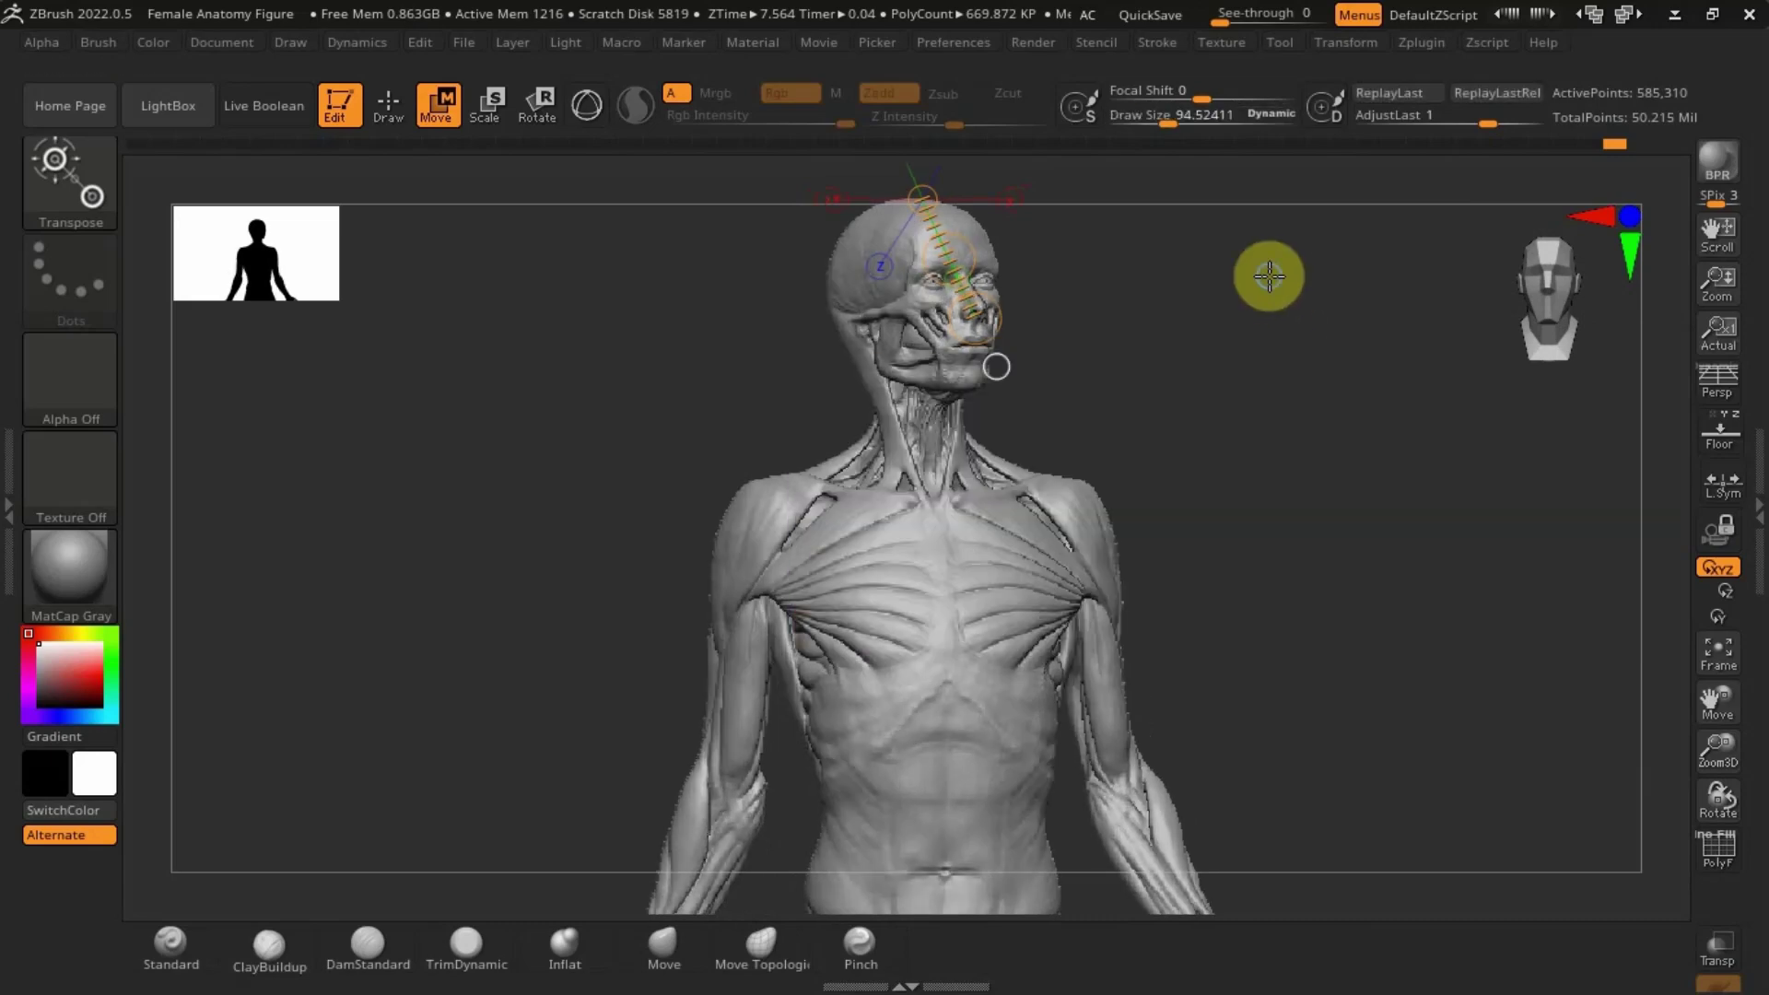
Step: Expand the Transpose Units settings in the preferences
{"action": "mouse_move", "coordinate": [1270, 276]}
{"action": "left_mouse_down"}
{"action": "mouse_move", "coordinate": [1173, 274]}
{"action": "mouse_move", "coordinate": [1067, 323]}
{"action": "mouse_move", "coordinate": [1098, 363]}
{"action": "mouse_move", "coordinate": [1110, 344]}
{"action": "mouse_move", "coordinate": [1047, 344]}
{"action": "mouse_move", "coordinate": [1097, 375]}
{"action": "mouse_move", "coordinate": [1003, 364]}
{"action": "mouse_move", "coordinate": [1118, 506]}
{"action": "mouse_move", "coordinate": [1153, 612]}
{"action": "mouse_move", "coordinate": [1218, 595]}
{"action": "mouse_move", "coordinate": [1113, 466]}
{"action": "mouse_move", "coordinate": [1142, 479]}
{"action": "left_mouse_up"}
{"action": "key", "text": "q"}
{"action": "key", "text": "f"}
{"action": "left_click", "coordinate": [449, 105]}
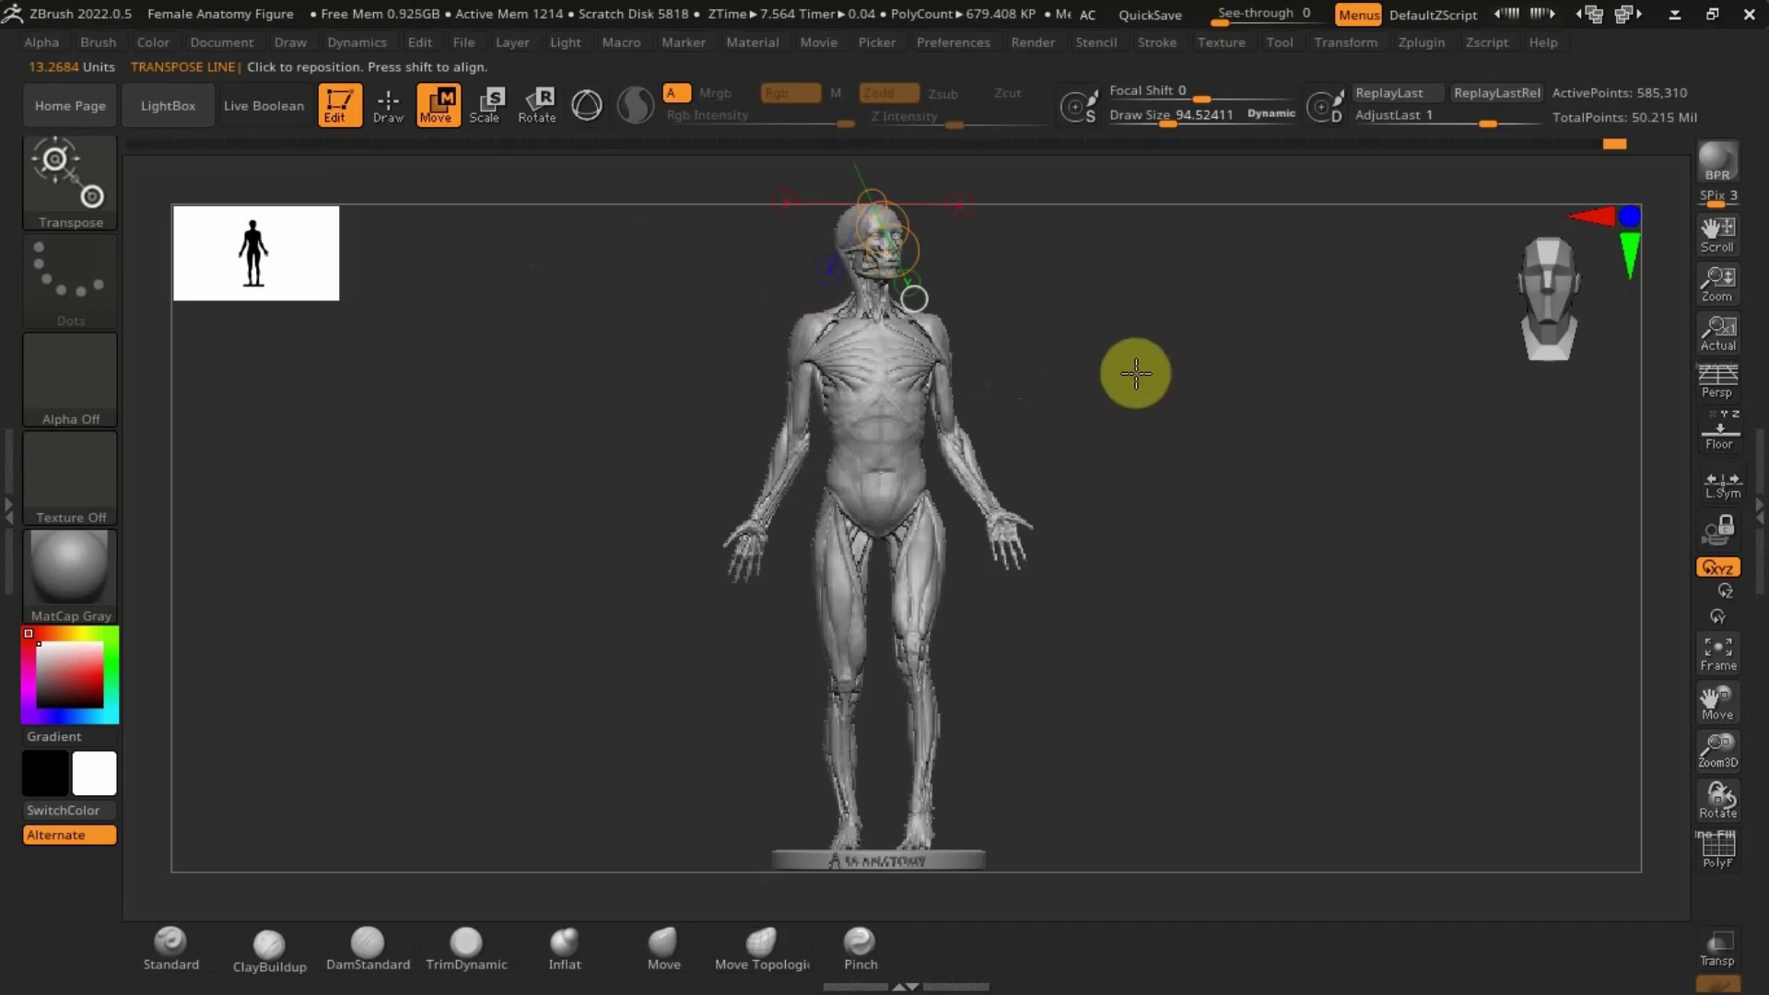
{"action": "left_click_drag", "start_coordinate": [1137, 371], "coordinate": [1085, 369]}
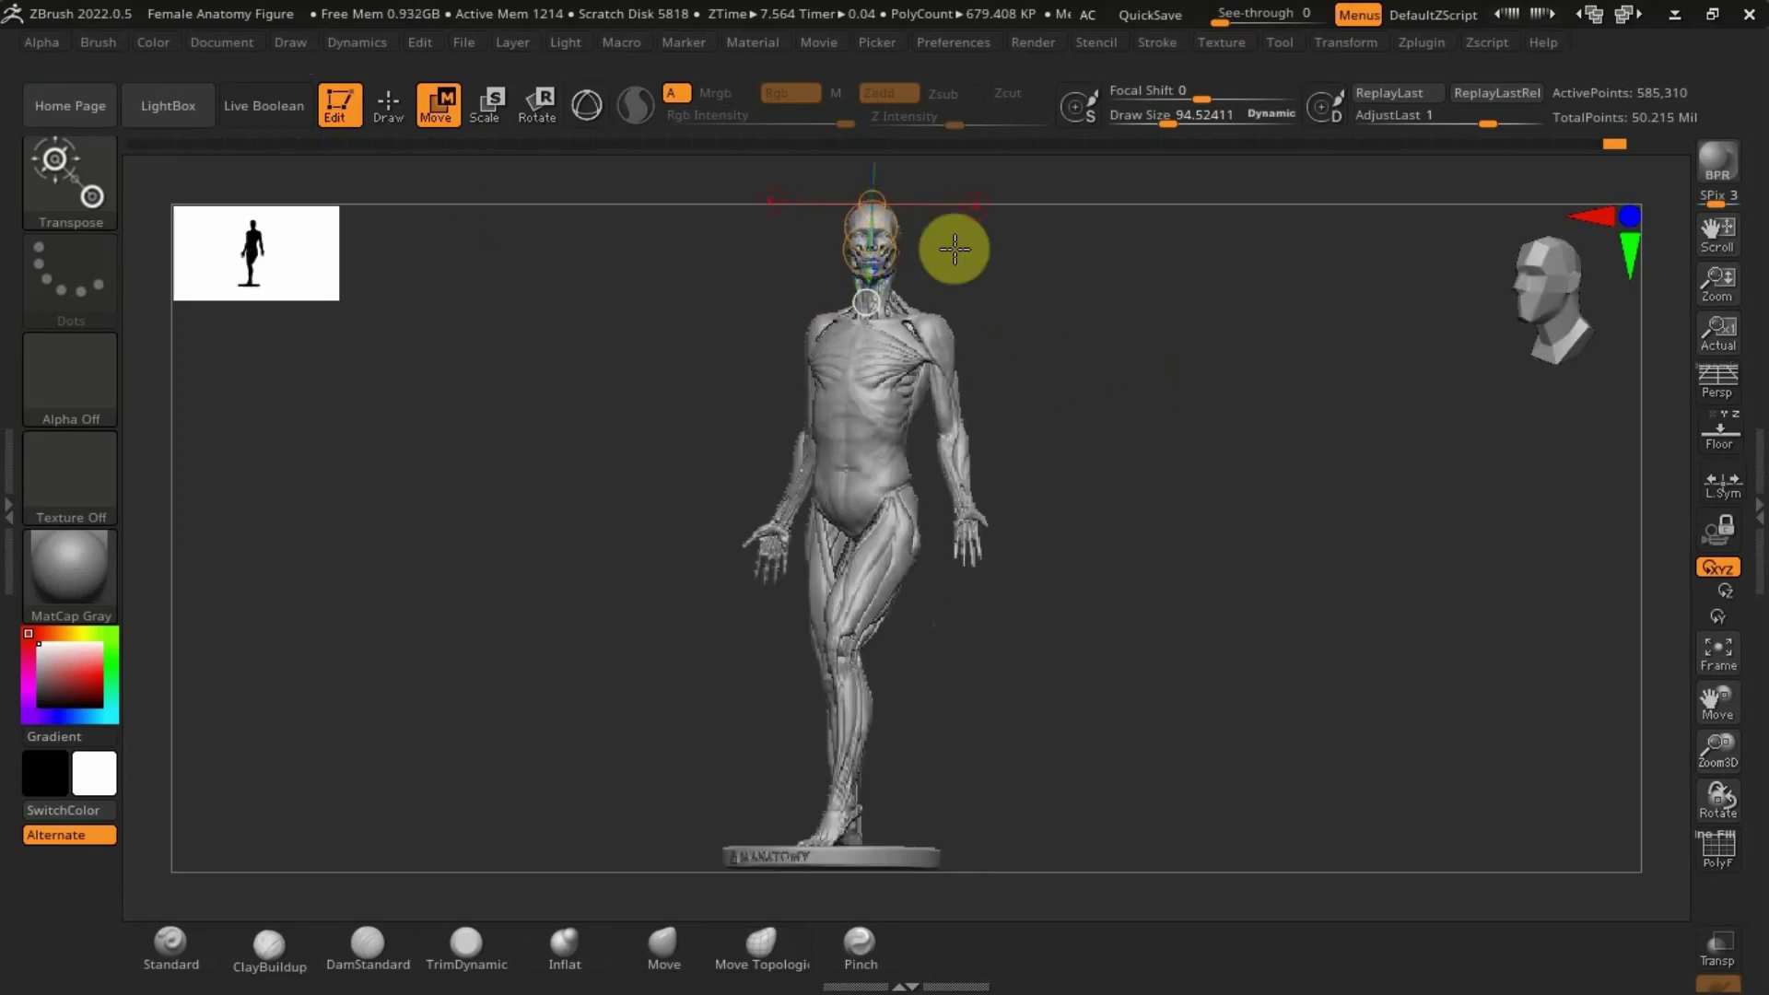
{"action": "right_click_drag", "start_coordinate": [882, 261], "coordinate": [911, 477], "text": "ctrl"}
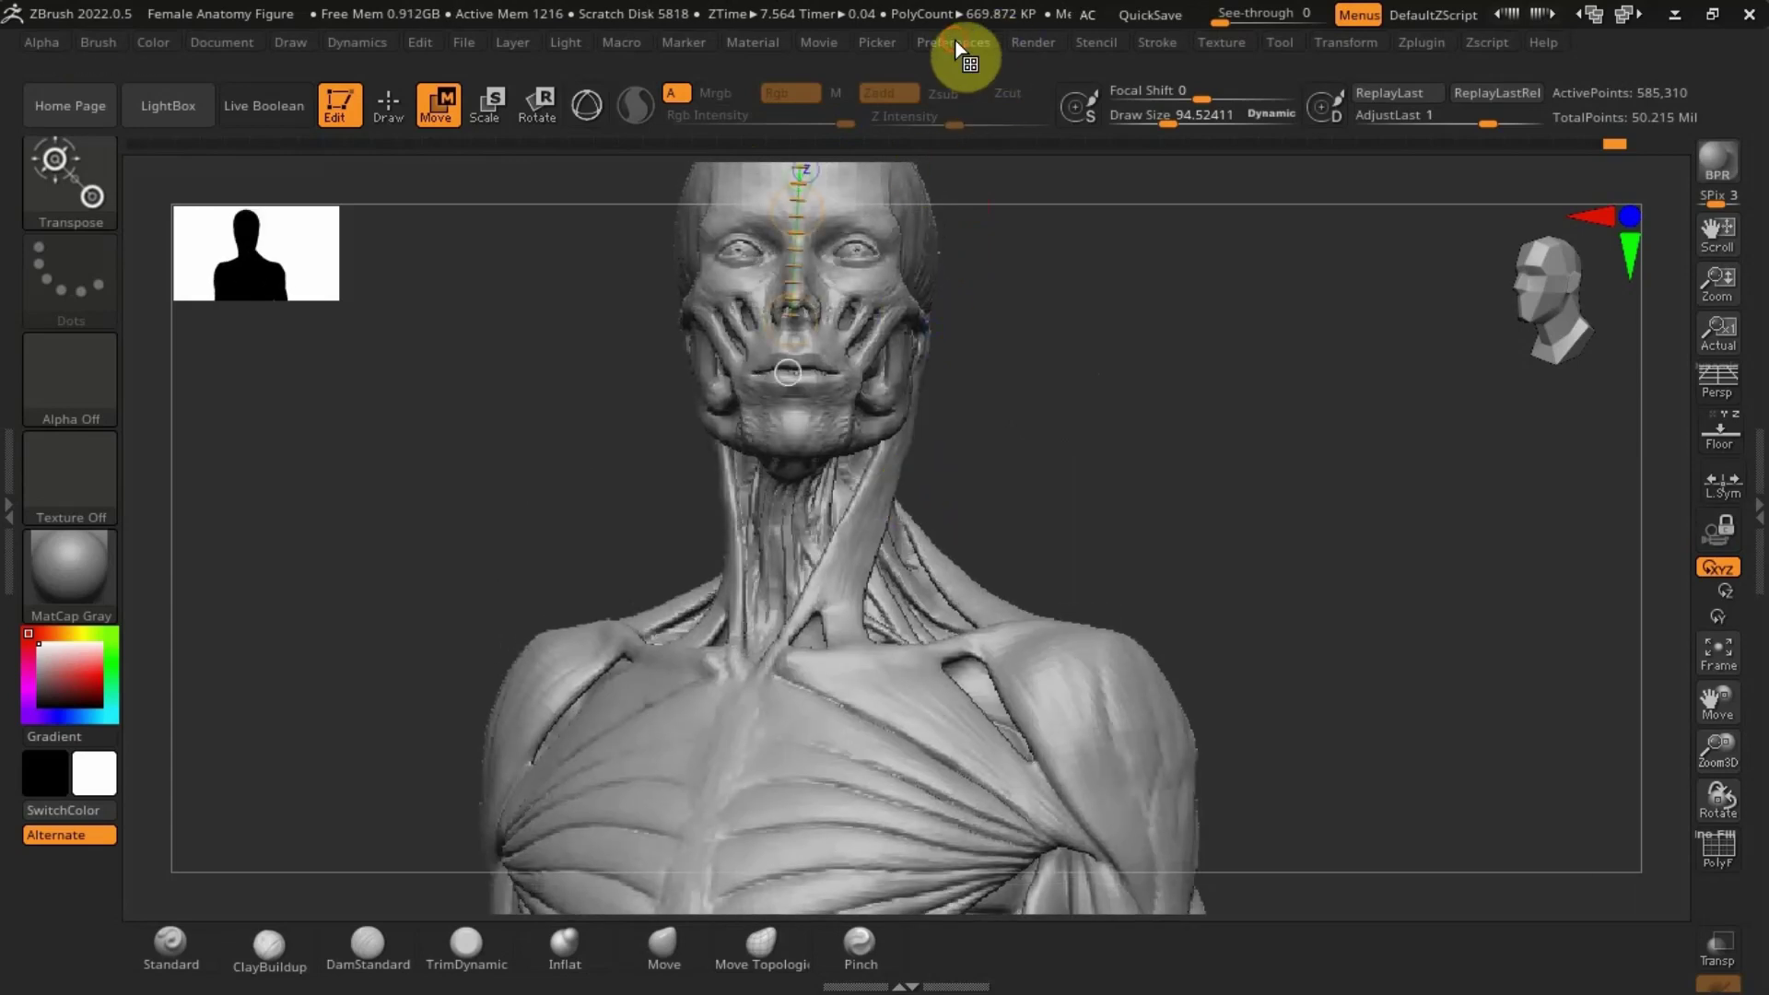
{"action": "left_click", "coordinate": [955, 46]}
{"action": "left_click_drag", "start_coordinate": [1116, 543], "coordinate": [1137, 323]}
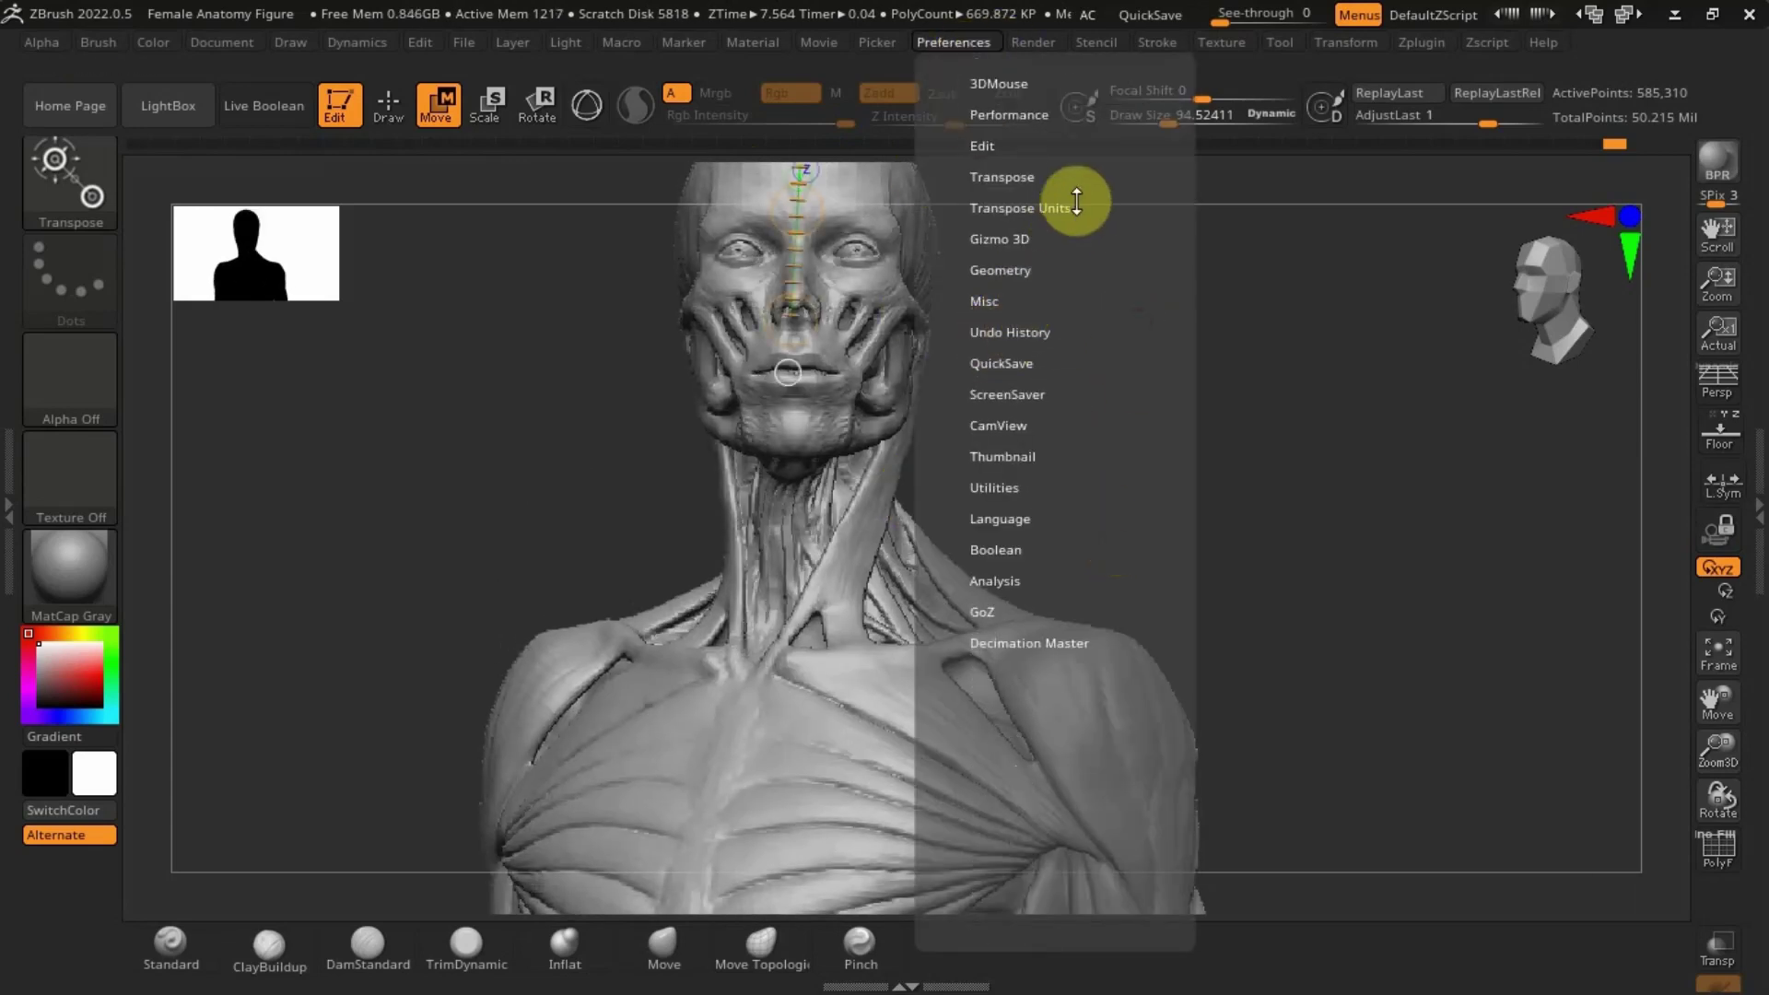
{"action": "scroll", "coordinate": [1097, 277], "scroll_direction": "up", "scroll_amount": 3}
{"action": "left_click", "coordinate": [1061, 287]}
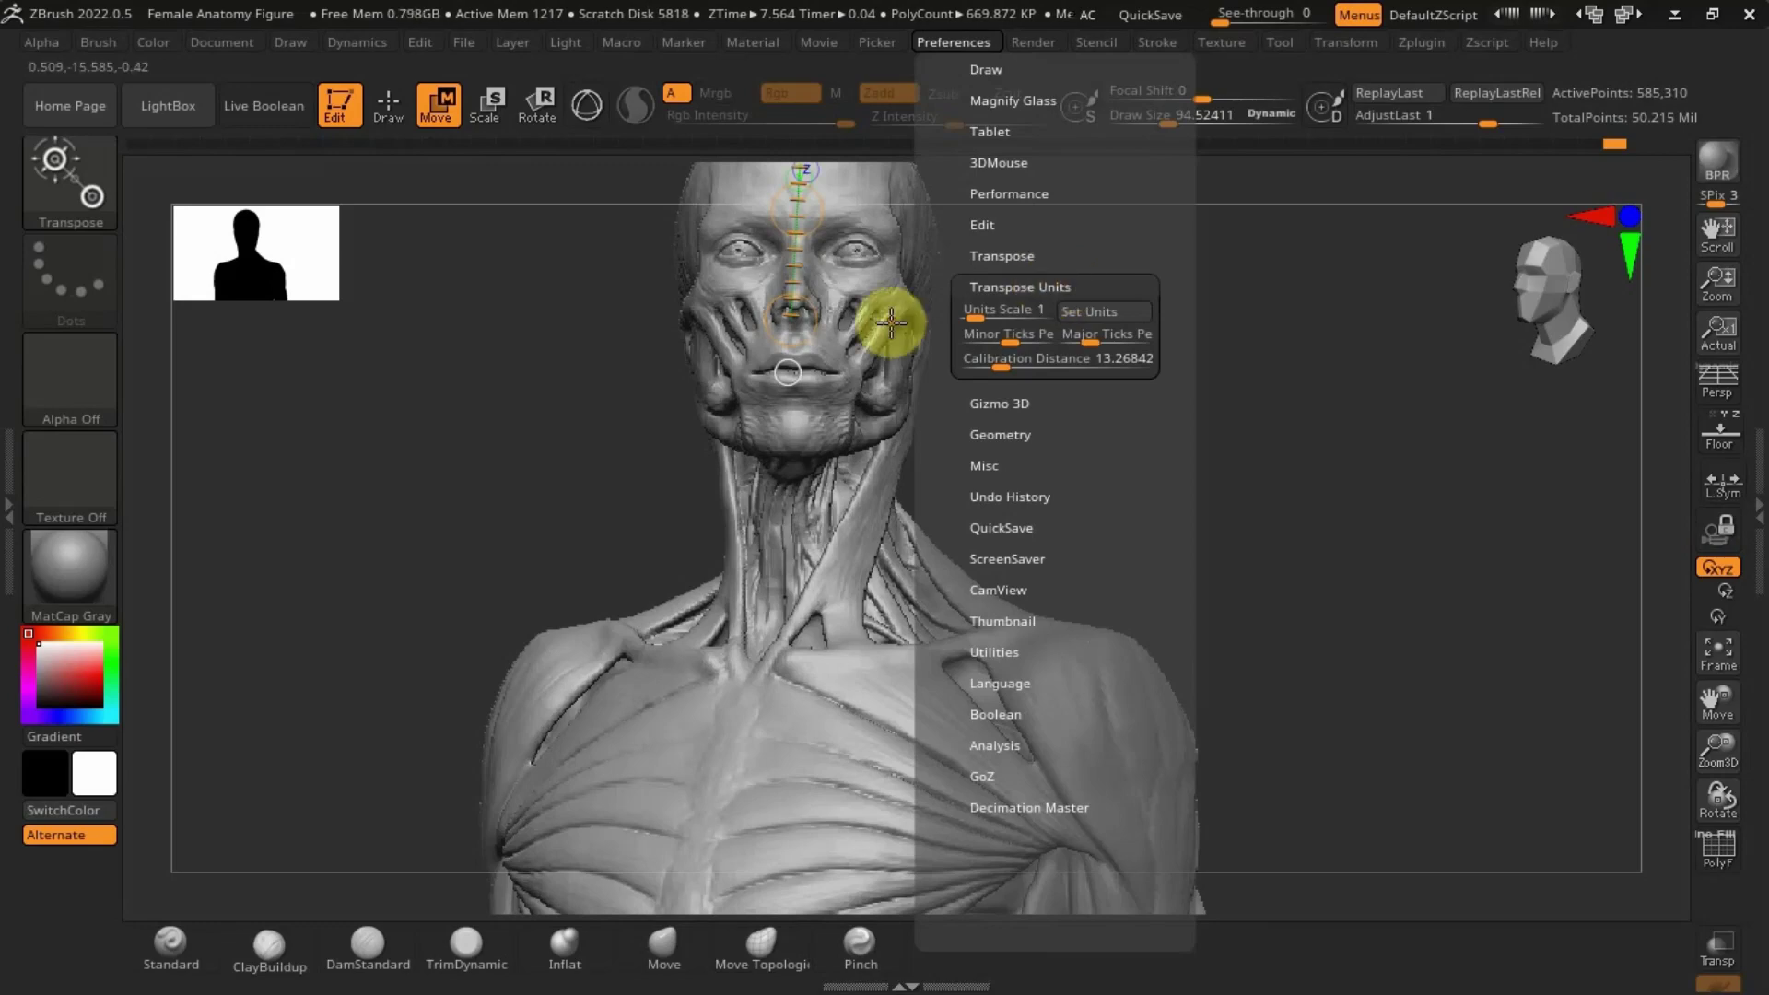
Step: Draw a transpose line down the face from the crown of the head to the base of the nose
{"action": "right_click_drag", "start_coordinate": [816, 323], "coordinate": [821, 466]}
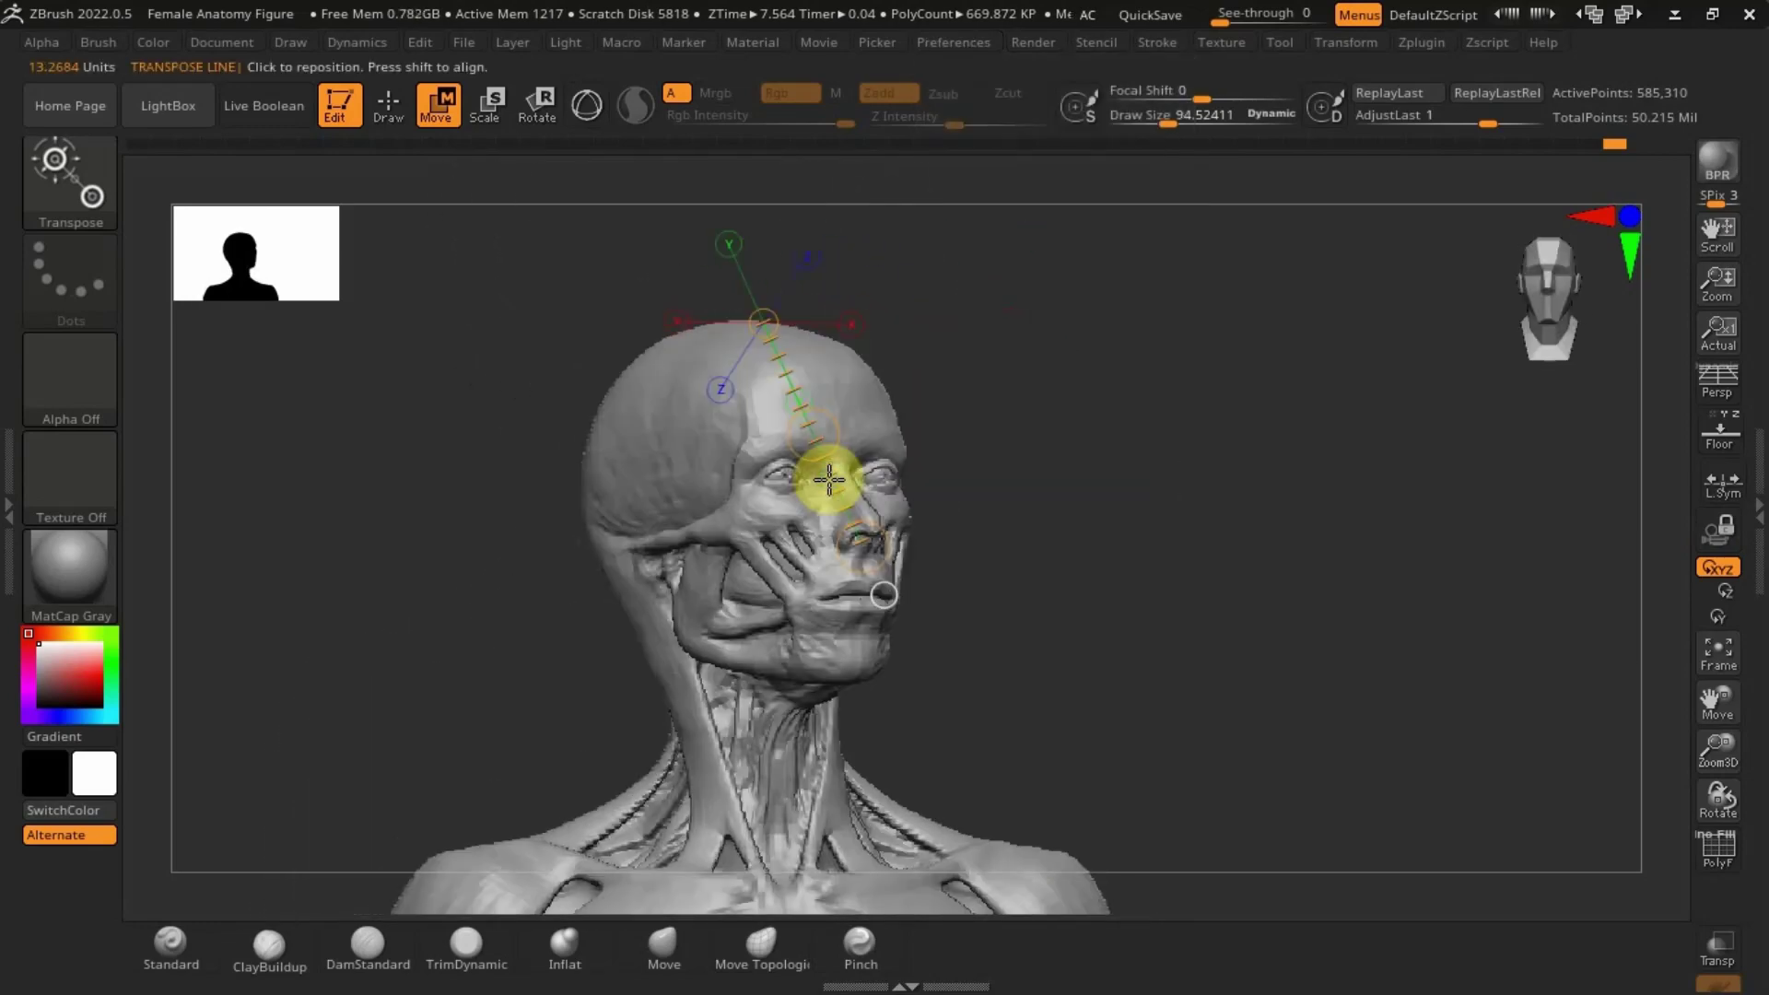
{"action": "key", "text": "ctrl+z"}
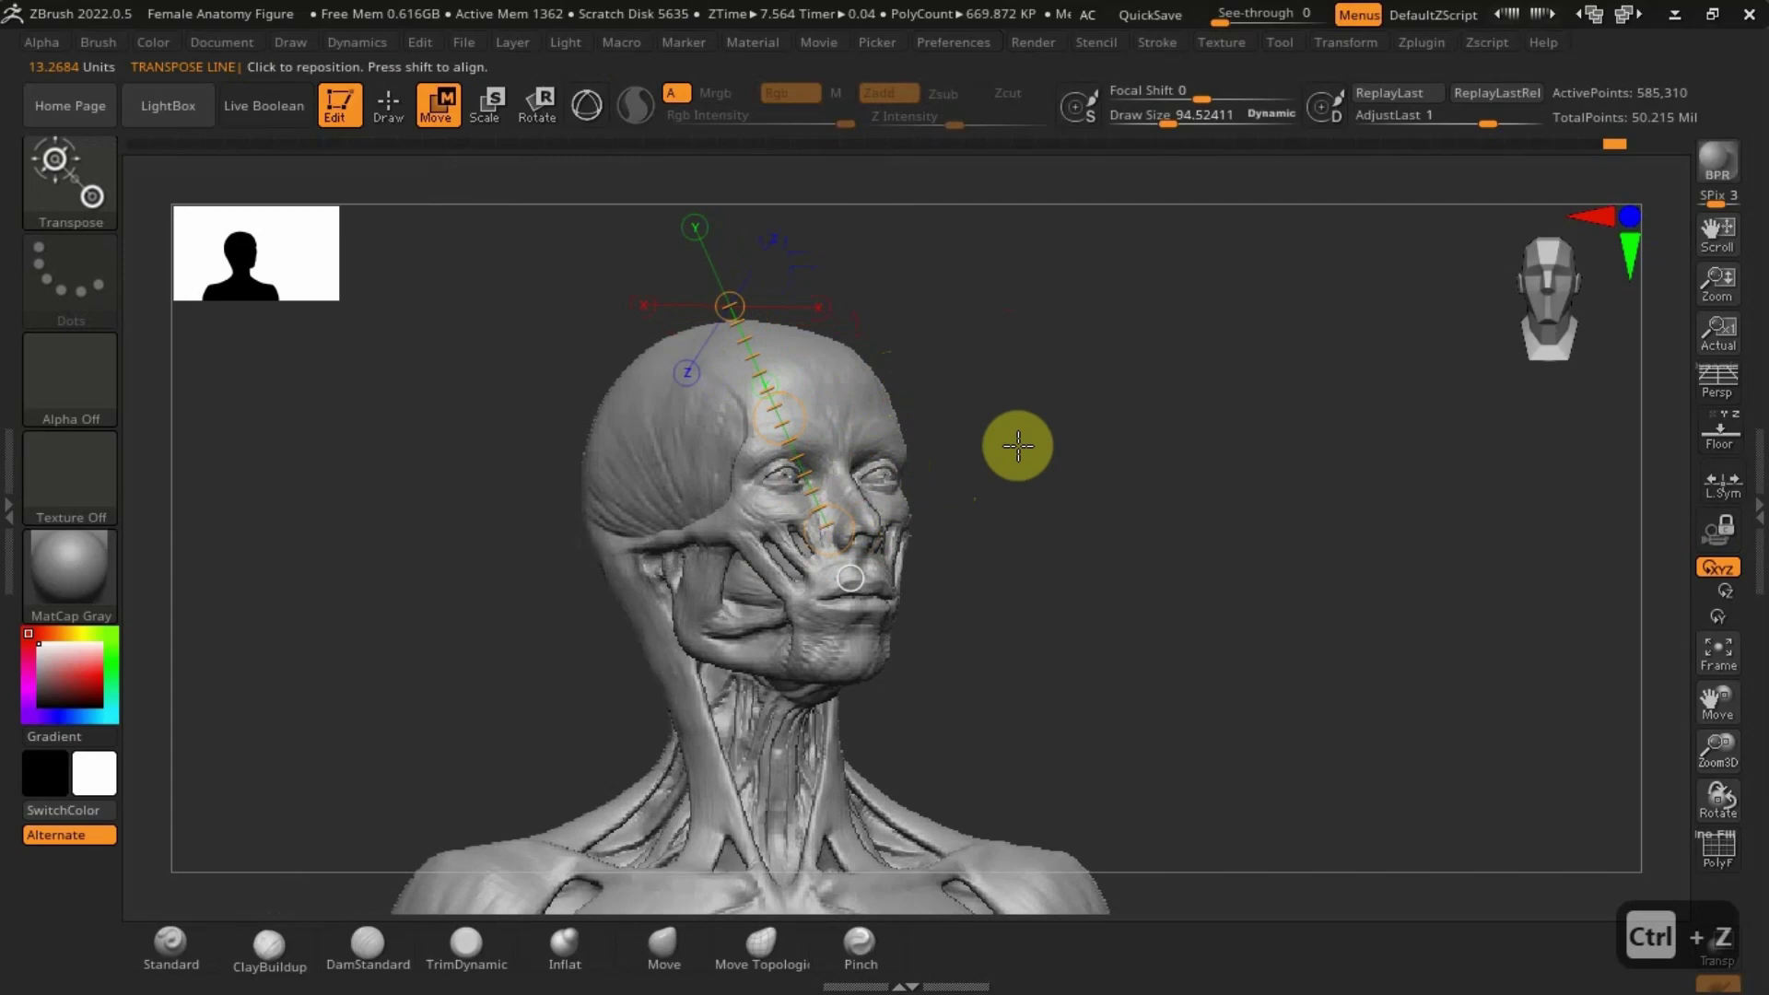
{"action": "right_click_drag", "start_coordinate": [1441, 236], "coordinate": [1014, 422]}
{"action": "left_click", "coordinate": [878, 406]}
{"action": "left_click_drag", "start_coordinate": [763, 322], "coordinate": [741, 546]}
Step: Set the transpose line's calibration distance to 1
{"action": "left_click", "coordinate": [988, 43]}
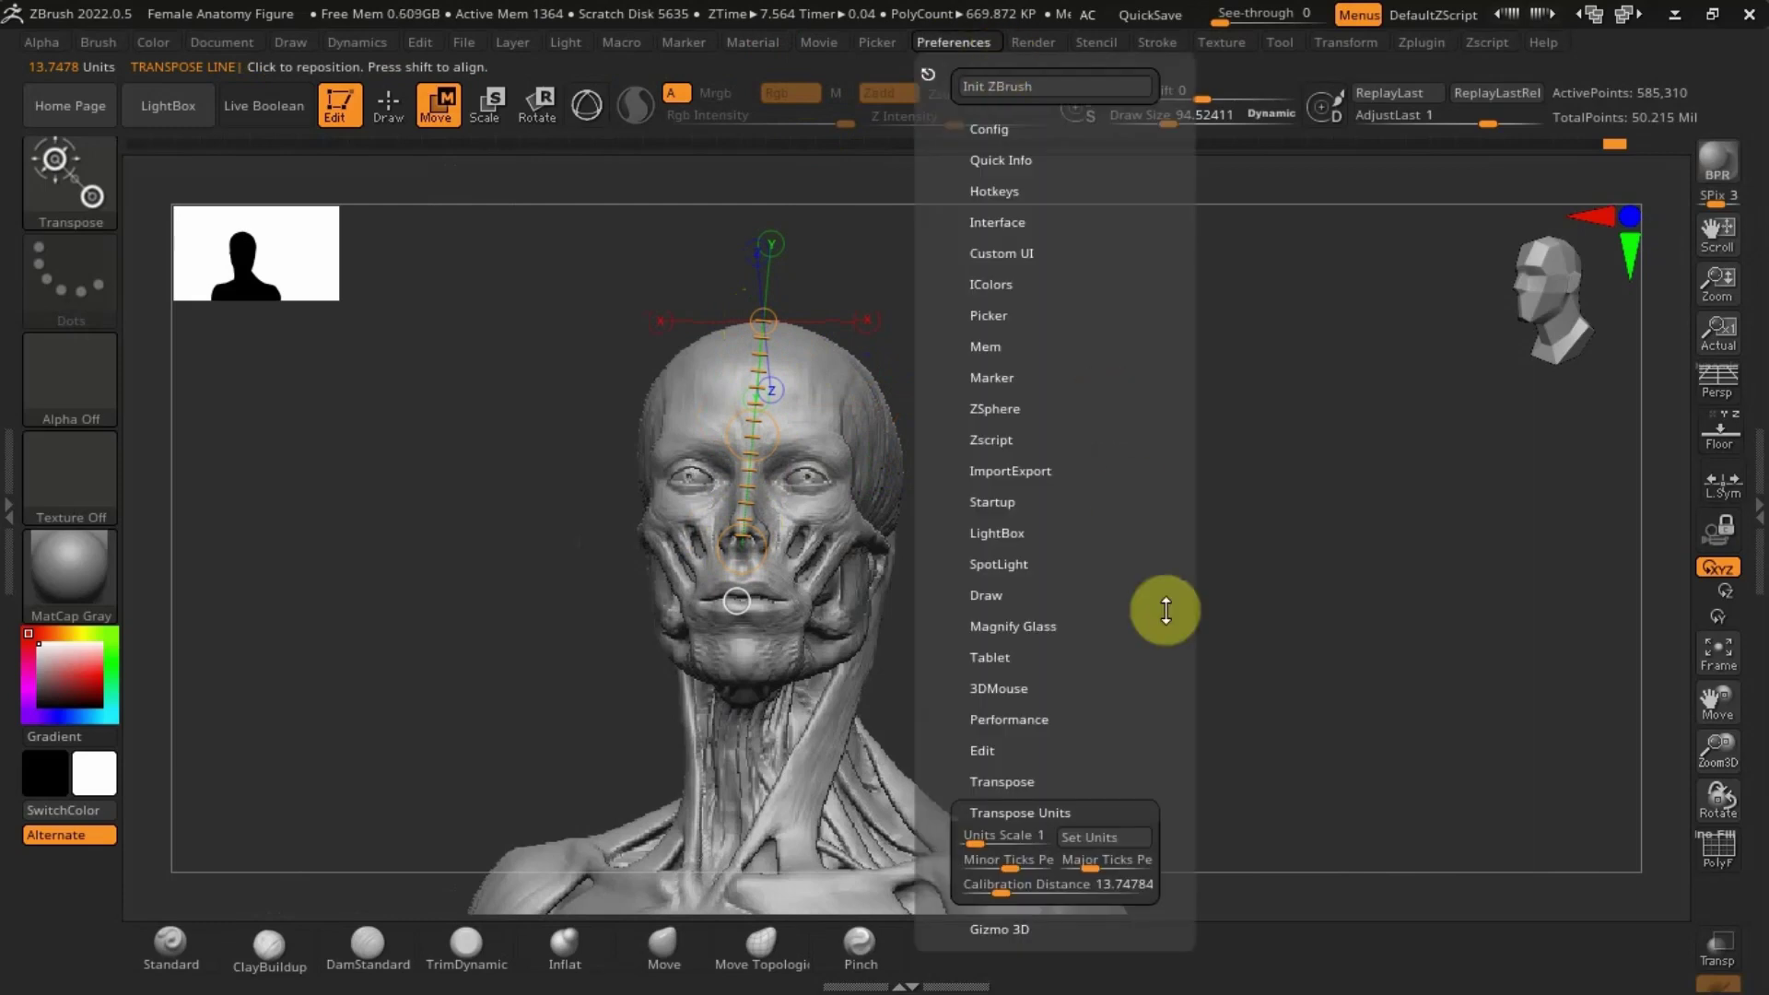
{"action": "scroll", "coordinate": [1152, 663], "scroll_direction": "down", "scroll_amount": 3}
{"action": "left_click", "coordinate": [1047, 683]}
{"action": "left_click", "coordinate": [1069, 721]}
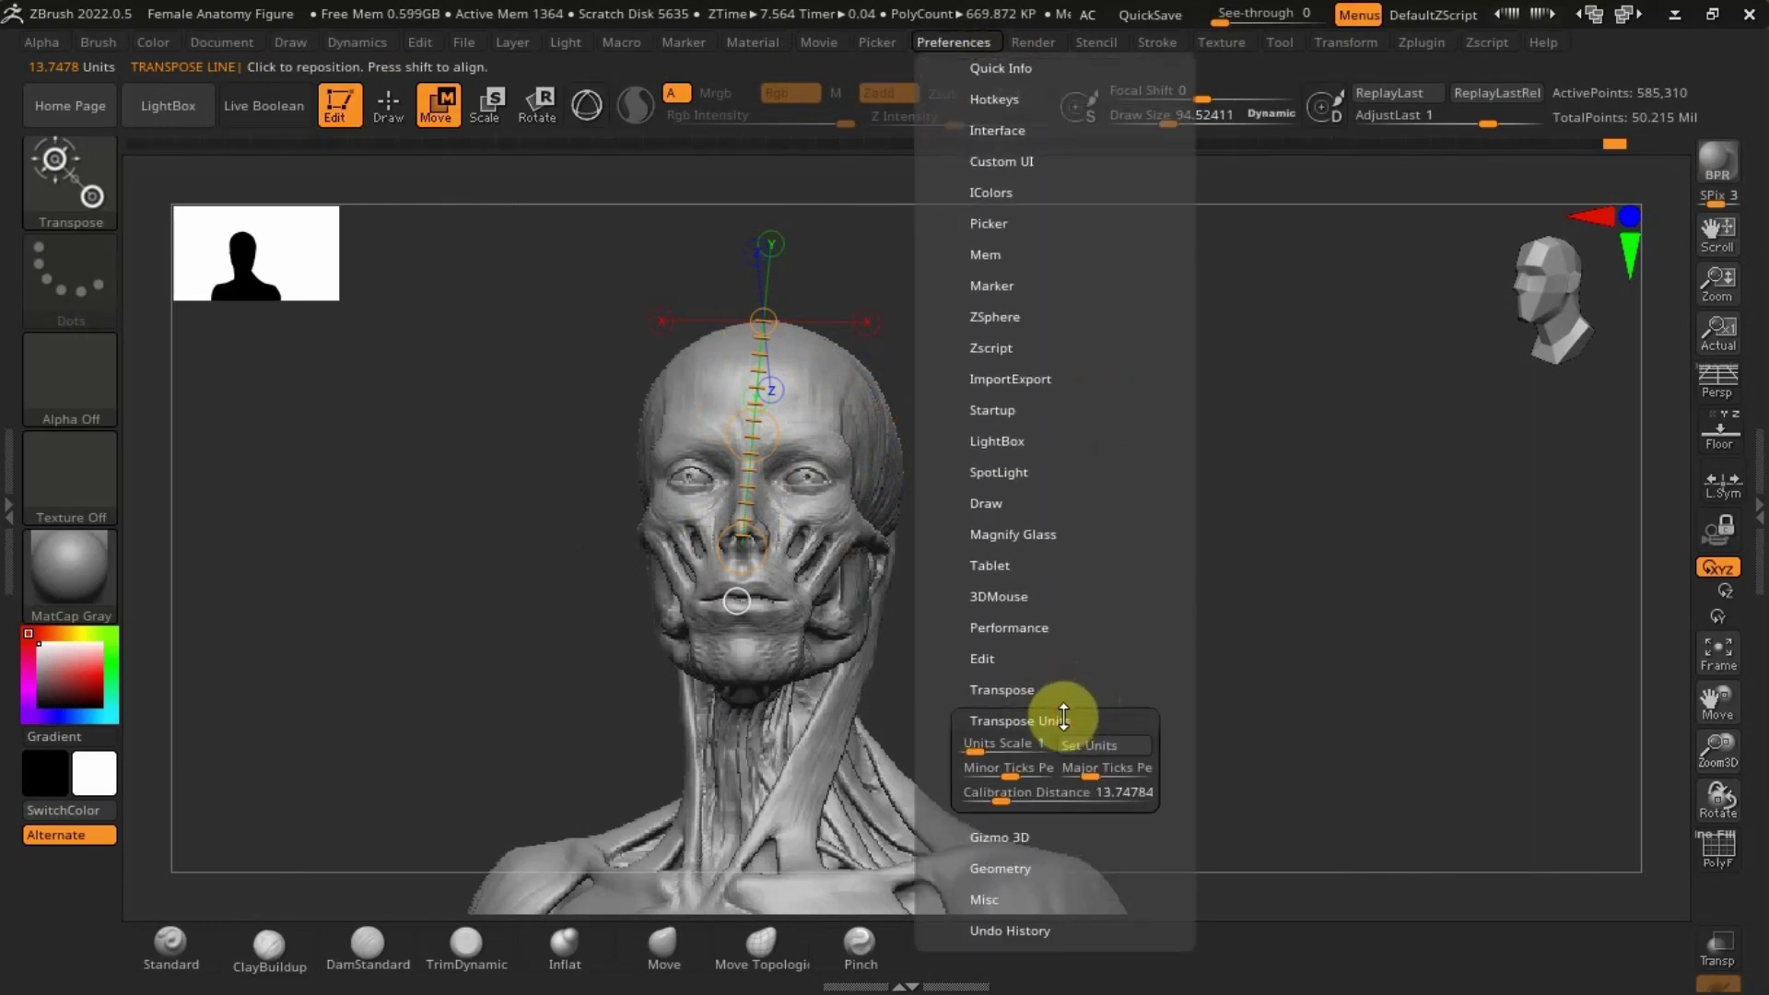
{"action": "left_click_drag", "start_coordinate": [1152, 668], "coordinate": [1174, 577]}
{"action": "left_click", "coordinate": [1034, 682]}
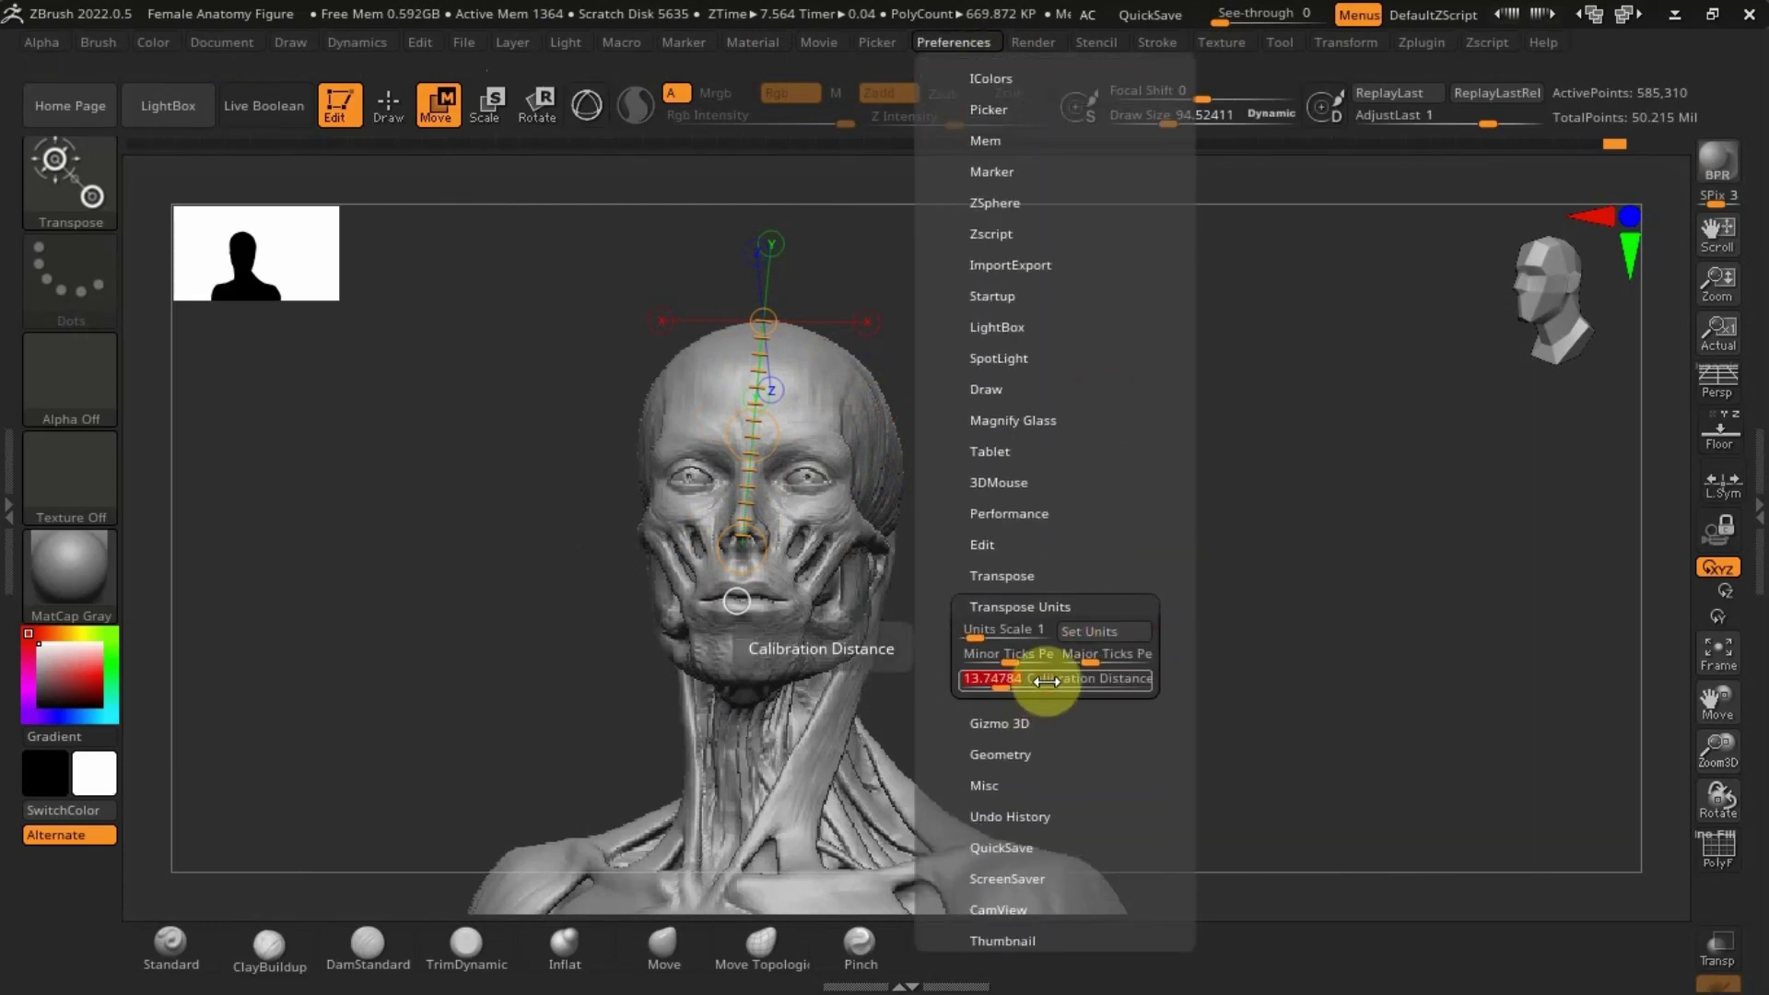
{"action": "type", "text": "1"}
{"action": "key", "text": "Return"}
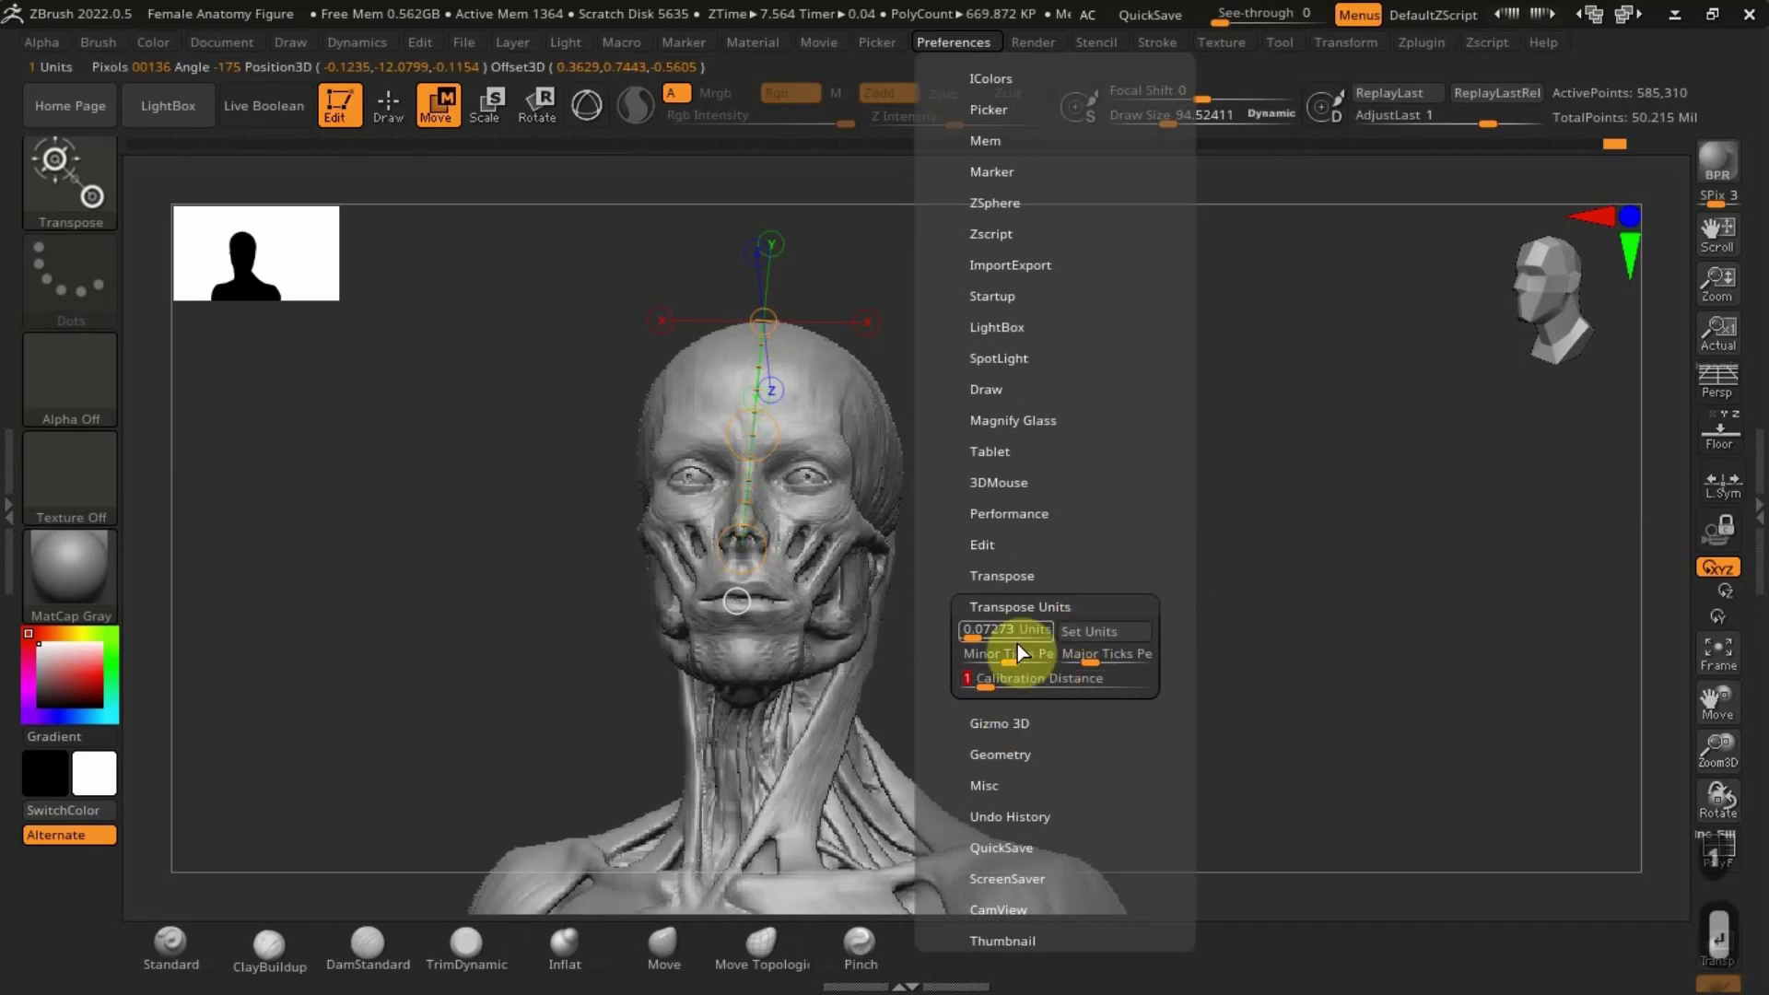
Step: Name the transpose distance units "cranium"
{"action": "left_click", "coordinate": [1007, 634]}
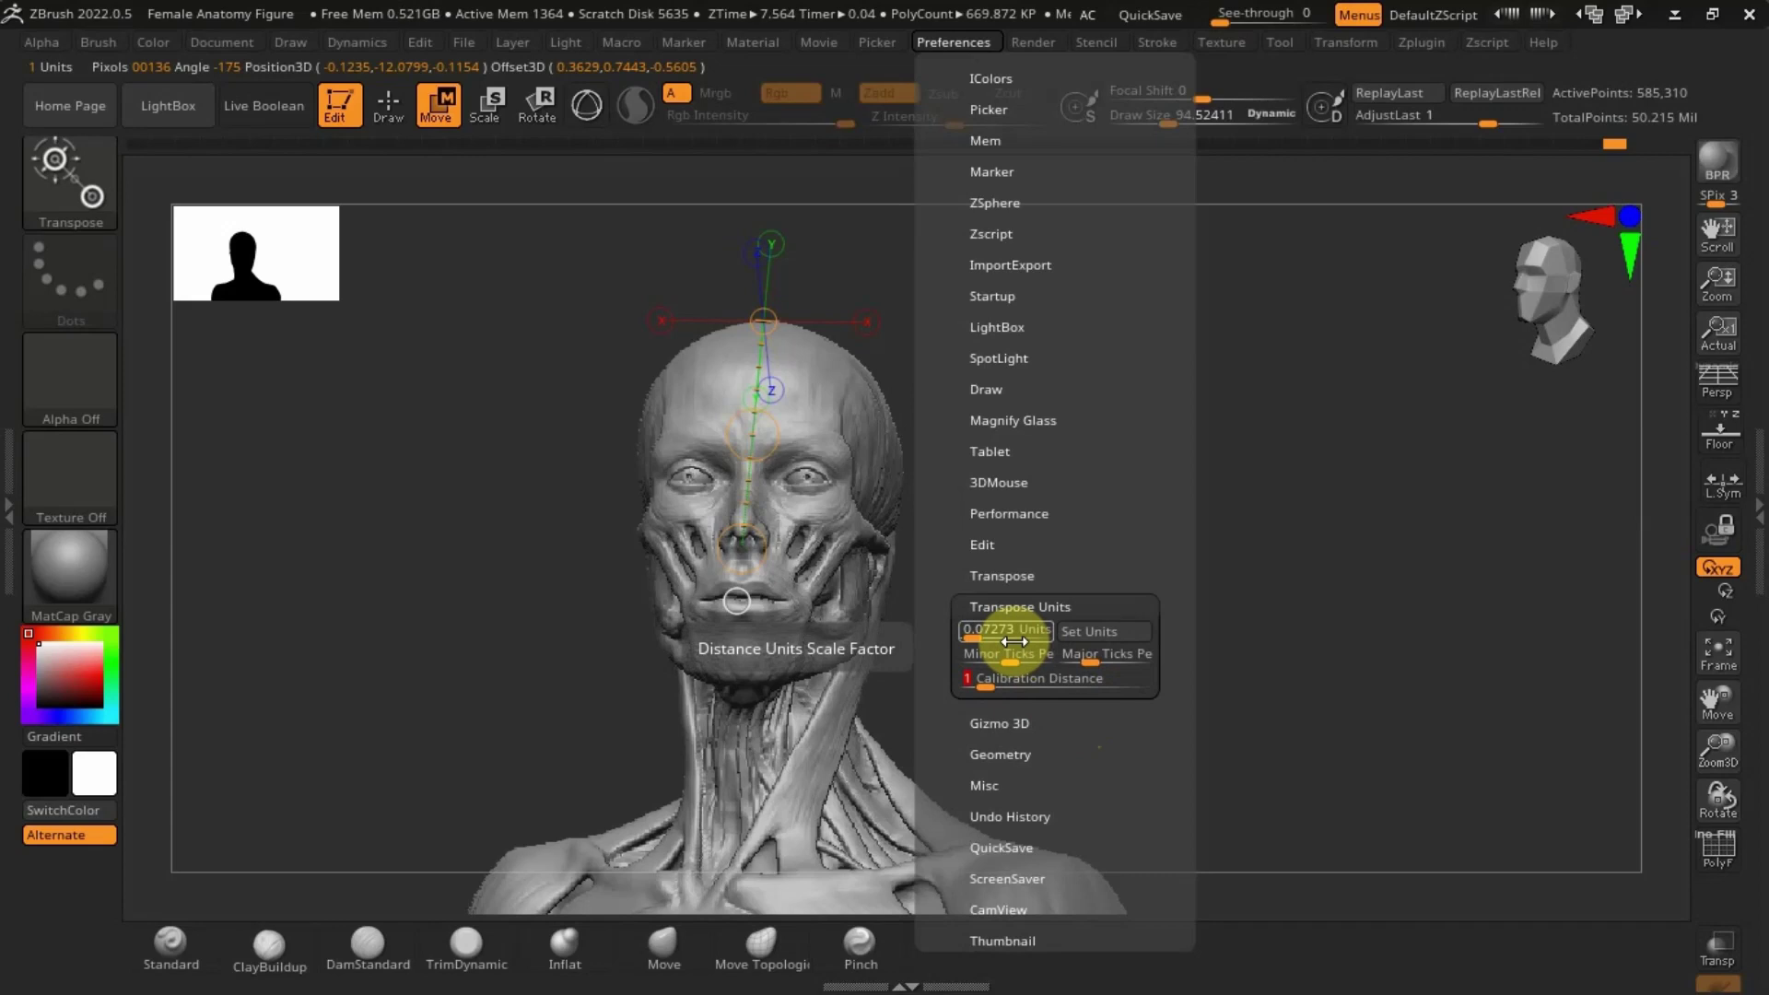
{"action": "left_click", "coordinate": [1080, 626]}
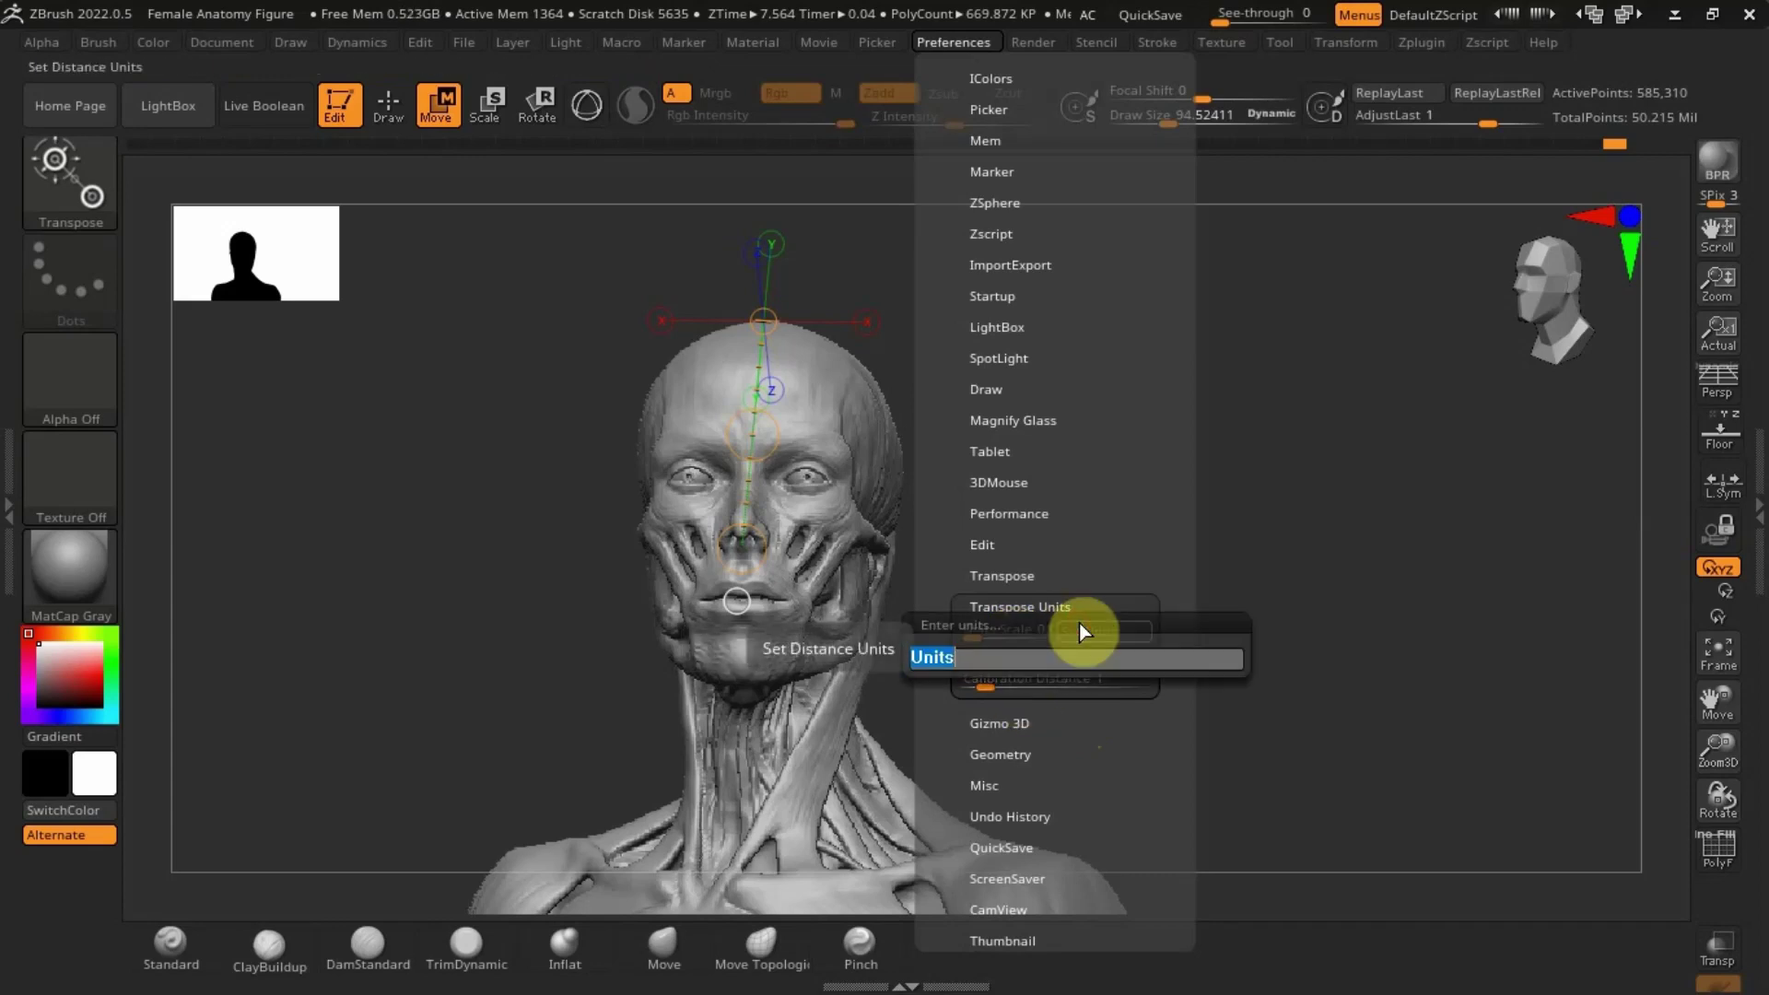
{"action": "key", "text": "Caps_Lock"}
{"action": "key", "text": "Caps_Lock"}
{"action": "type", "text": "c"}
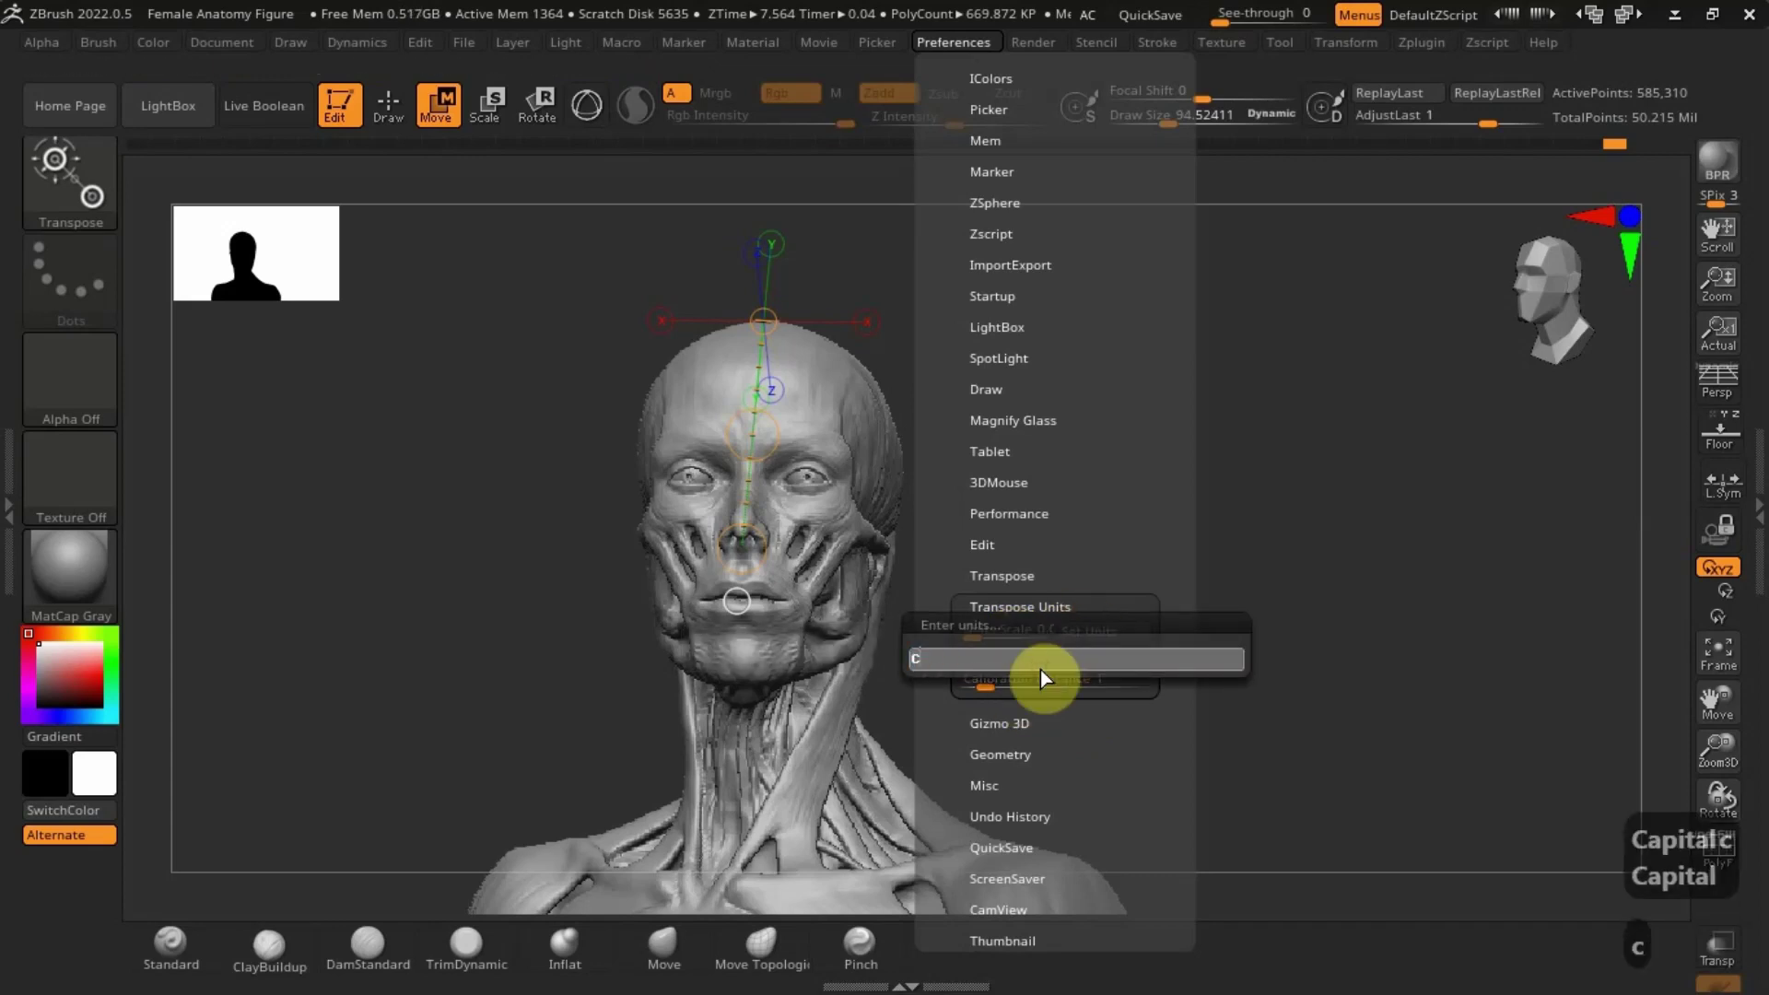
{"action": "type", "text": "ranium"}
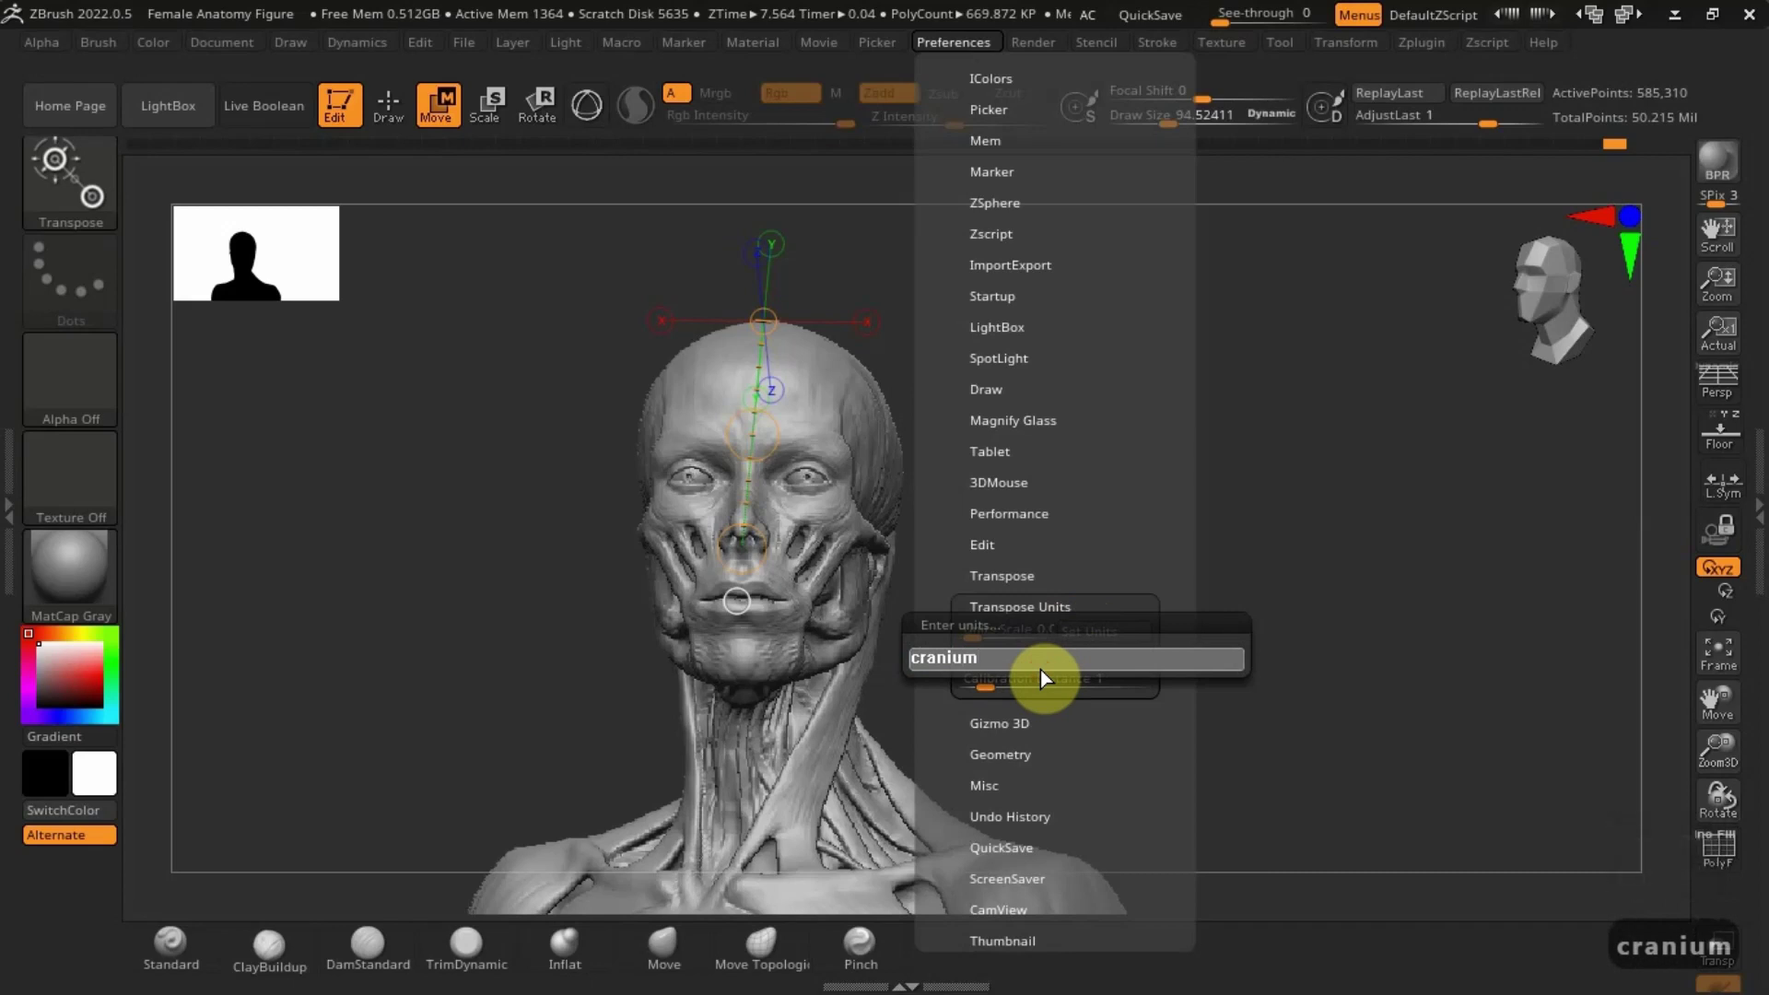
{"action": "key", "text": "Return"}
Step: Measure the head from the crown to the base of the nose with the transpose line
{"action": "left_click_drag", "start_coordinate": [1385, 603], "coordinate": [1016, 686]}
{"action": "left_click_drag", "start_coordinate": [793, 748], "coordinate": [823, 827]}
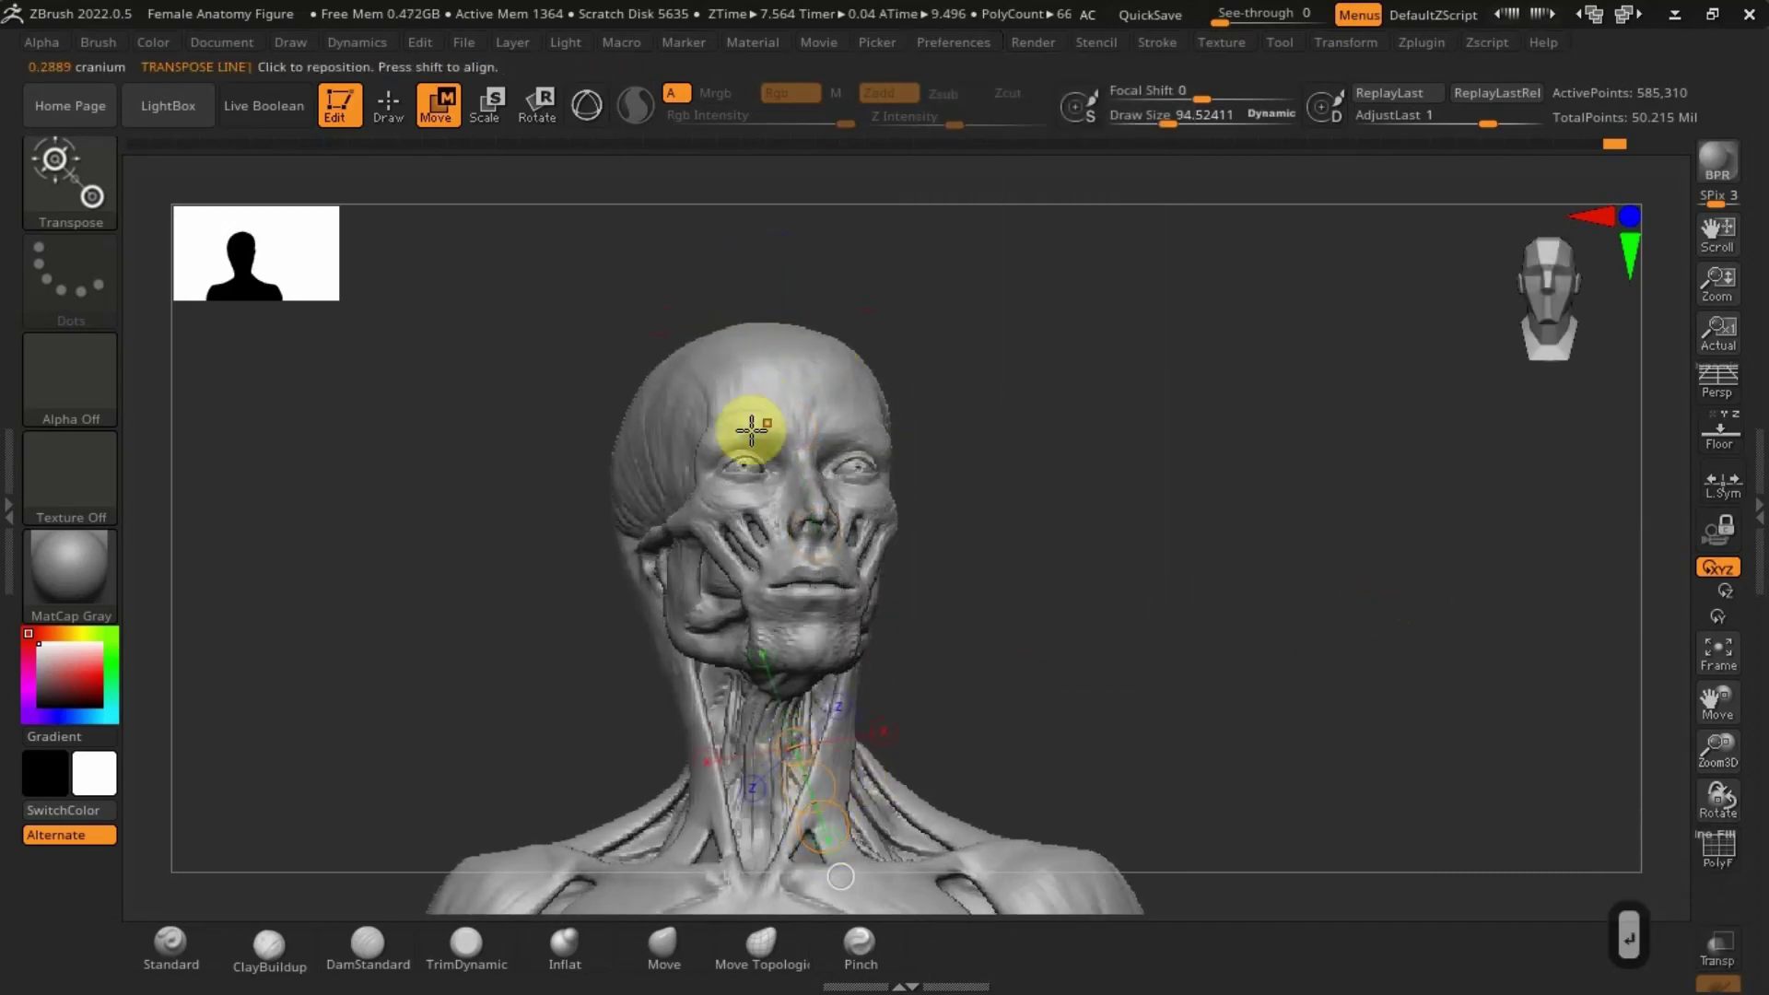
{"action": "right_click_drag", "start_coordinate": [811, 360], "coordinate": [781, 358]}
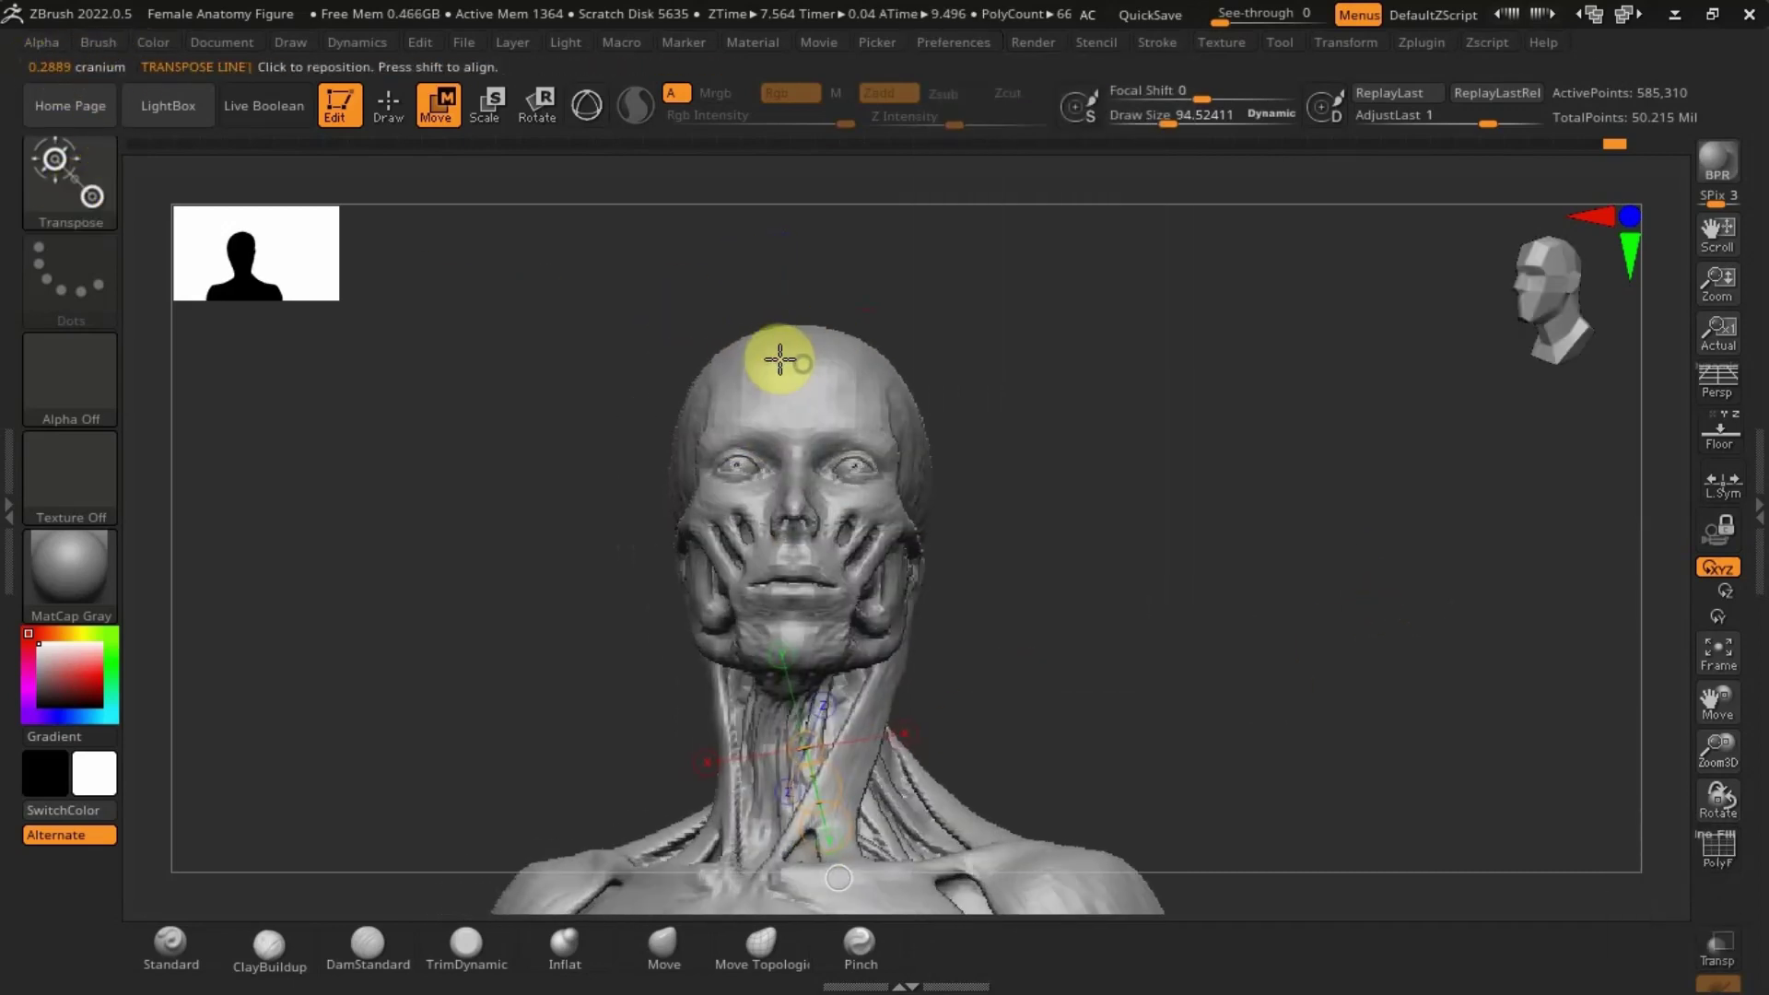
{"action": "left_click_drag", "start_coordinate": [803, 325], "coordinate": [794, 532]}
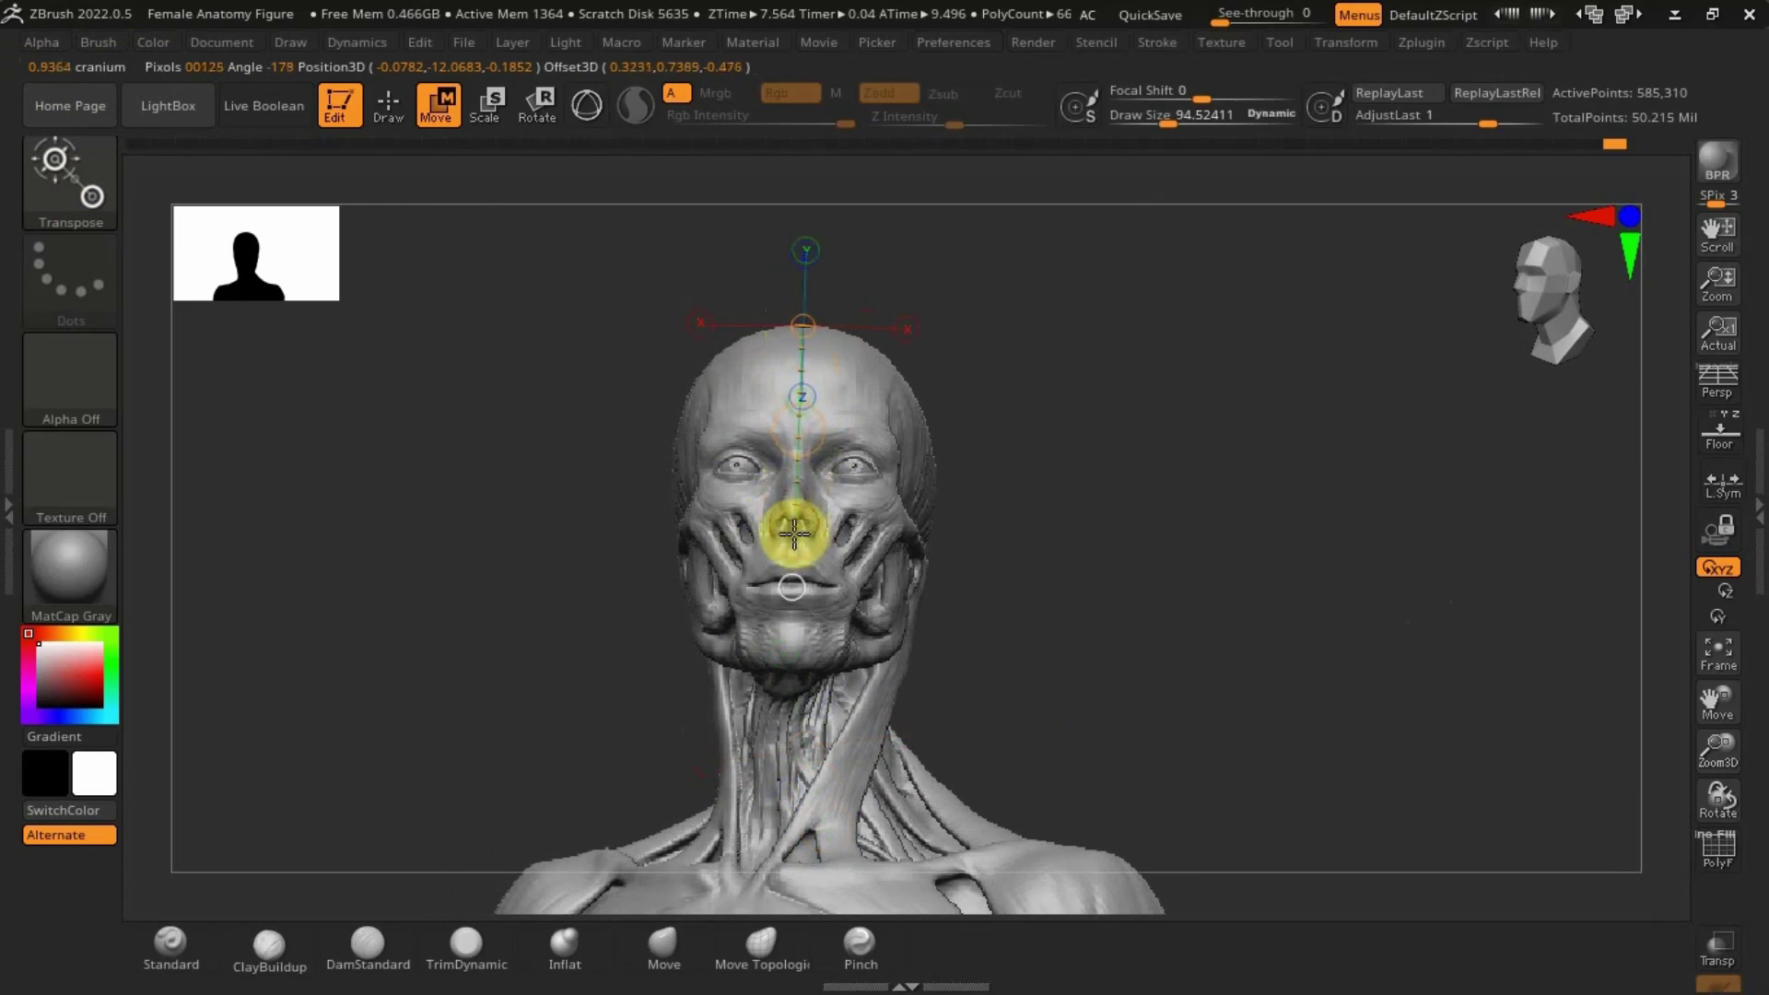
{"action": "right_click_drag", "start_coordinate": [901, 516], "coordinate": [916, 557]}
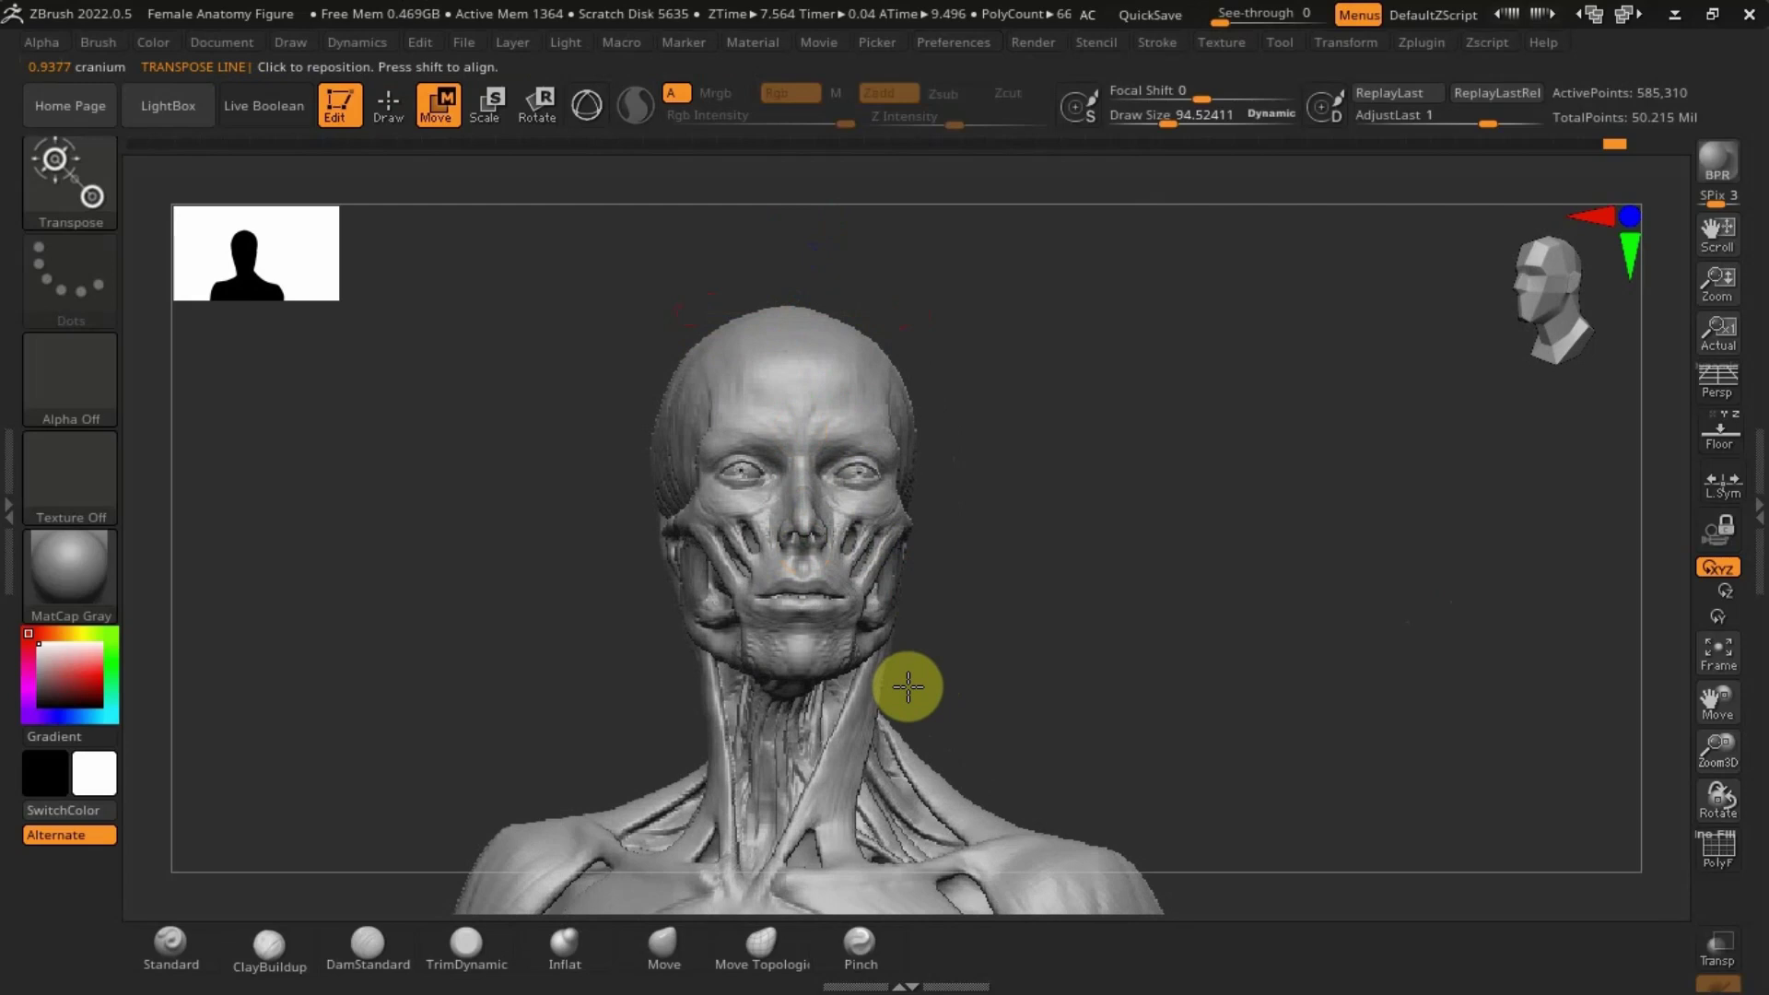
Step: Measure from the base of the nose down to the pit of the neck with the transpose line
{"action": "right_click_drag", "start_coordinate": [907, 687], "coordinate": [910, 563], "text": "alt"}
{"action": "left_click_drag", "start_coordinate": [864, 438], "coordinate": [848, 728]}
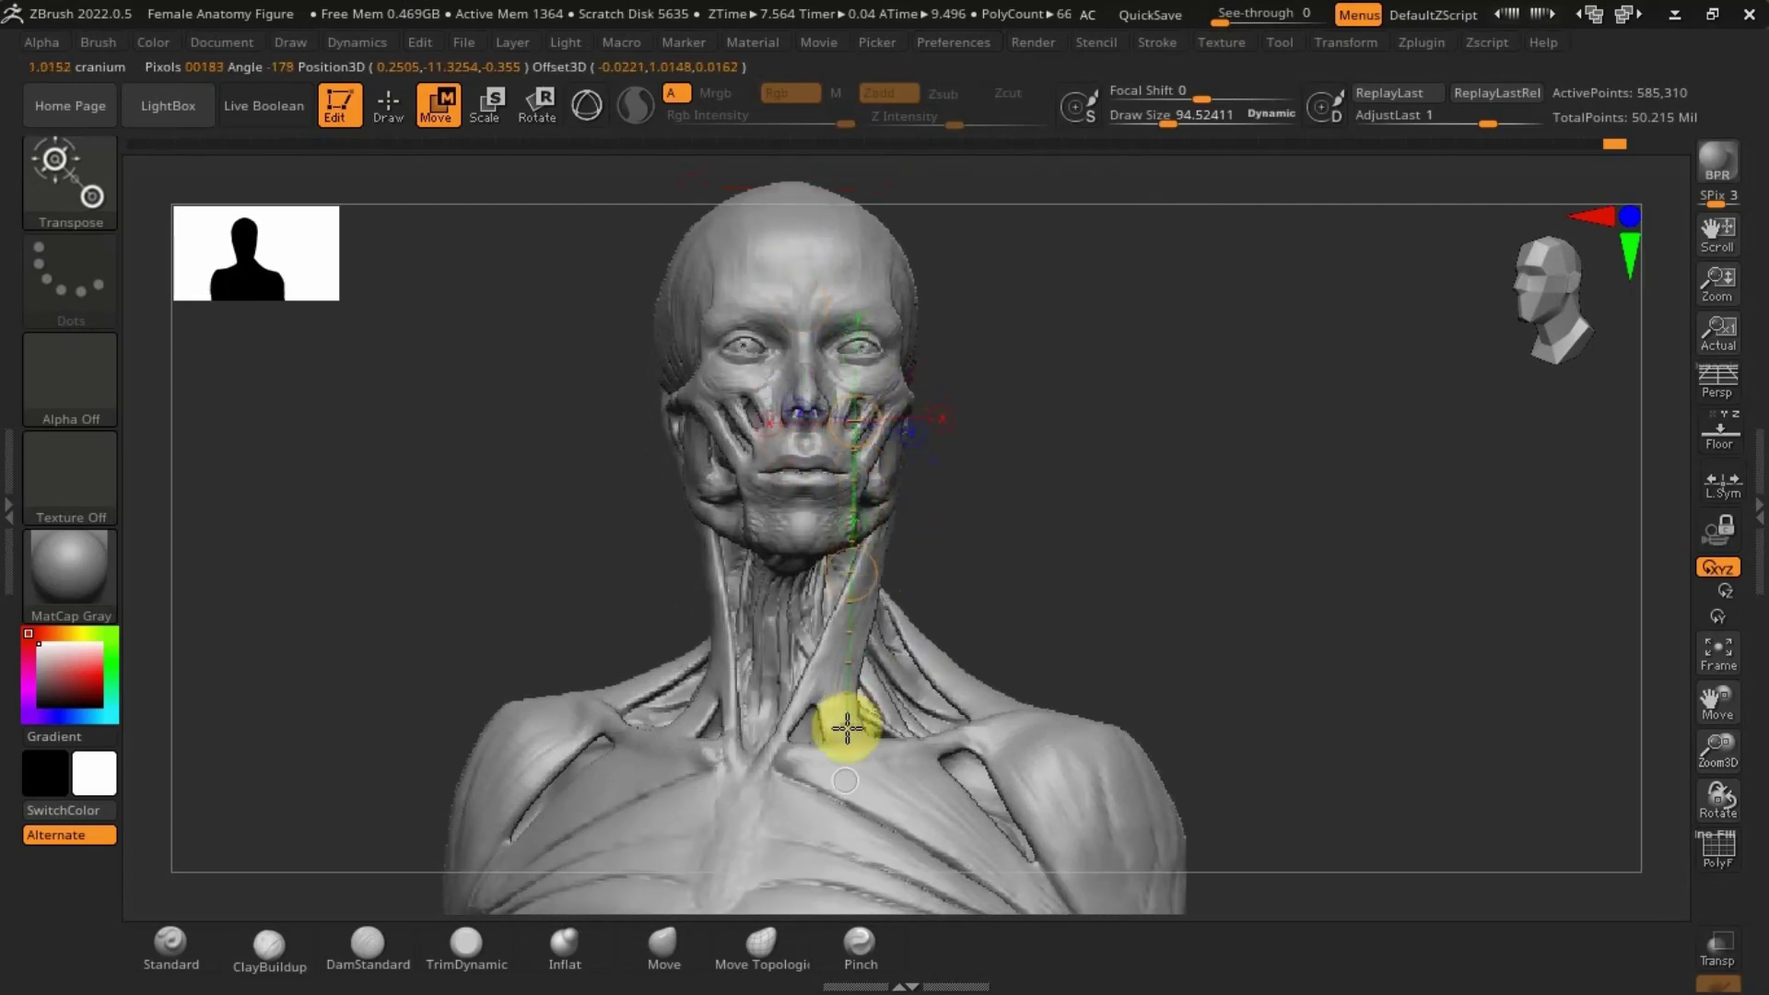
{"action": "right_click_drag", "start_coordinate": [847, 733], "coordinate": [750, 489]}
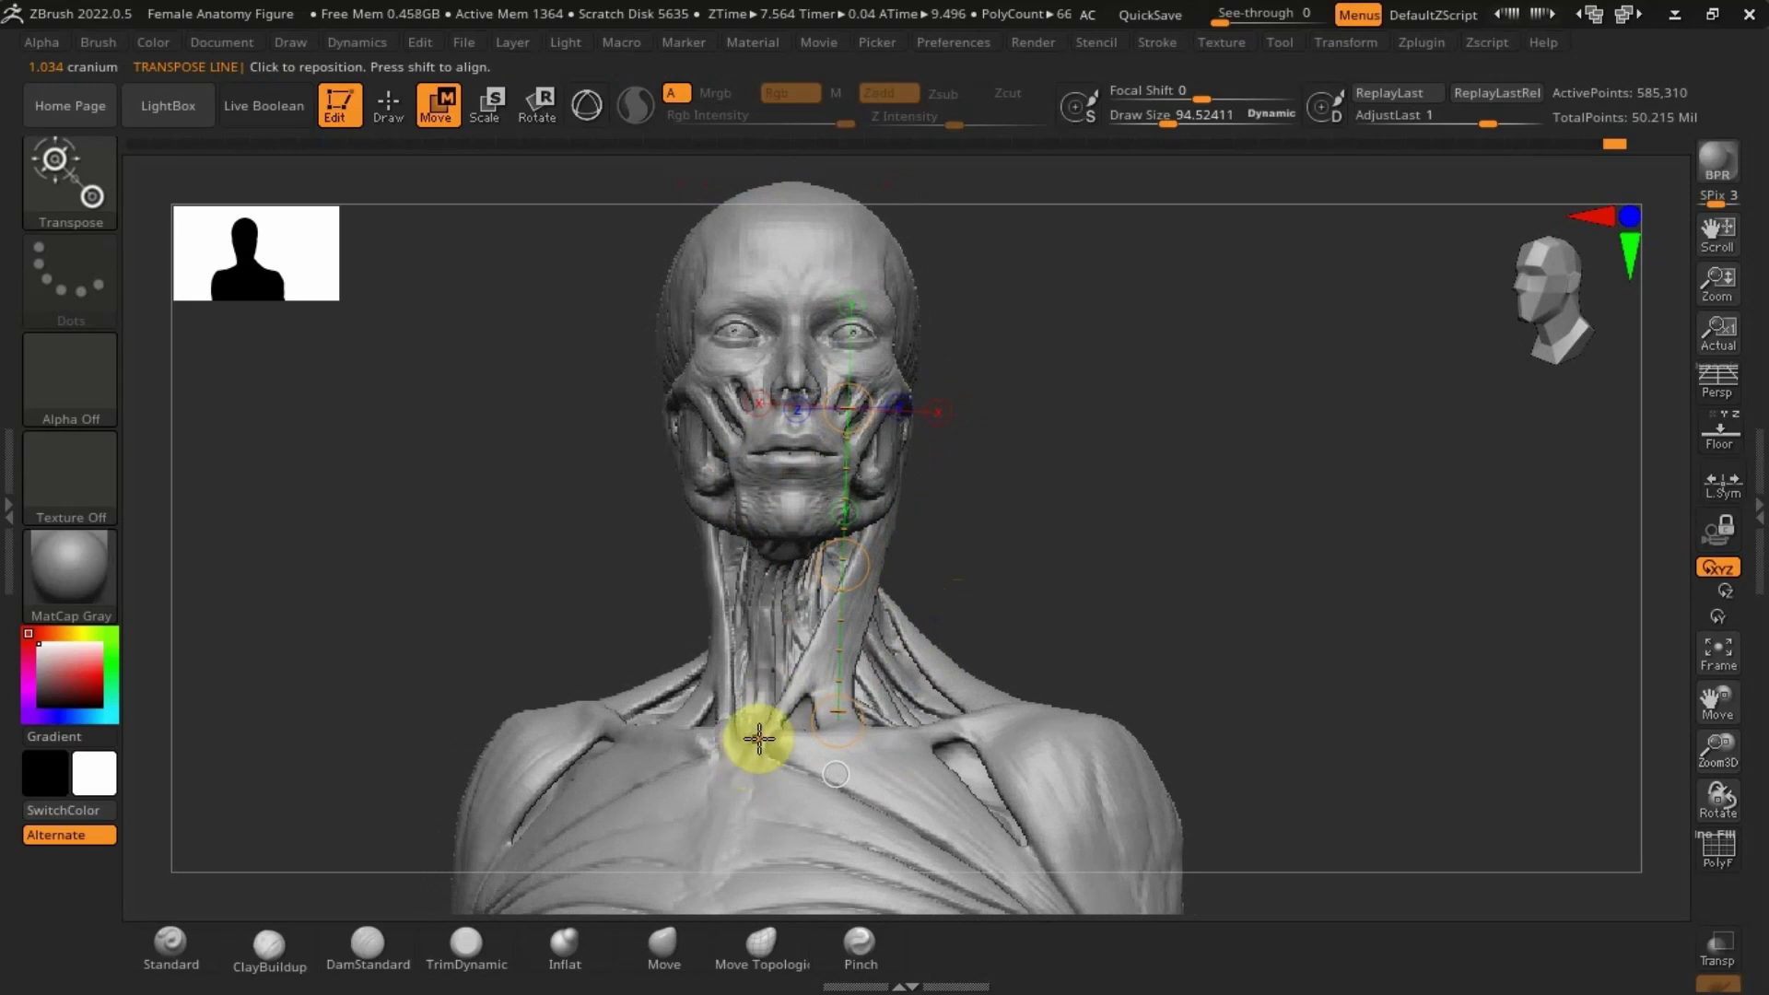
{"action": "left_click_drag", "start_coordinate": [779, 424], "coordinate": [761, 715]}
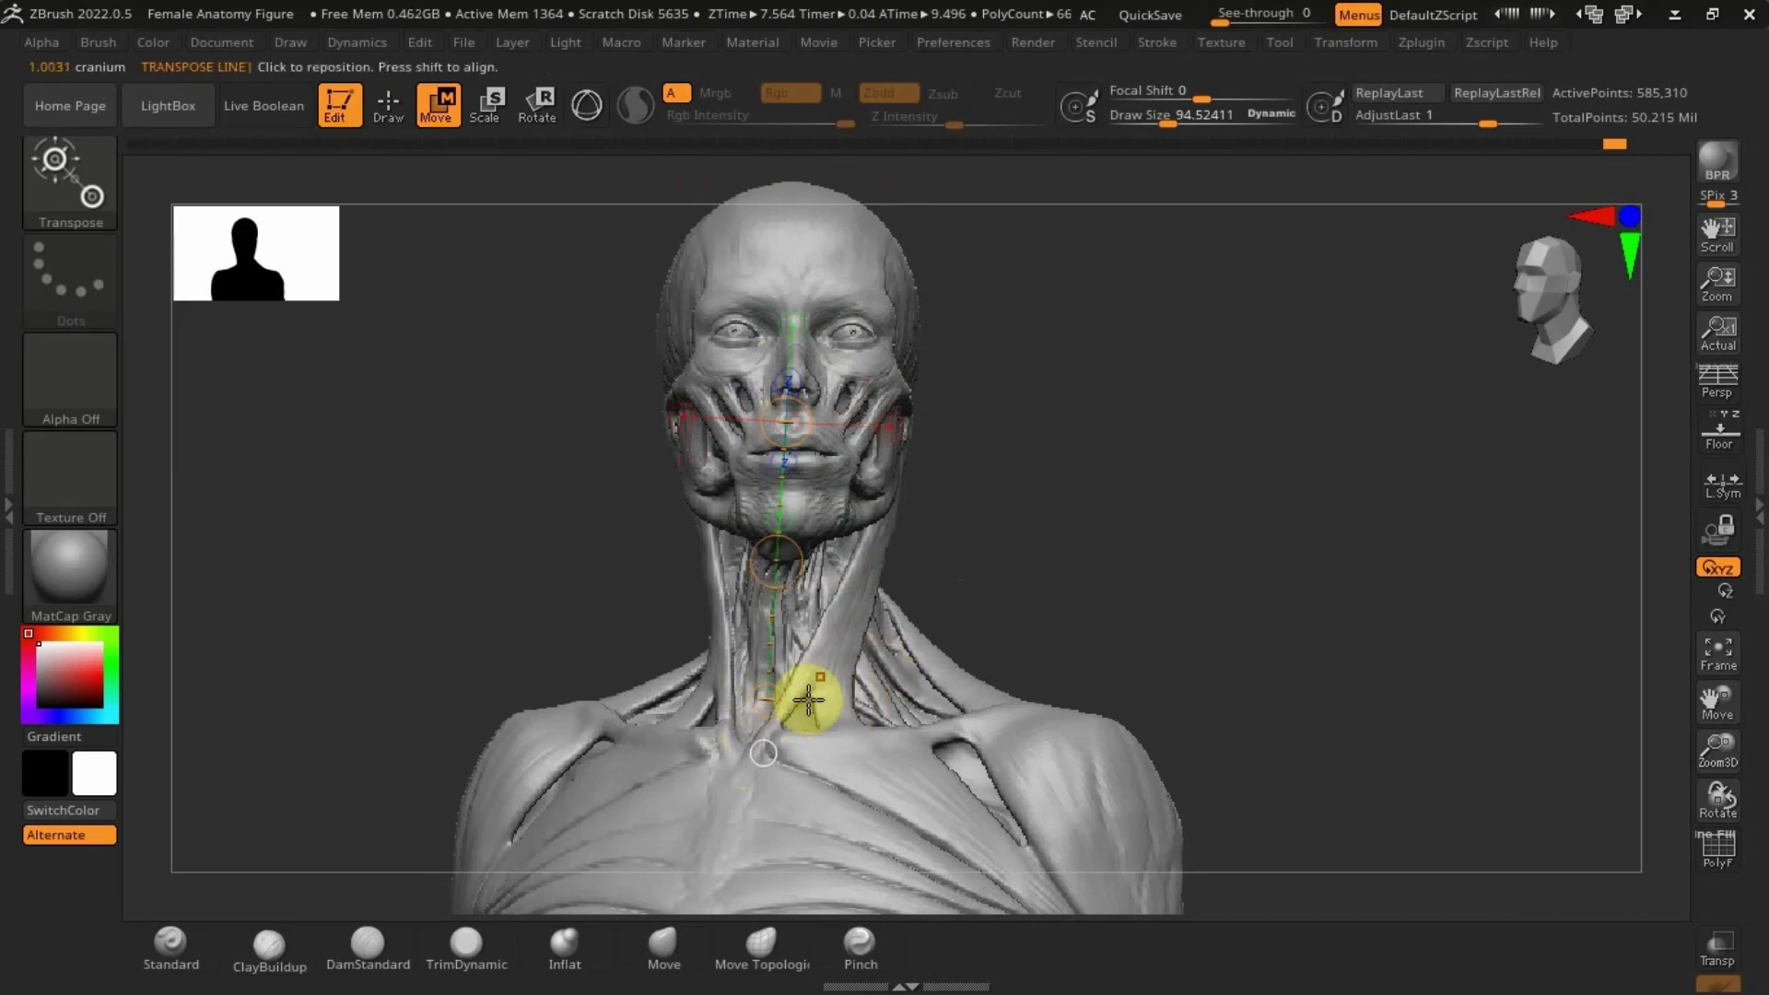
Step: Drop the figure to a lower subdivision level and reshape the pit of the neck and inner clavicles with the Move Topological brush
{"action": "key", "text": "q"}
{"action": "left_click_drag", "start_coordinate": [799, 738], "coordinate": [842, 738]}
{"action": "key", "text": "shift+d"}
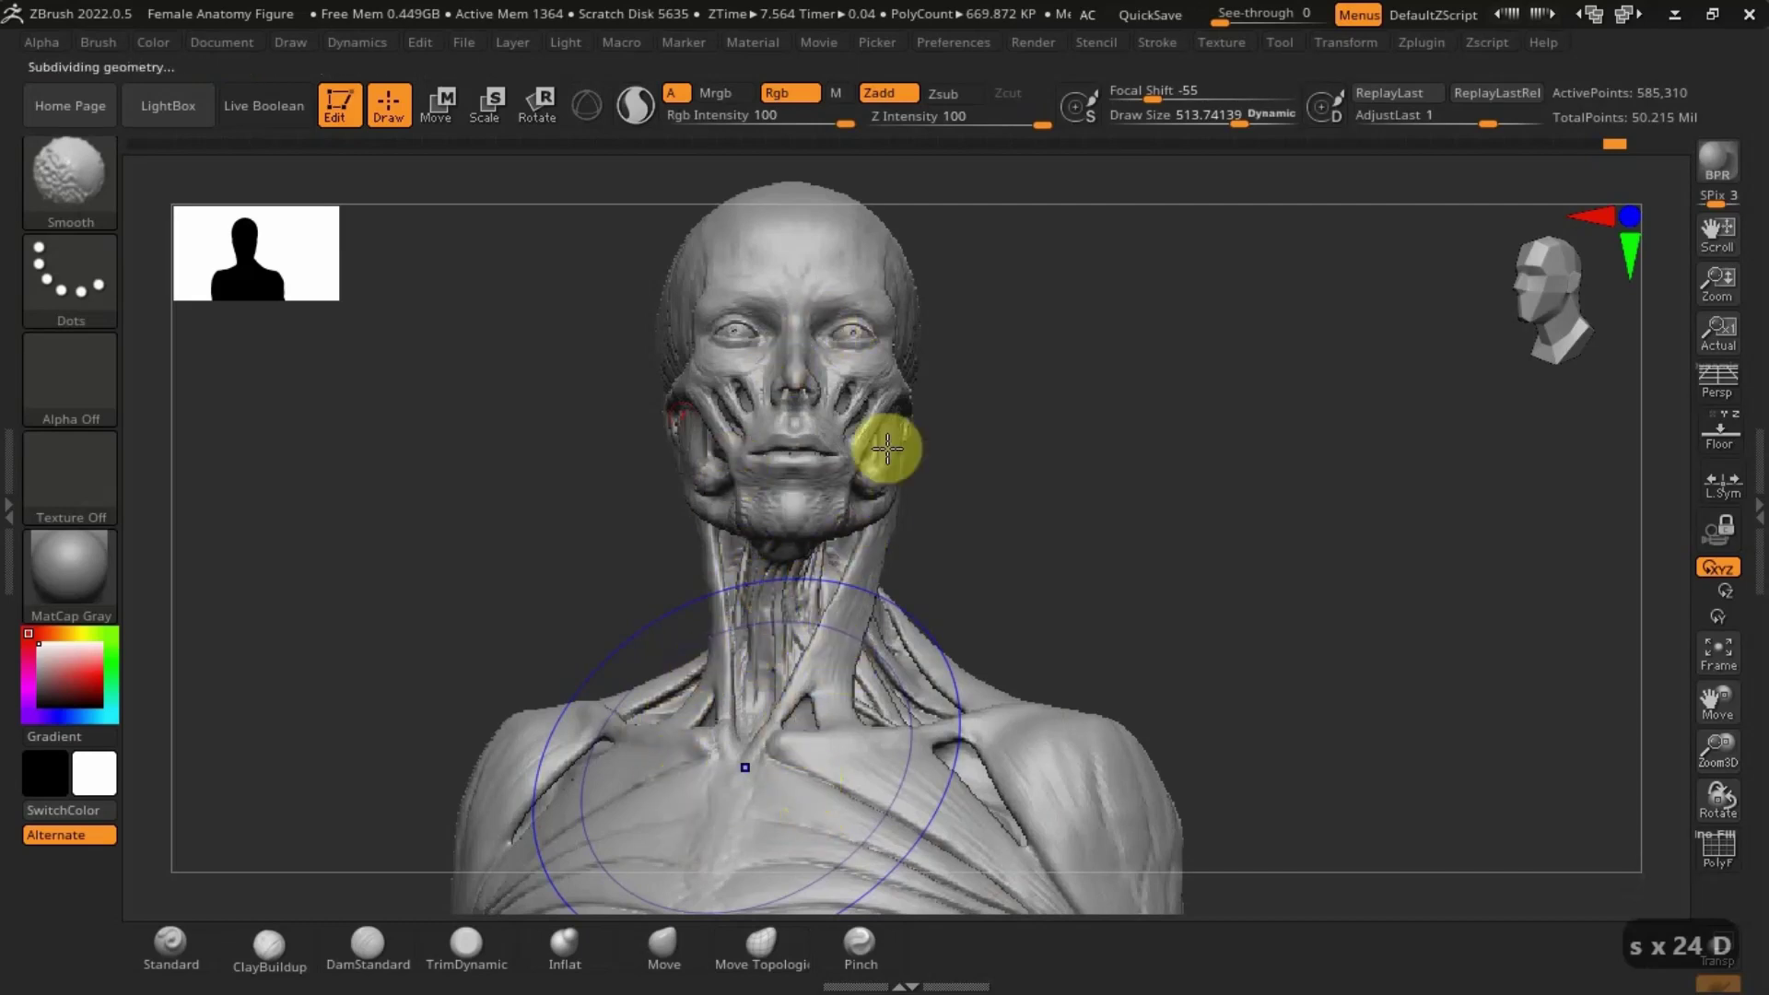
{"action": "left_click", "coordinate": [704, 455], "text": "shift"}
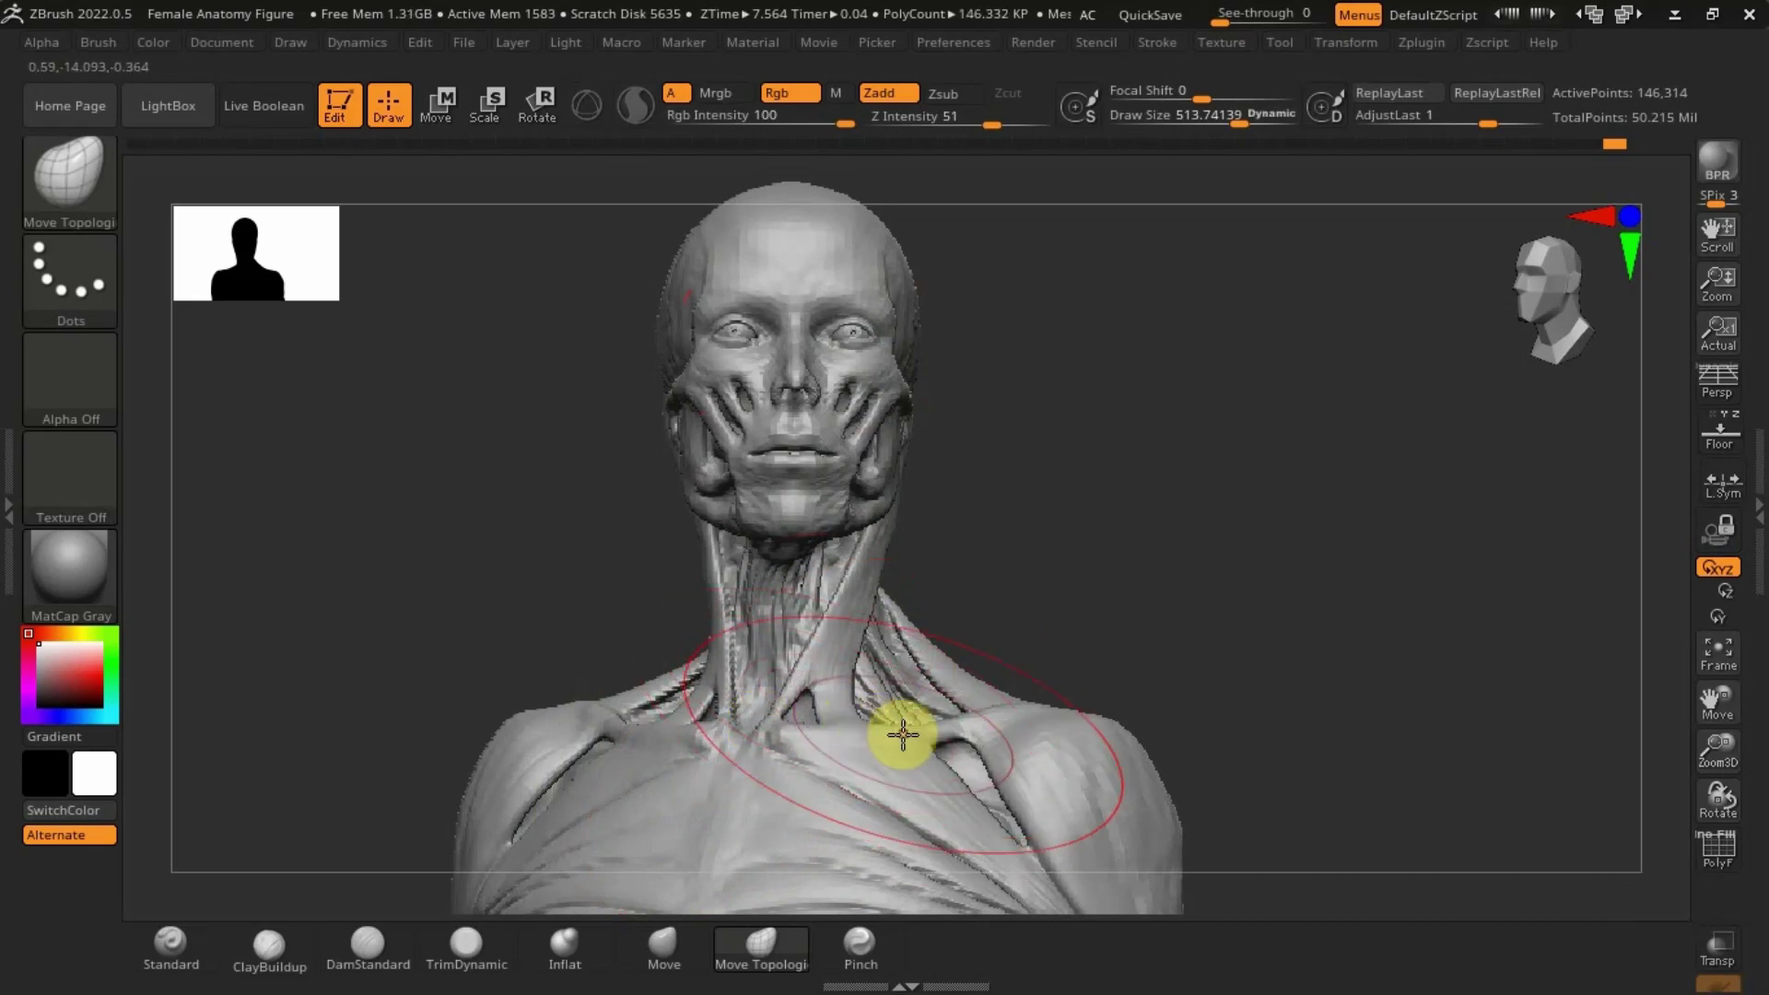
{"action": "left_click_drag", "start_coordinate": [691, 736], "coordinate": [689, 734]}
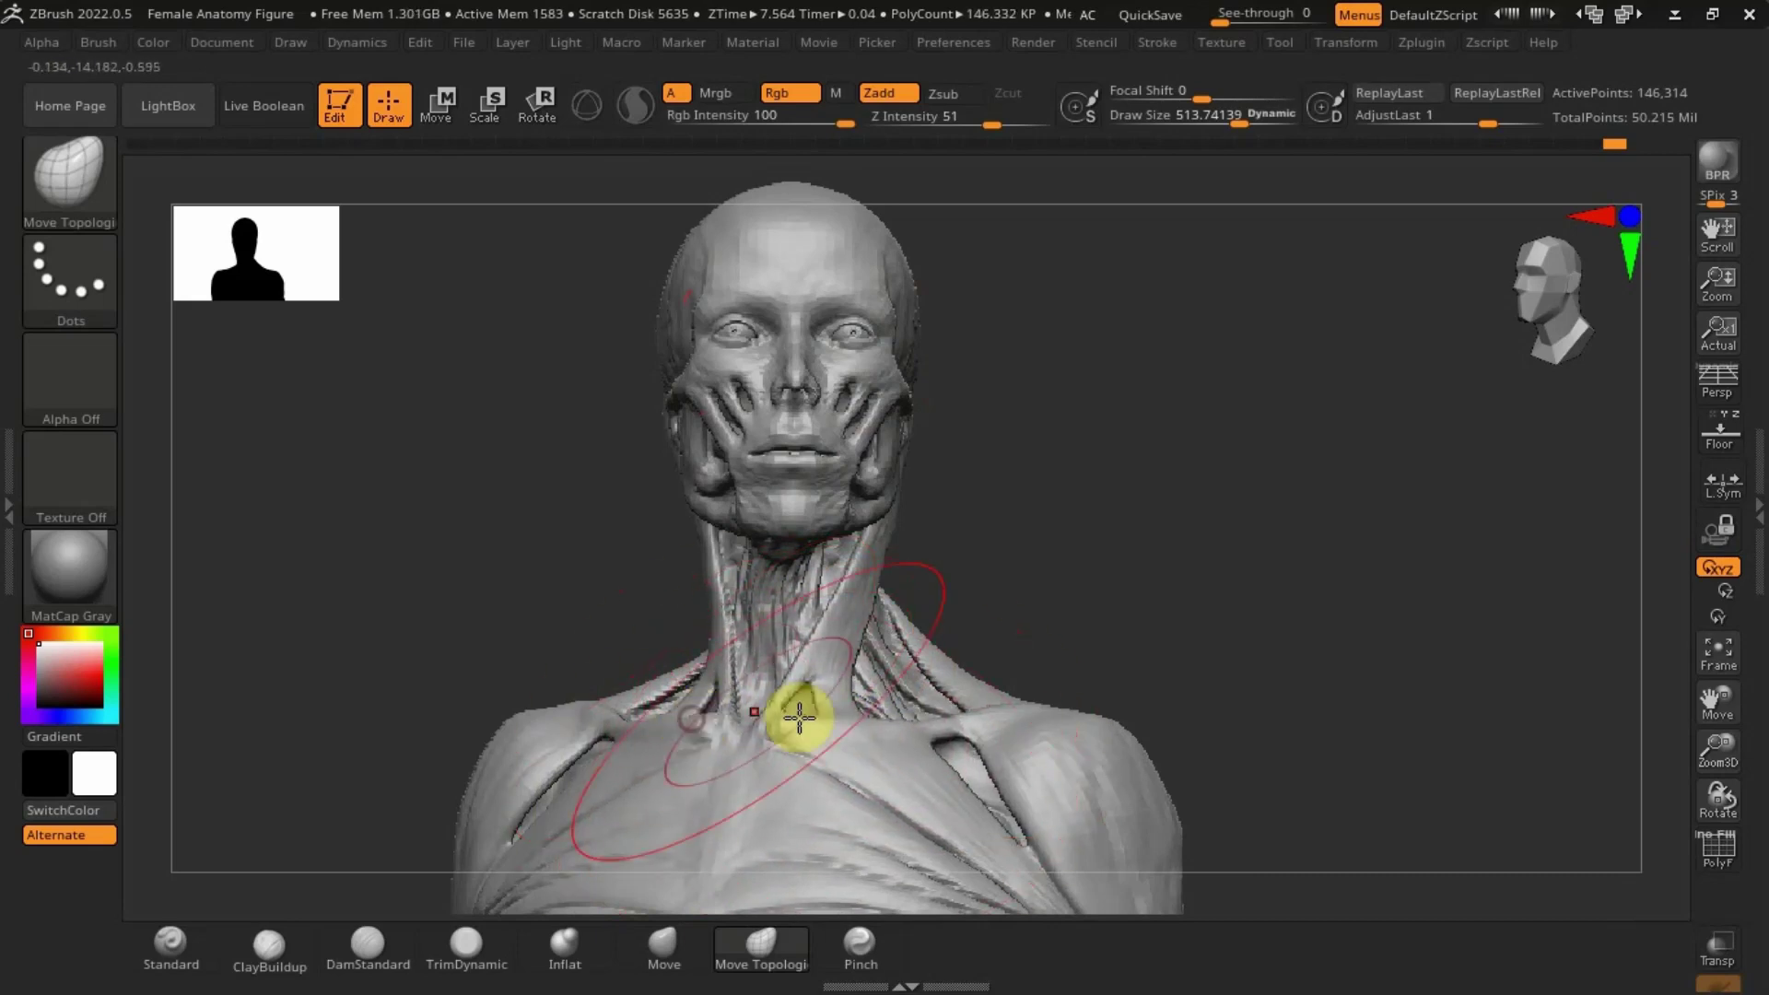
{"action": "left_click_drag", "start_coordinate": [799, 718], "coordinate": [841, 735]}
Step: Adjust the outer ends of the clavicles near both shoulders with the Move Topological brush
{"action": "left_click_drag", "start_coordinate": [1093, 506], "coordinate": [845, 691]}
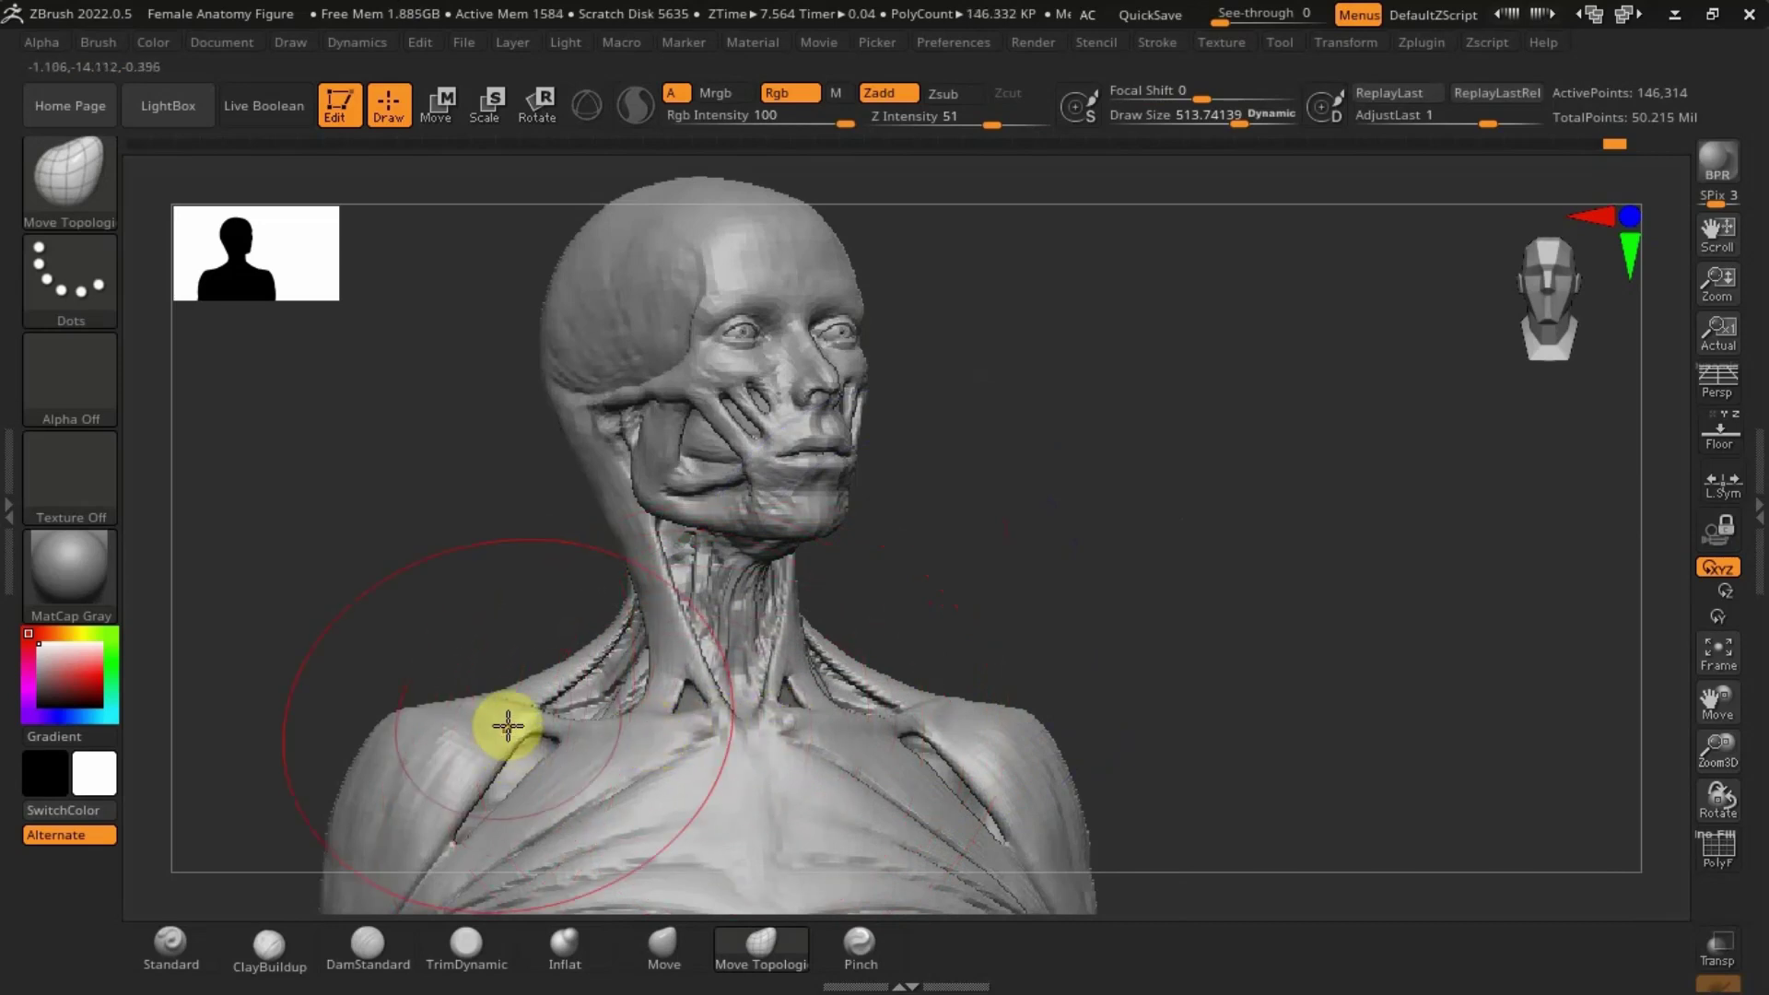
{"action": "left_click_drag", "start_coordinate": [494, 707], "coordinate": [487, 699]}
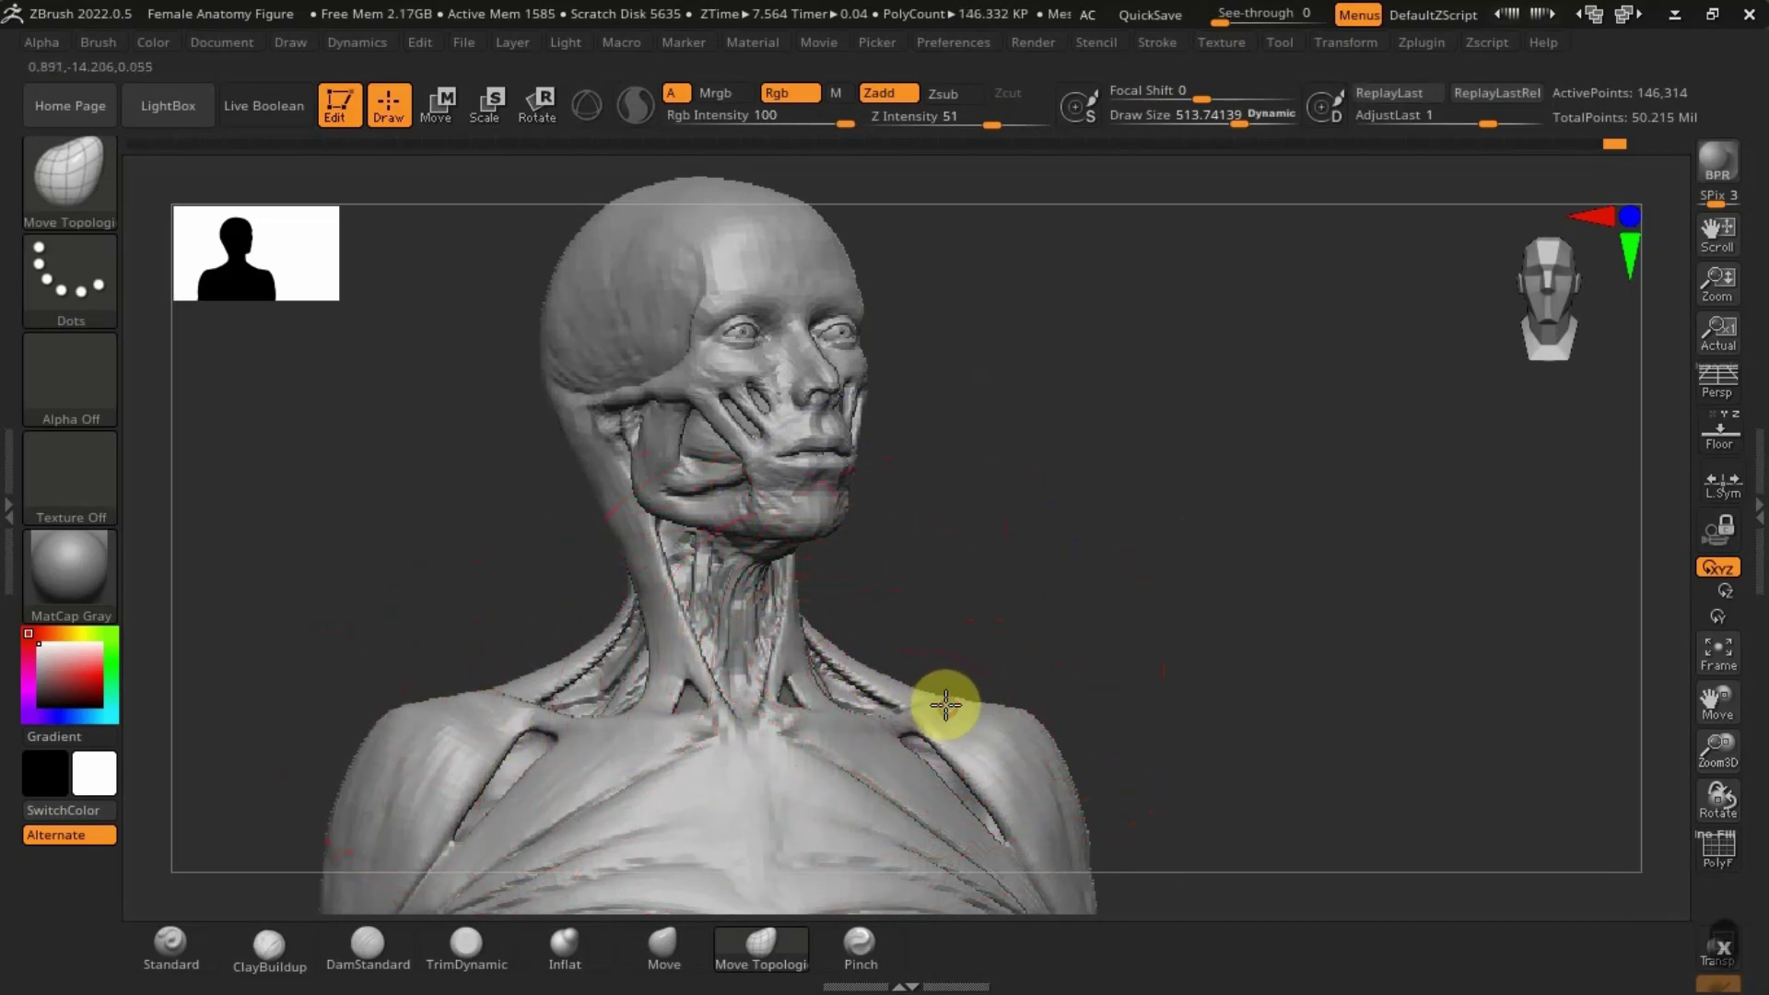
{"action": "left_click_drag", "start_coordinate": [945, 705], "coordinate": [939, 707]}
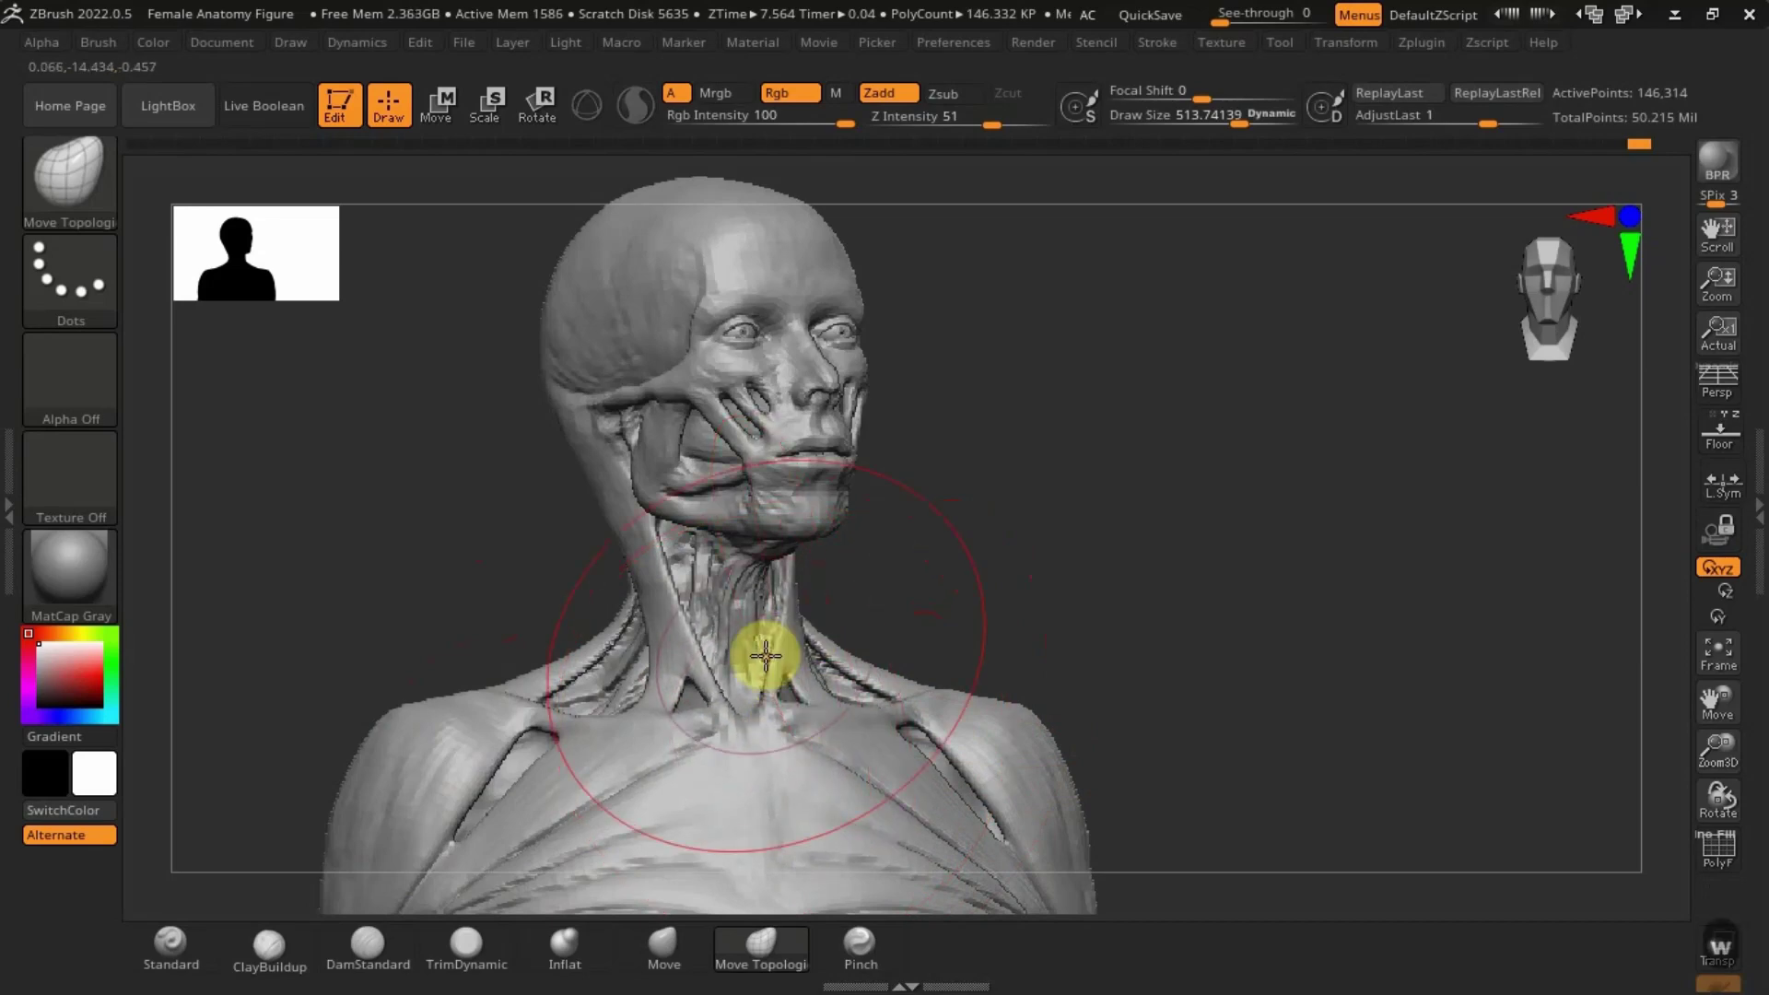
Step: Measure from the reshaped pit of the neck up to the base of the nose with the transpose line
{"action": "key", "text": "w"}
{"action": "left_click_drag", "start_coordinate": [886, 524], "coordinate": [879, 586]}
{"action": "left_click_drag", "start_coordinate": [742, 727], "coordinate": [847, 419]}
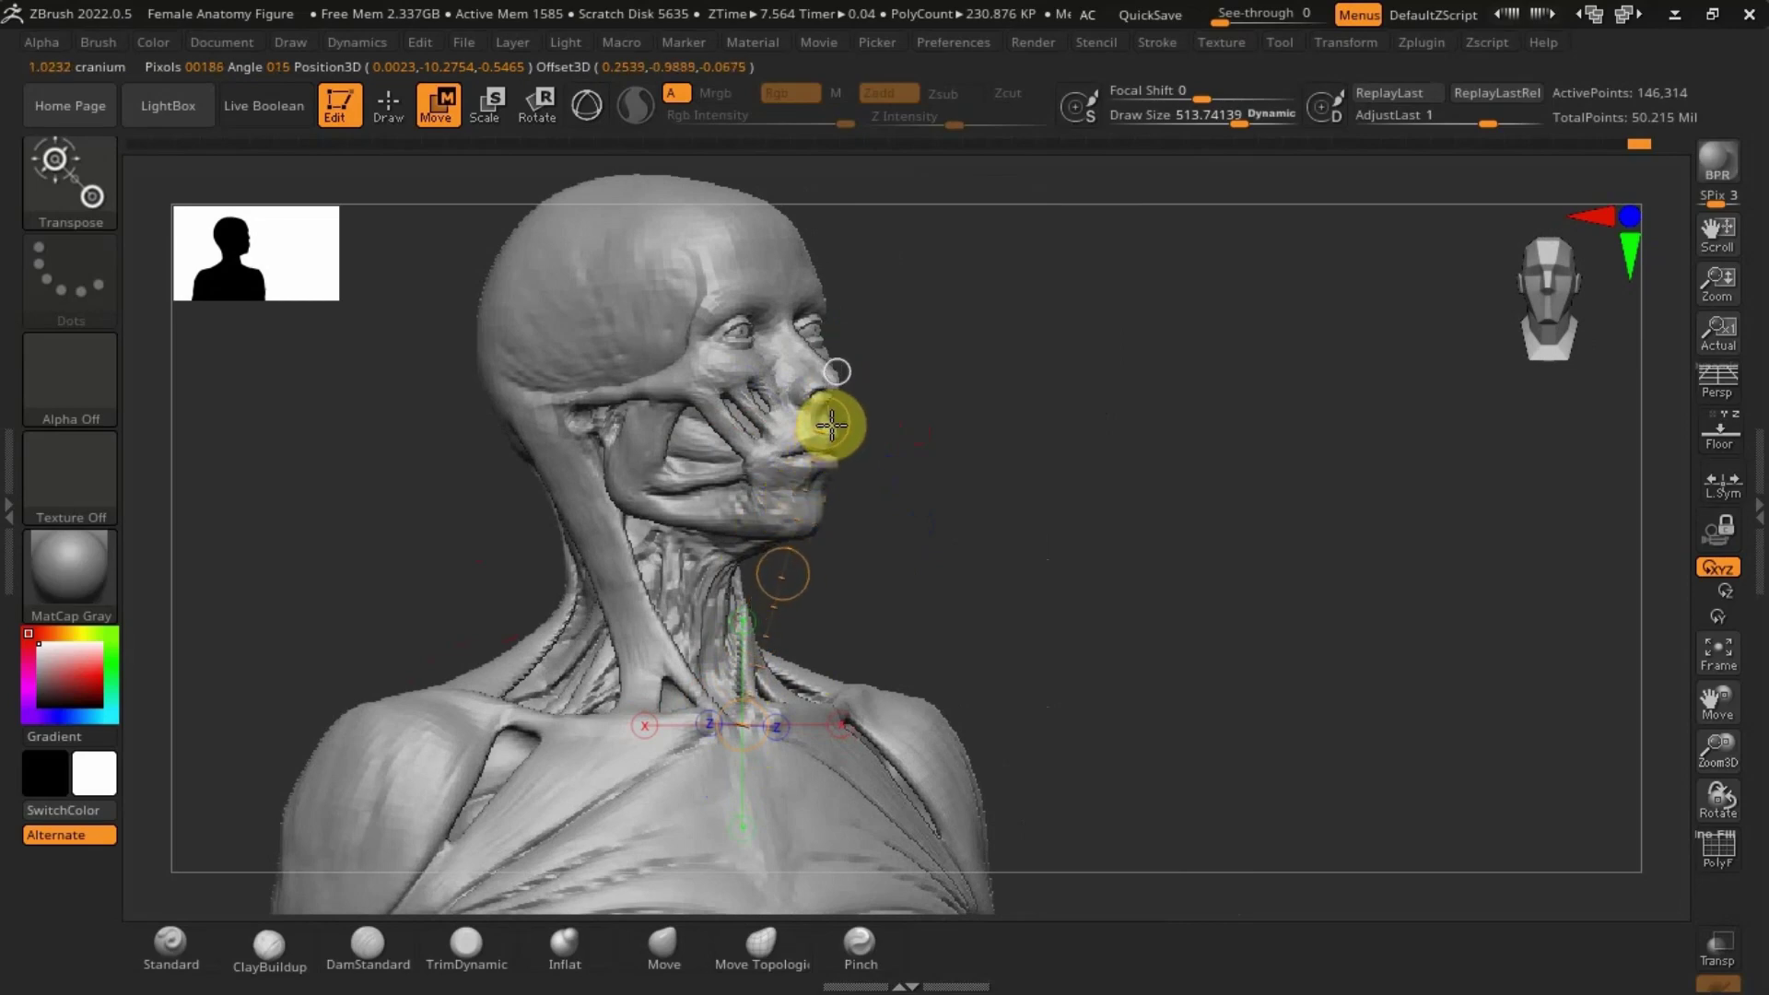
Step: Measure the shoulder from the pit of the neck to the outer end of the clavicle with the transpose line
{"action": "left_click_drag", "start_coordinate": [833, 423], "coordinate": [1076, 478]}
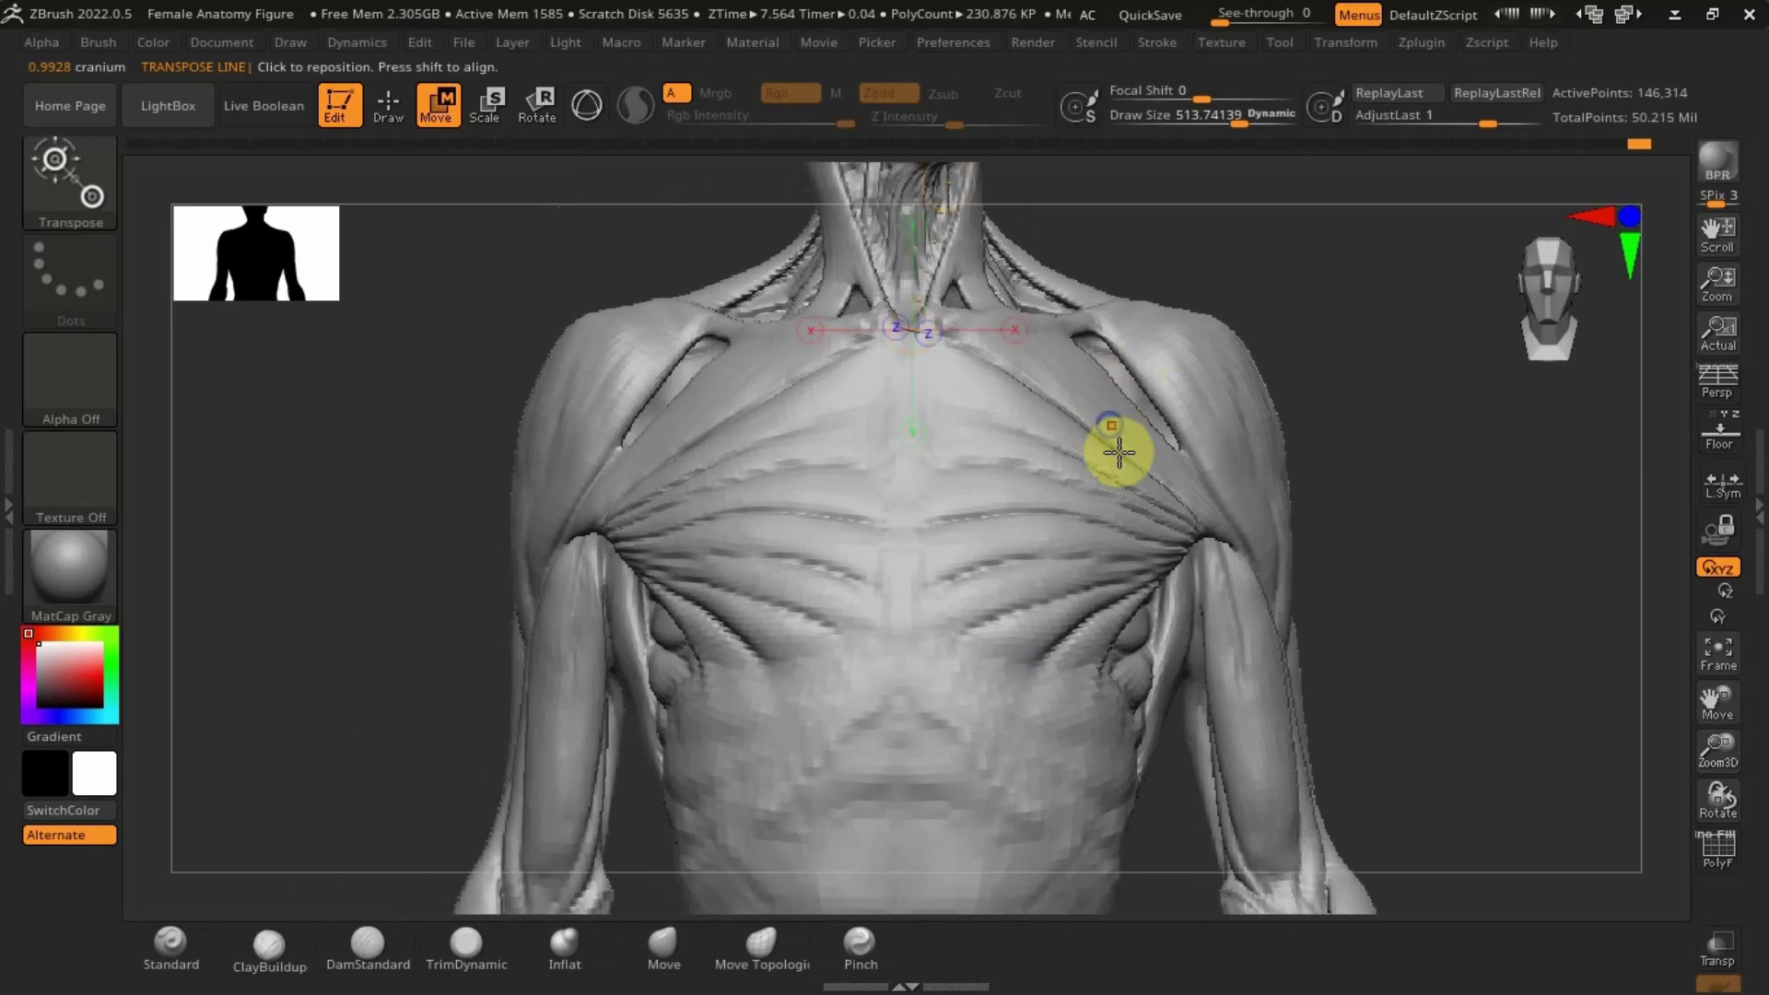
{"action": "right_click_drag", "start_coordinate": [1122, 446], "coordinate": [1098, 565]}
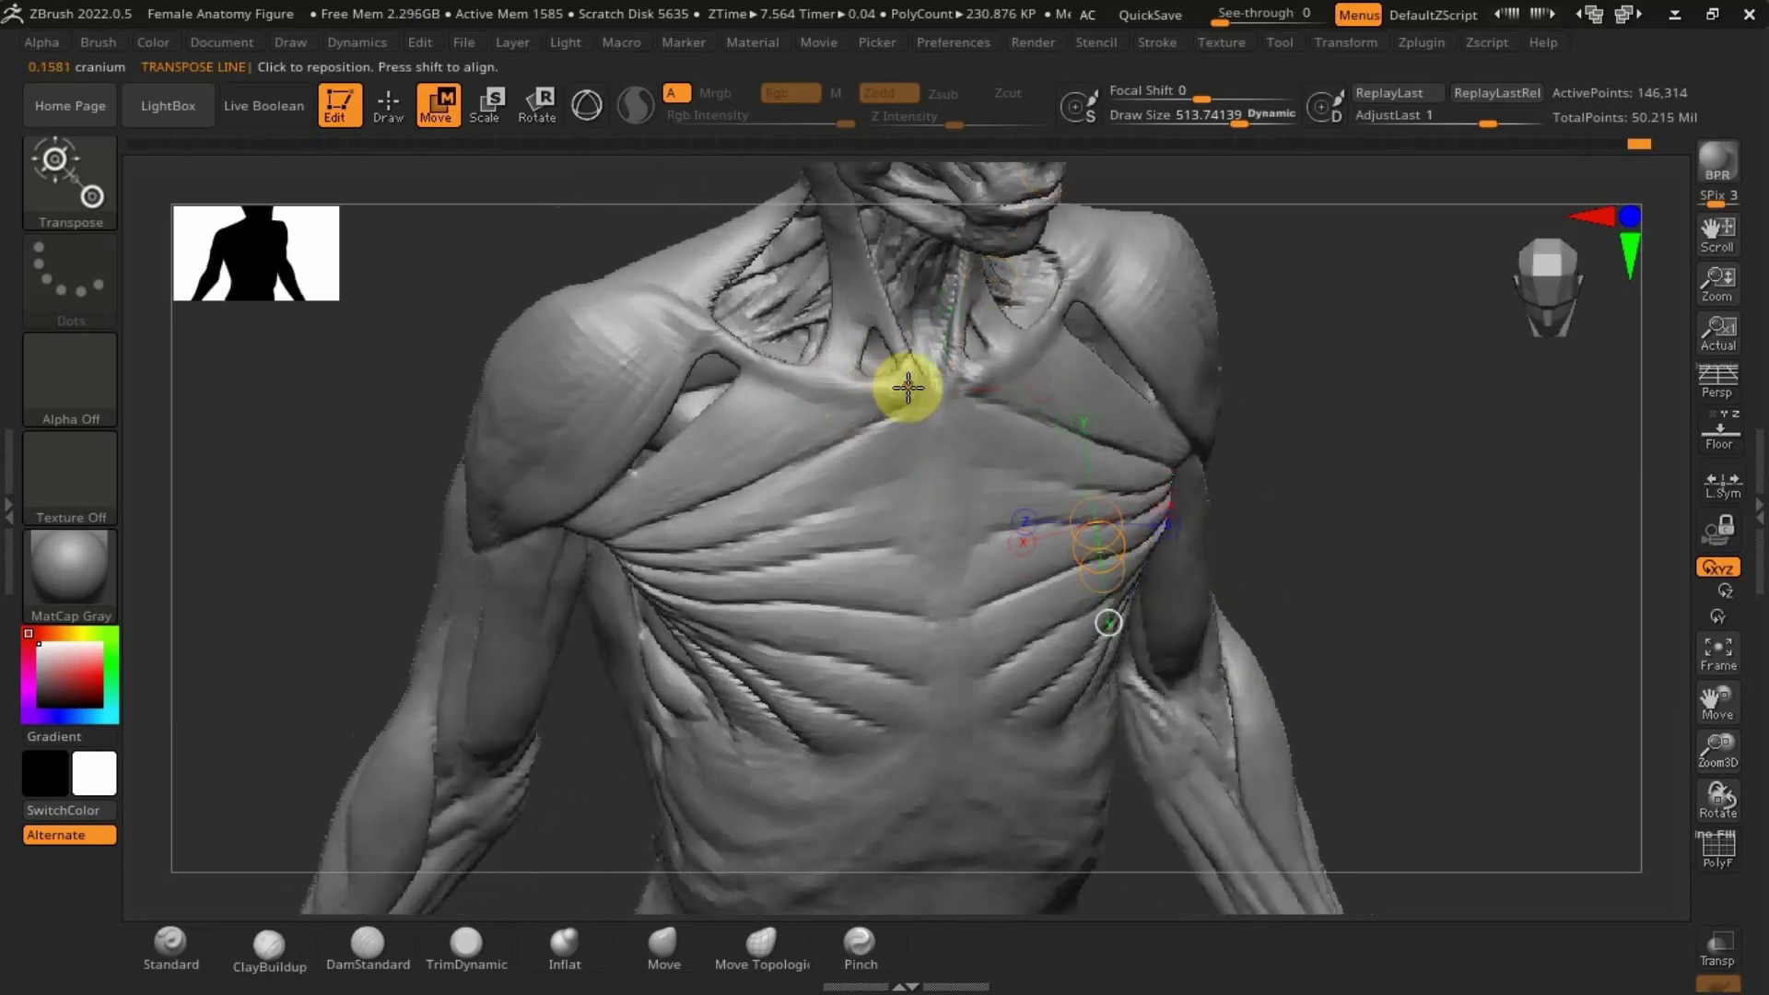
{"action": "left_click_drag", "start_coordinate": [904, 387], "coordinate": [597, 280]}
{"action": "right_click_drag", "start_coordinate": [676, 407], "coordinate": [792, 540]}
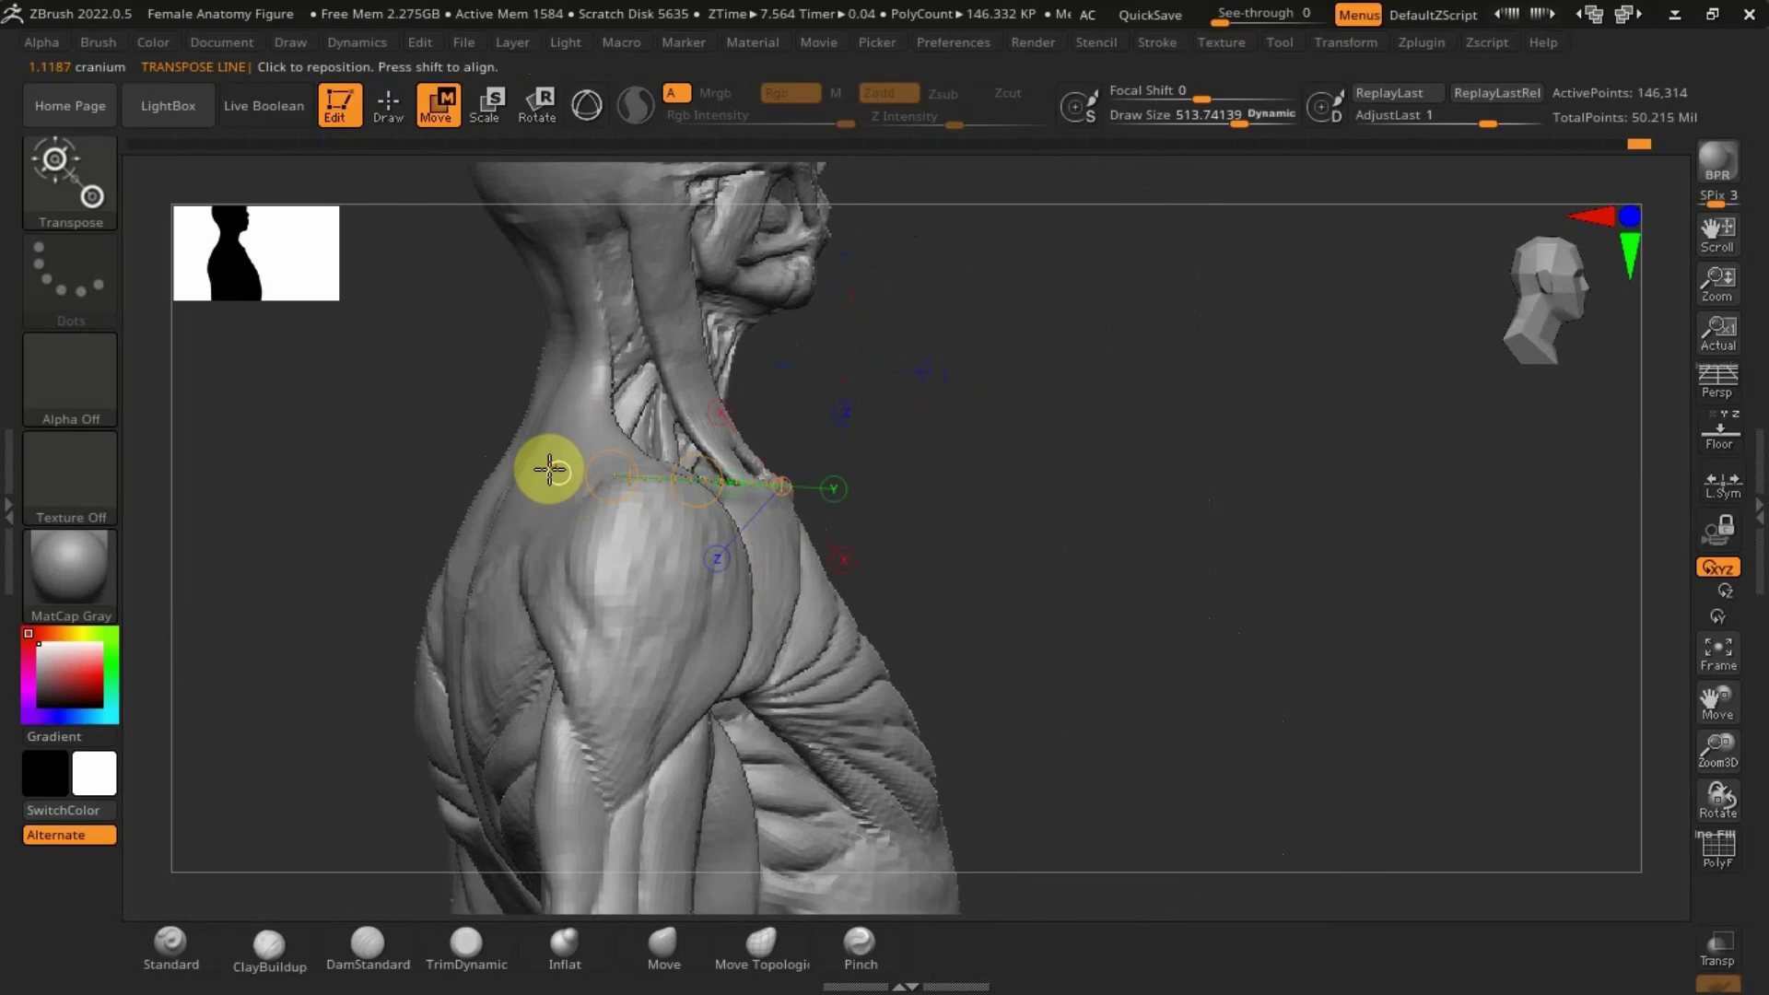
Step: Measure the depth of the neck base in side view, between the back of the neck and the pit of the neck
{"action": "left_click_drag", "start_coordinate": [509, 438], "coordinate": [758, 475]}
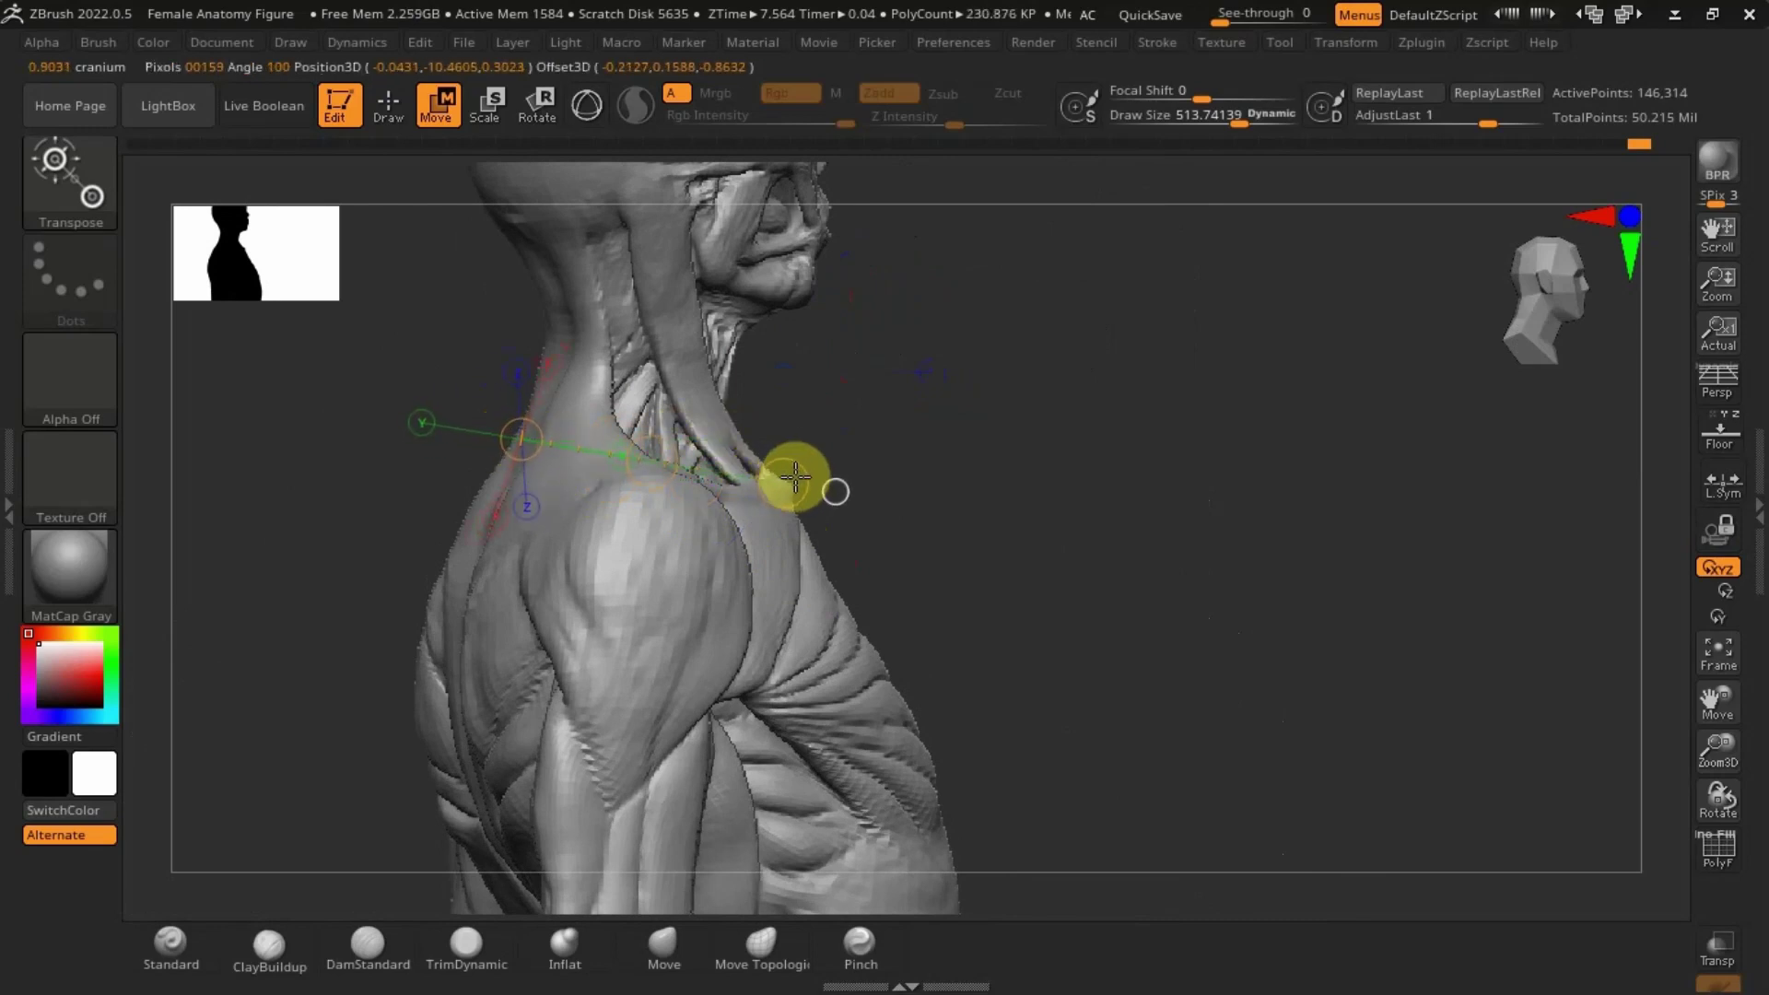
{"action": "mouse_move", "coordinate": [895, 478]}
{"action": "right_mouse_down"}
{"action": "mouse_move", "coordinate": [830, 470]}
{"action": "mouse_move", "coordinate": [881, 488]}
{"action": "right_mouse_up"}
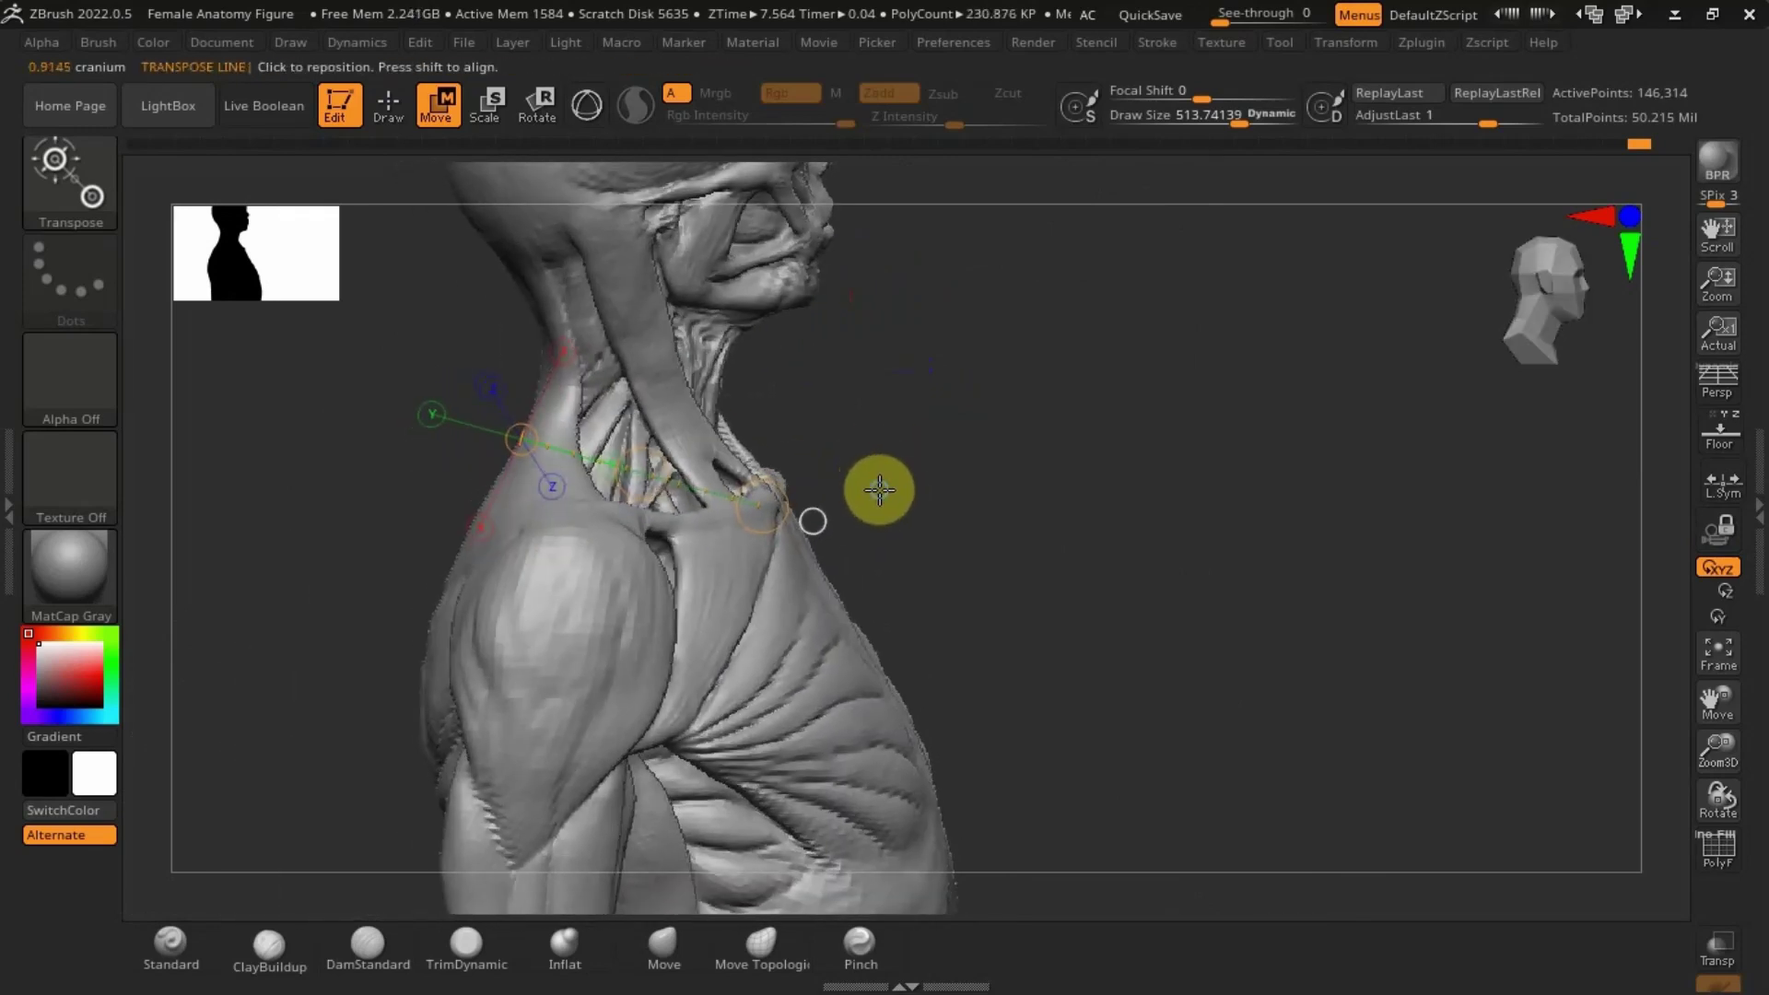
{"action": "left_click", "coordinate": [798, 611]}
{"action": "left_click_drag", "start_coordinate": [761, 476], "coordinate": [507, 455]}
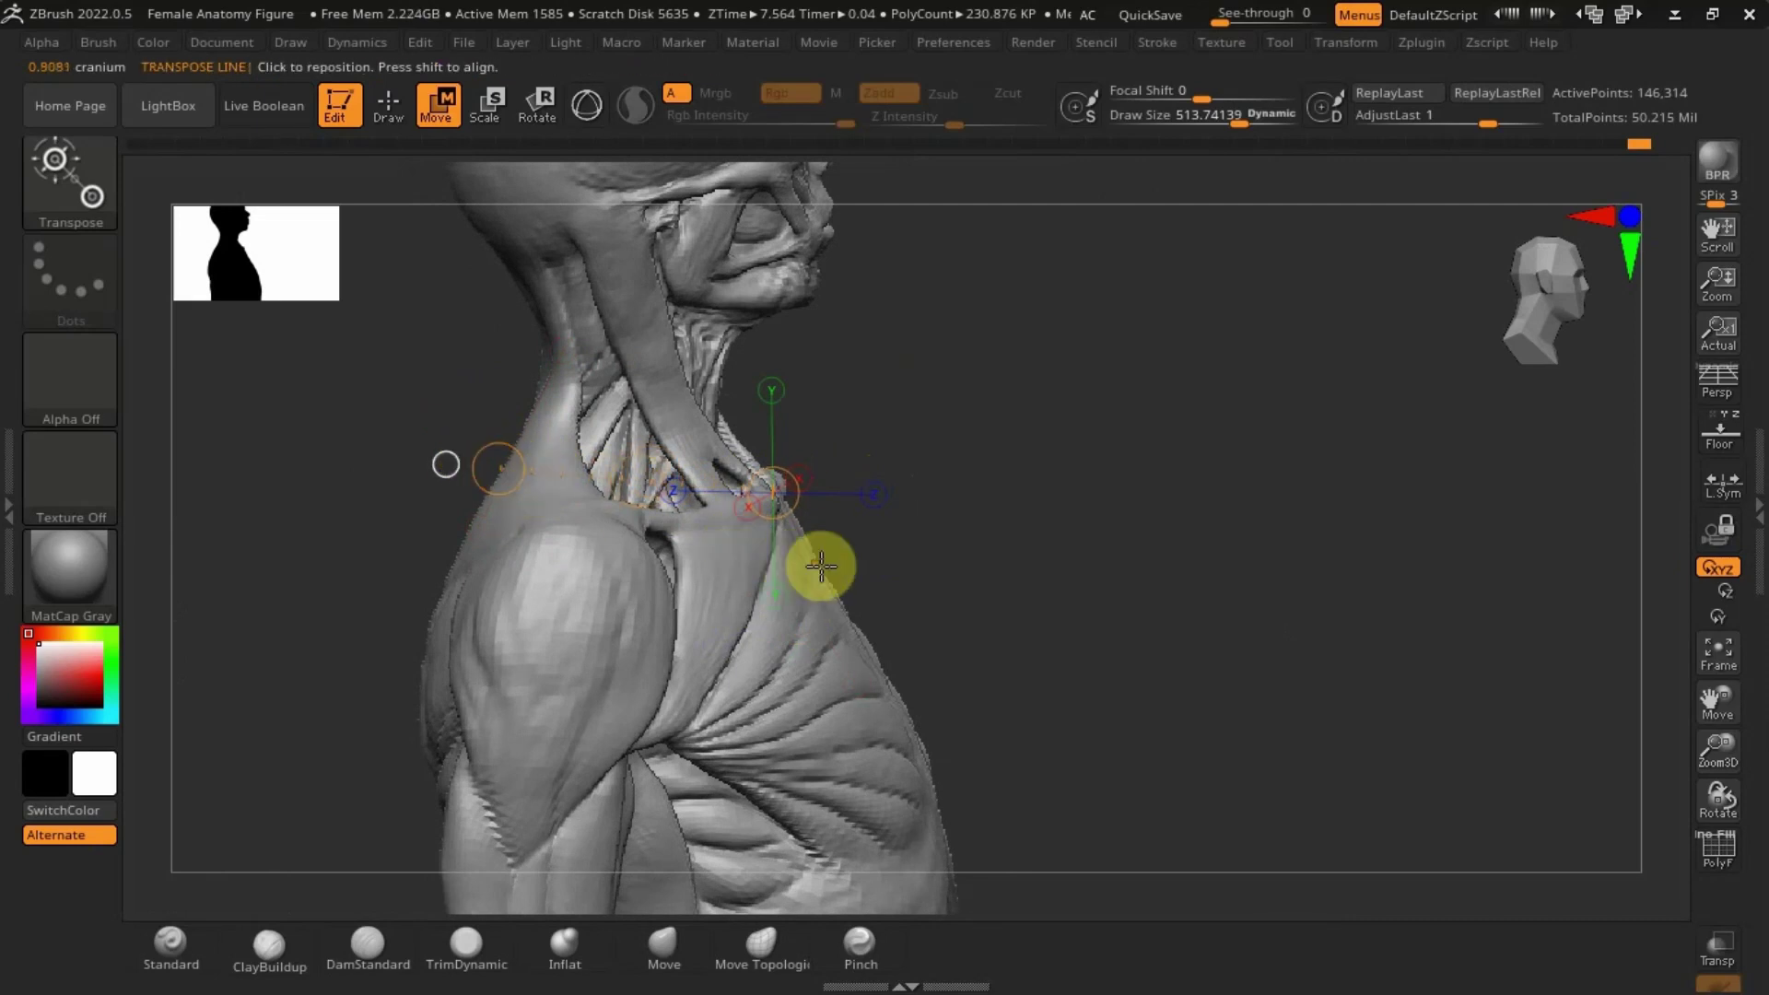
Step: Pull the pit of the neck outward with Move Topological and remeasure the neck base's depth in side view with the transpose line
{"action": "key", "text": "q"}
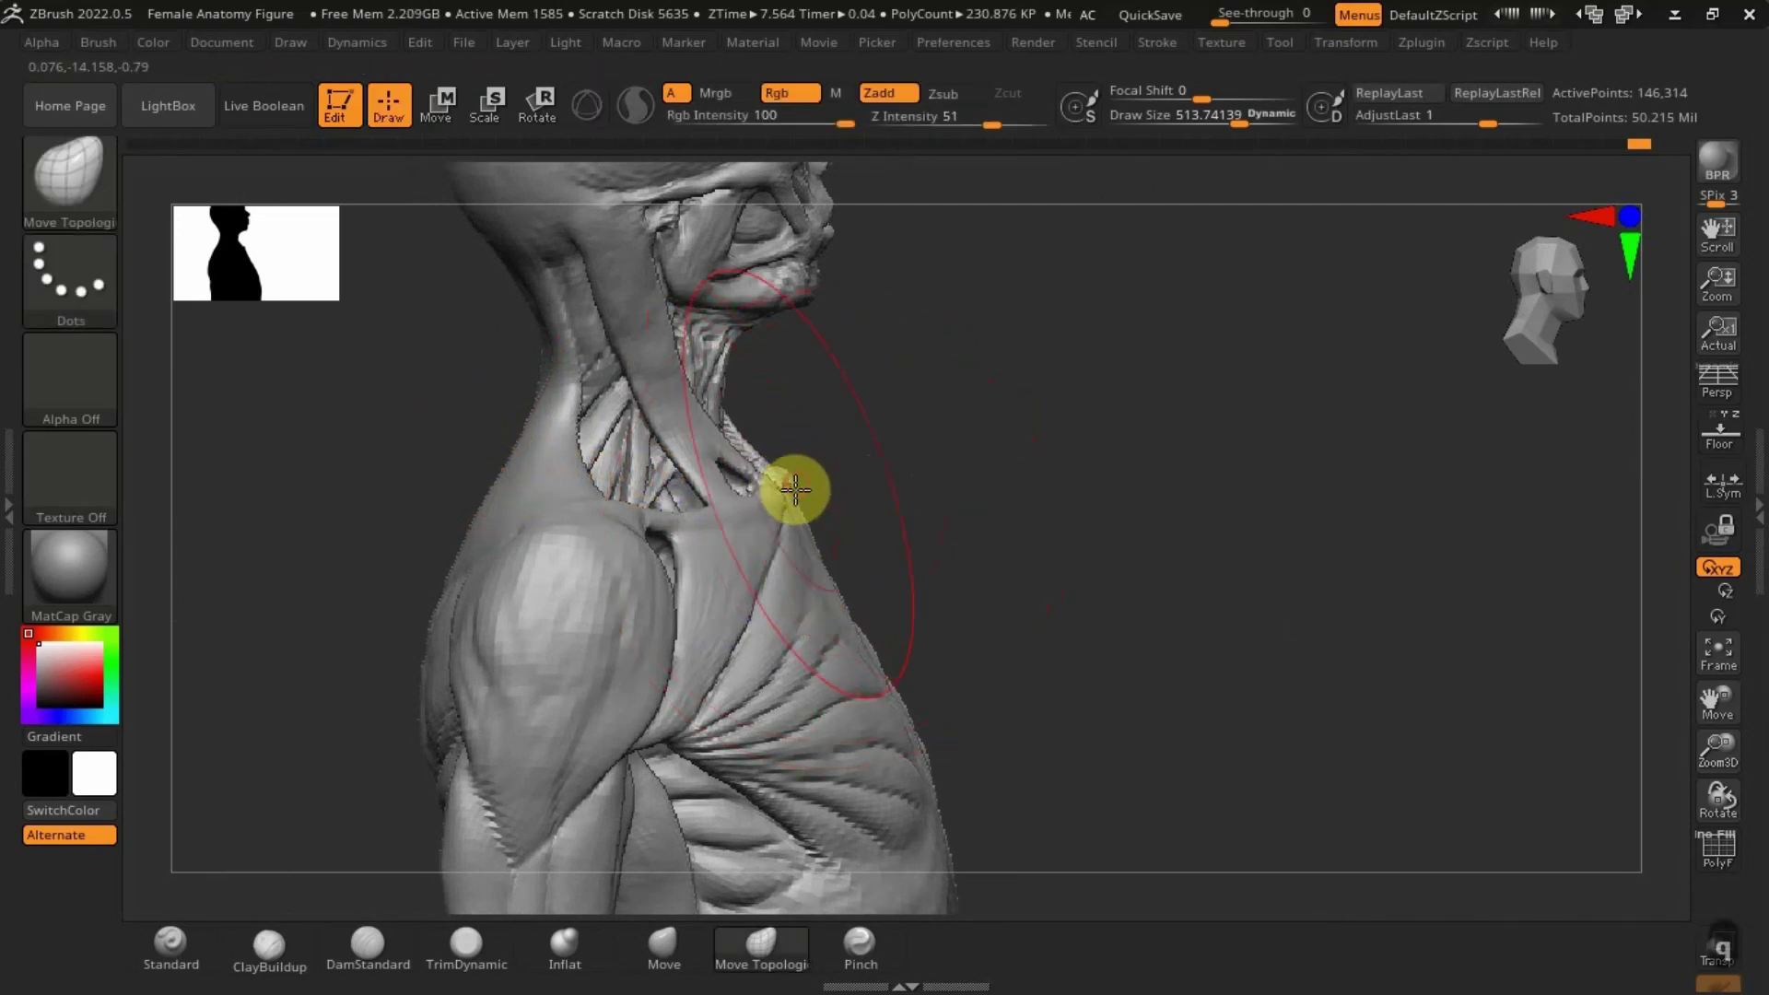
{"action": "mouse_move", "coordinate": [788, 504]}
{"action": "left_mouse_down"}
{"action": "mouse_move", "coordinate": [841, 482]}
{"action": "mouse_move", "coordinate": [873, 541]}
{"action": "mouse_move", "coordinate": [823, 558]}
{"action": "mouse_move", "coordinate": [852, 558]}
{"action": "left_mouse_up"}
{"action": "key", "text": "w"}
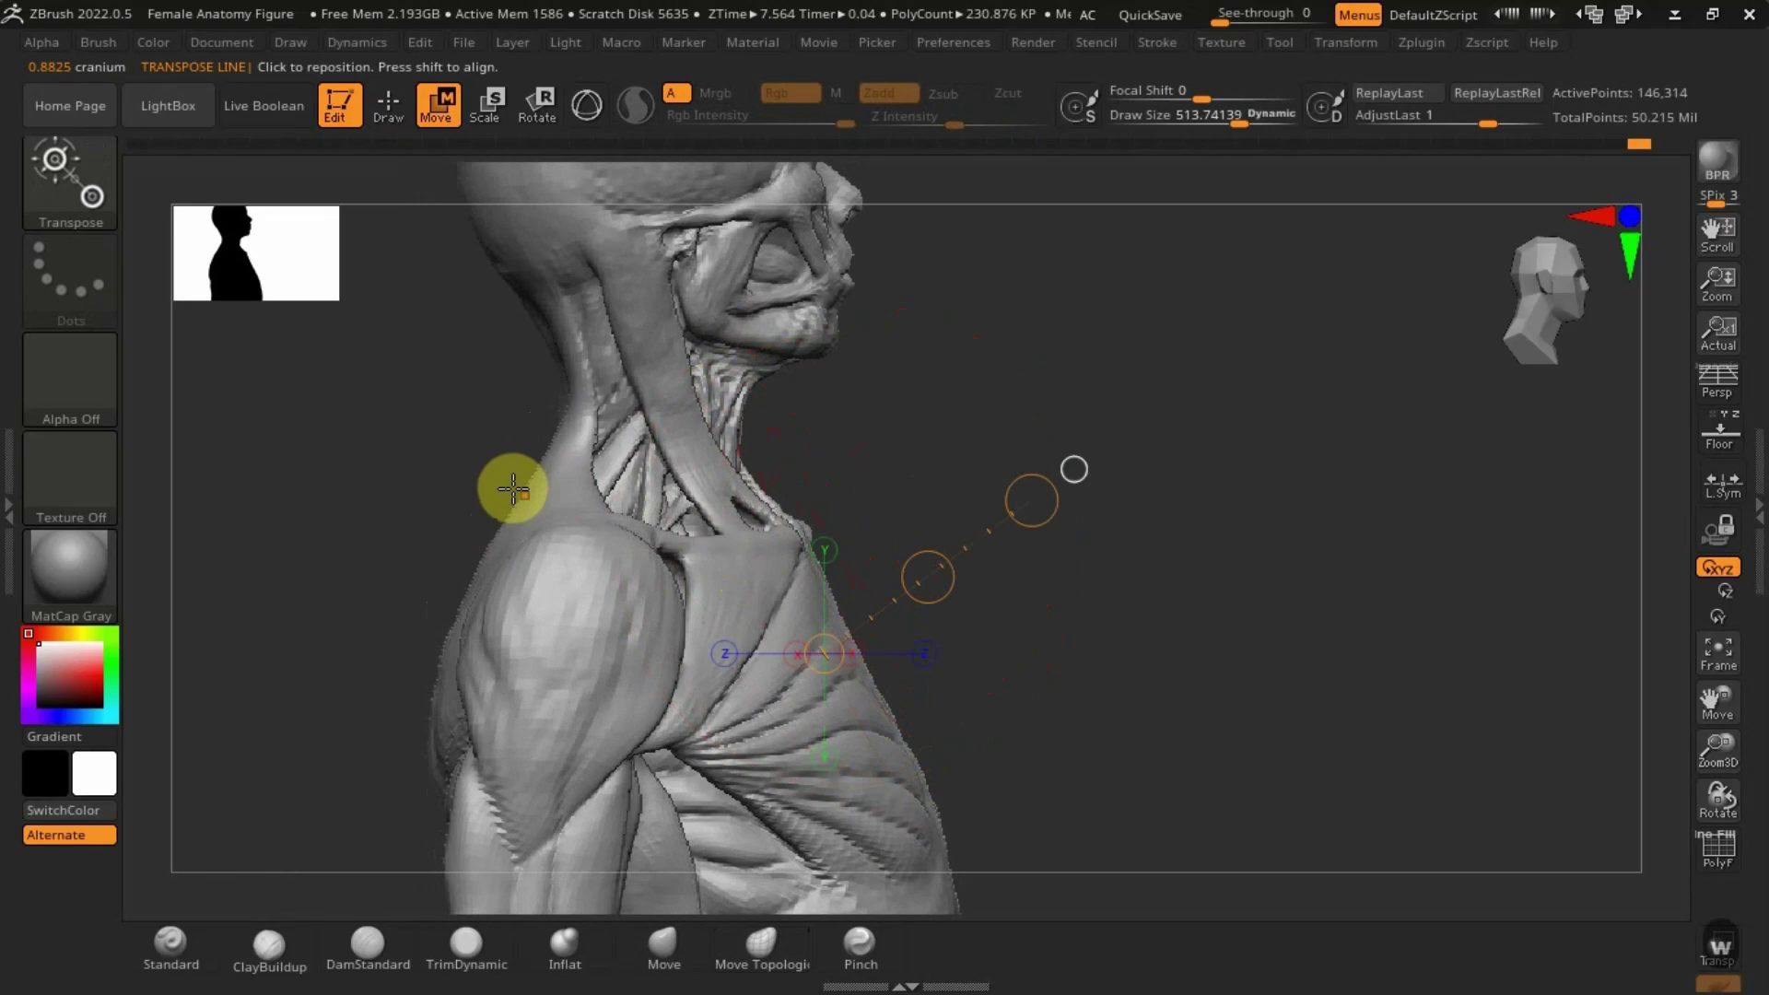
{"action": "left_click_drag", "start_coordinate": [525, 496], "coordinate": [843, 547]}
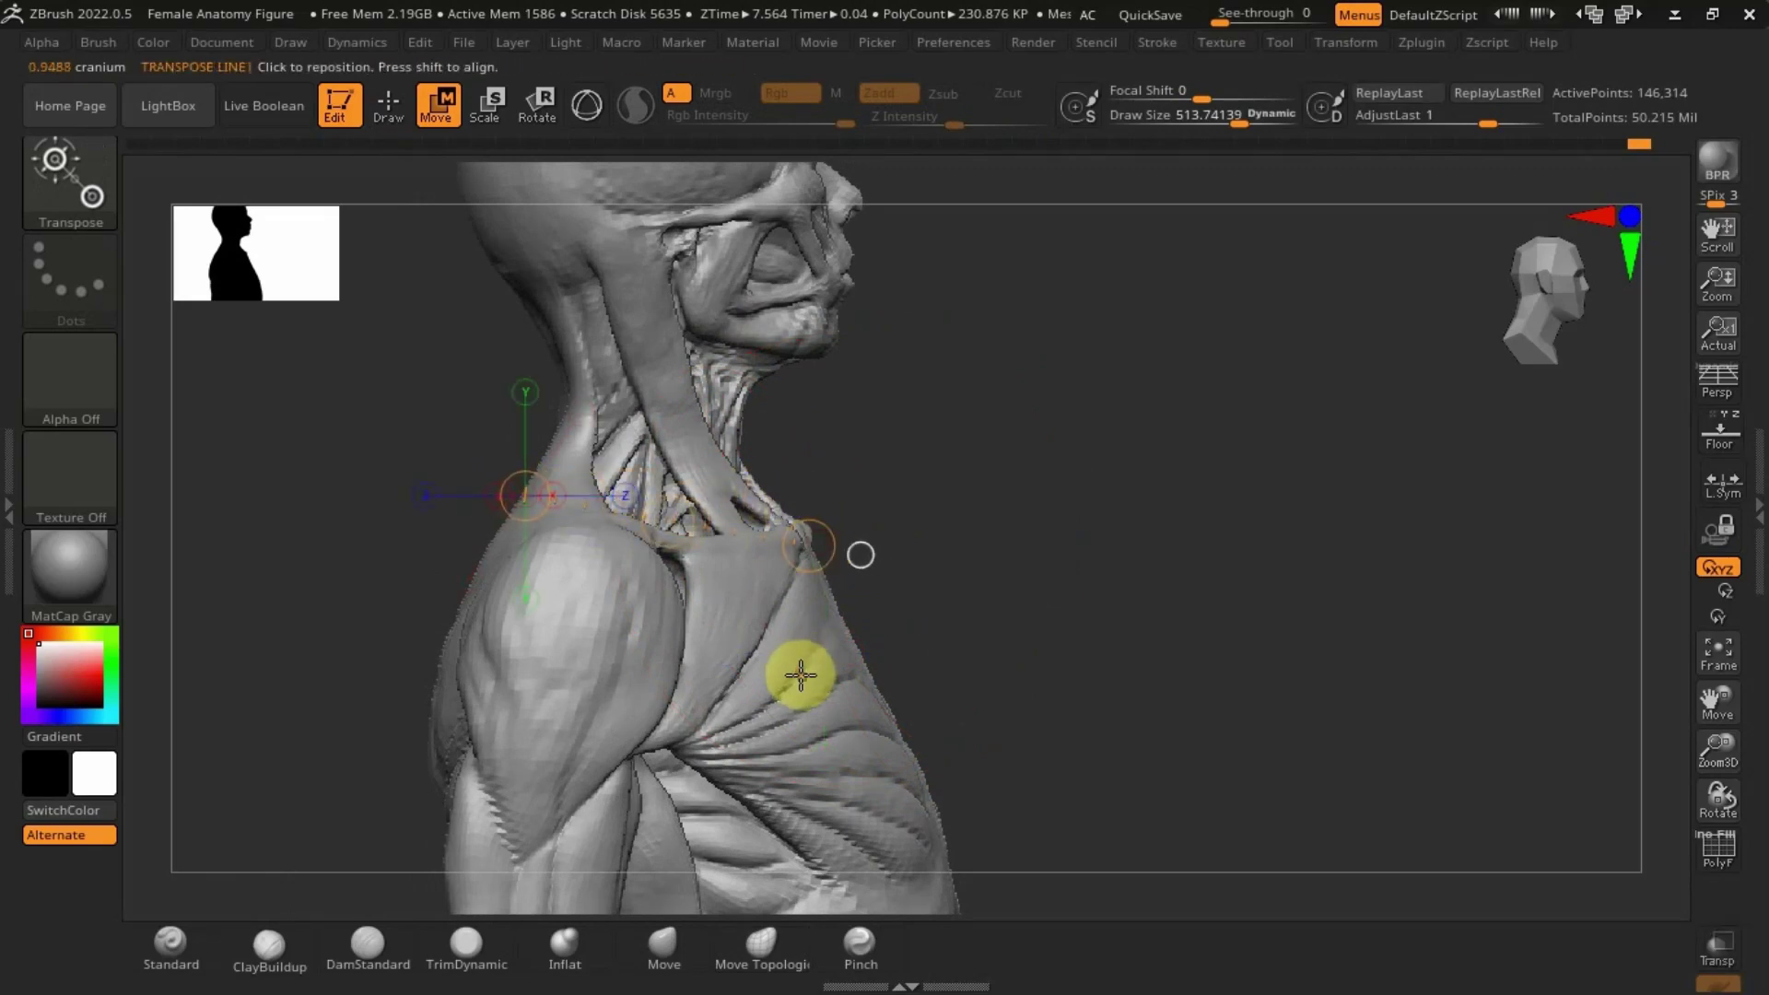
{"action": "left_click", "coordinate": [833, 664]}
{"action": "left_click_drag", "start_coordinate": [811, 534], "coordinate": [485, 506]}
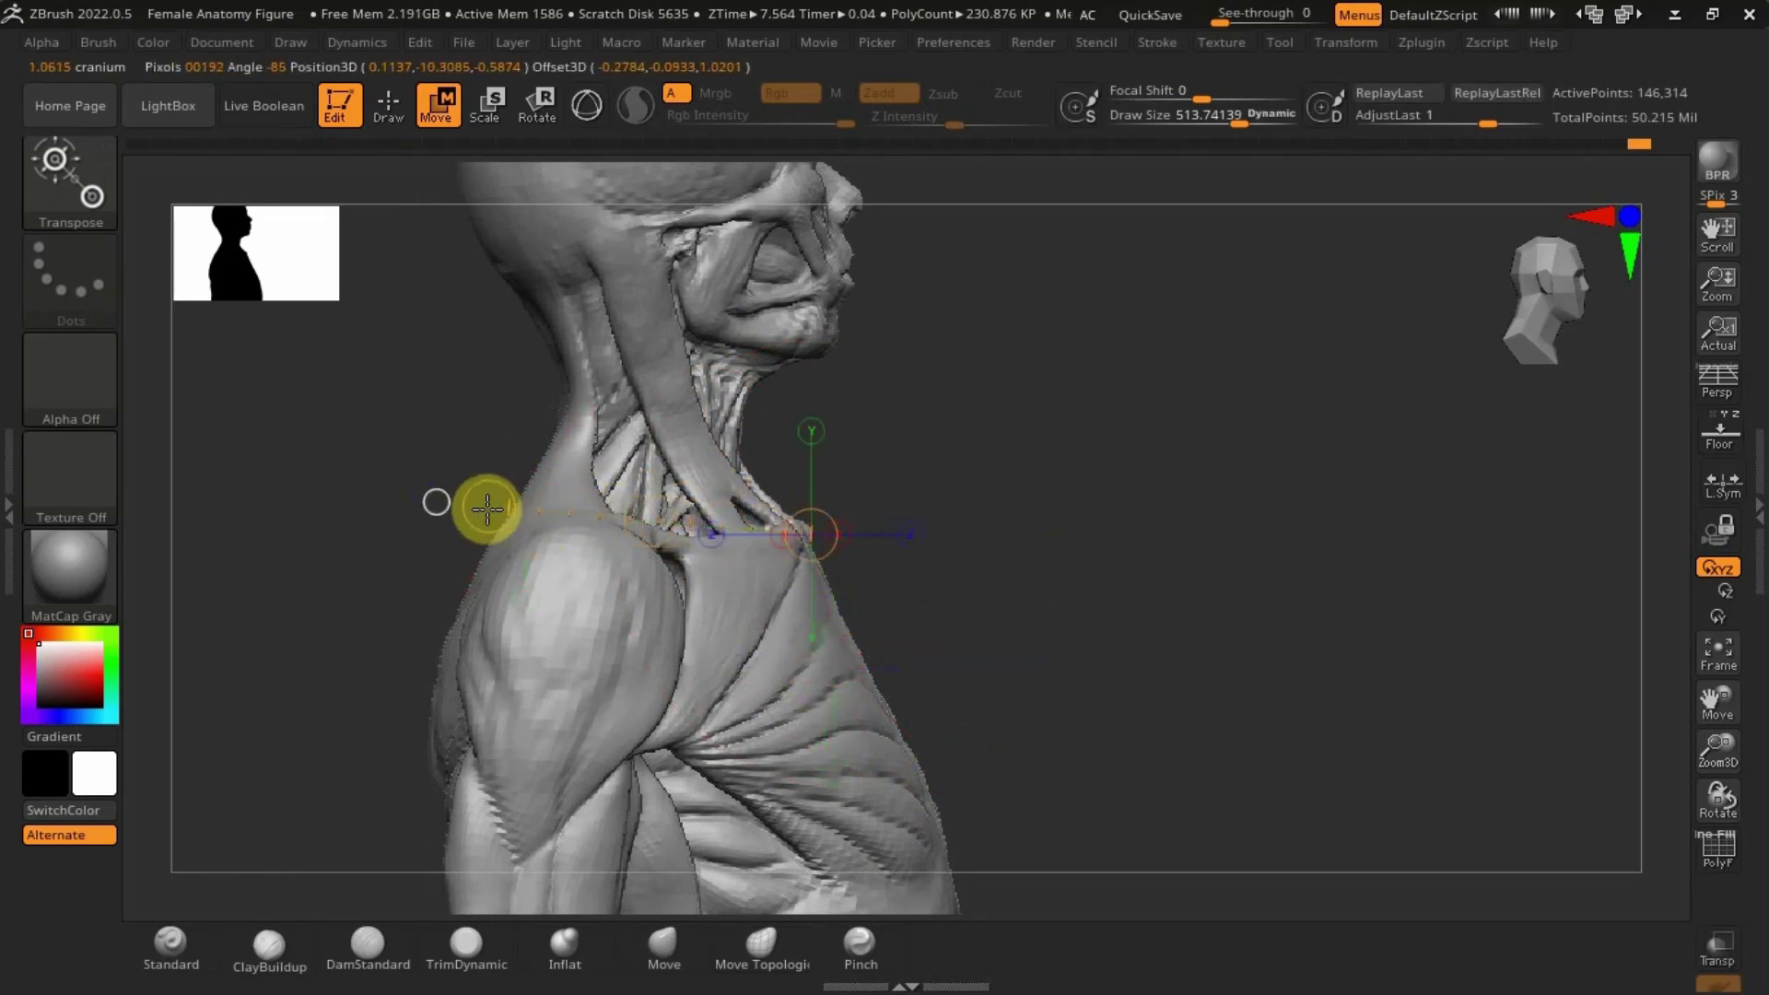
Step: Reshape the pit of the neck and the upper back around the shoulder blade with the Move Topological brush
{"action": "mouse_move", "coordinate": [876, 661]}
{"action": "left_mouse_down"}
{"action": "mouse_move", "coordinate": [561, 644]}
{"action": "mouse_move", "coordinate": [935, 611]}
{"action": "mouse_move", "coordinate": [813, 691]}
{"action": "mouse_move", "coordinate": [940, 691]}
{"action": "left_mouse_up"}
{"action": "key", "text": "q"}
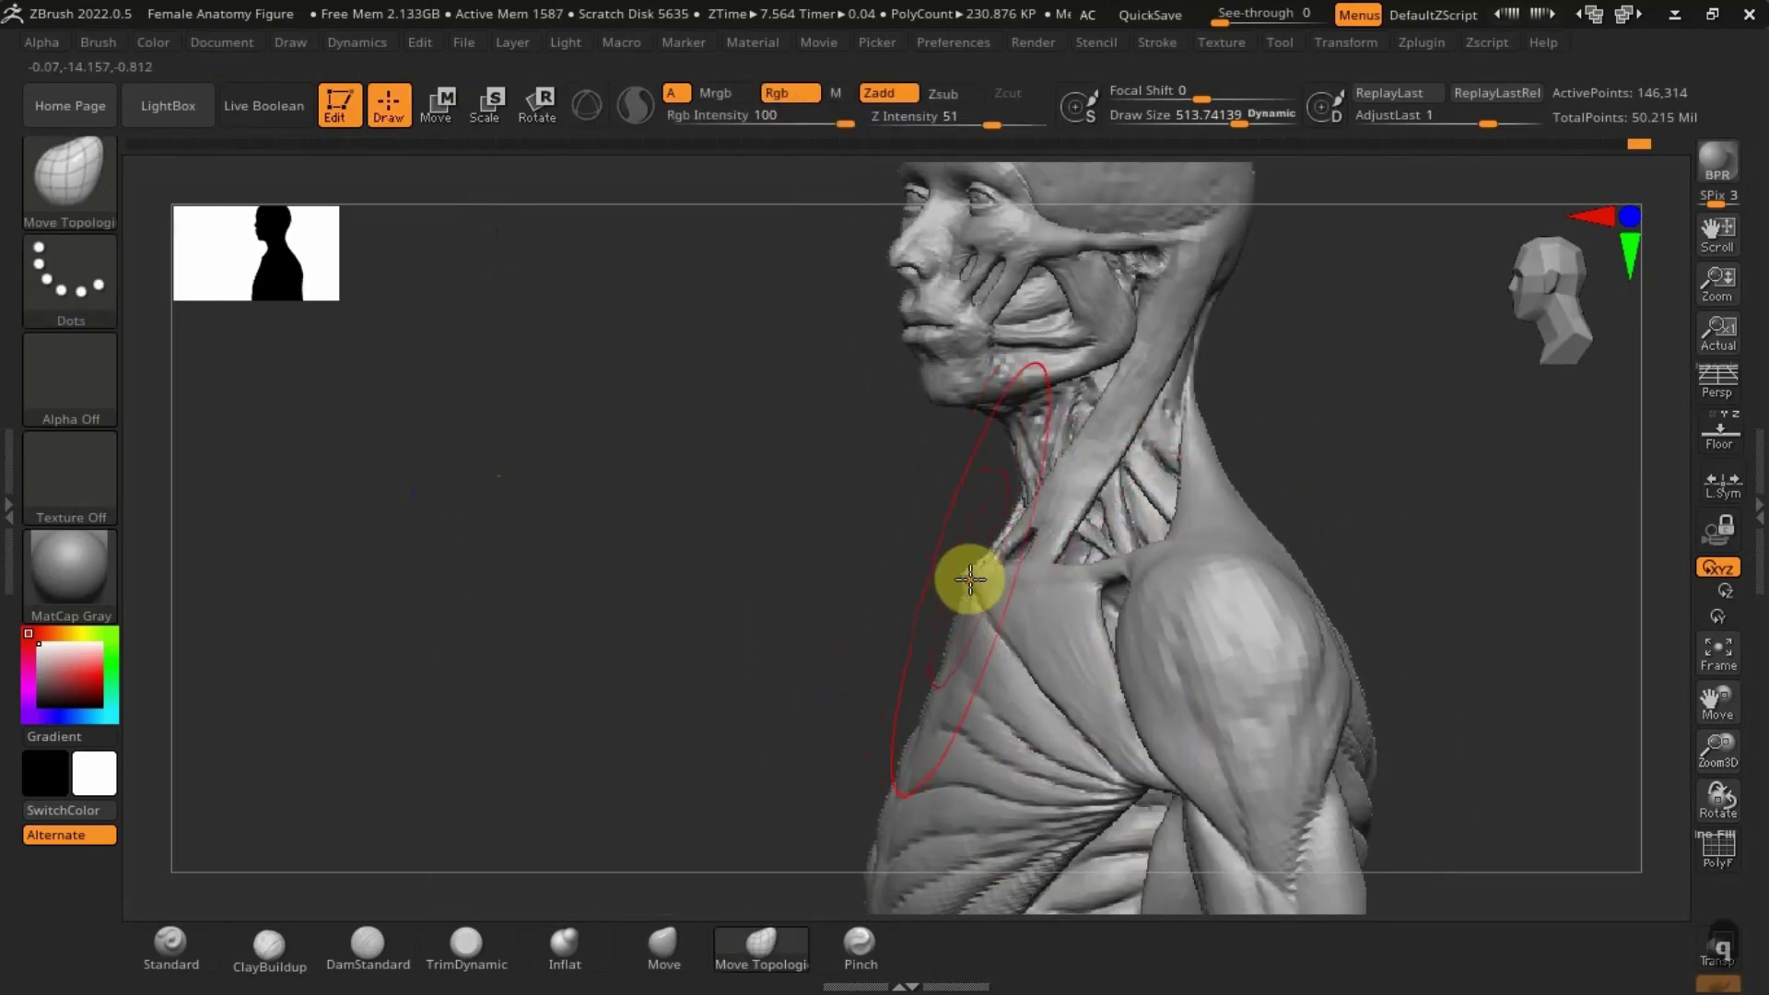
{"action": "left_click_drag", "start_coordinate": [971, 580], "coordinate": [1006, 595]}
{"action": "right_click_drag", "start_coordinate": [1070, 560], "coordinate": [1045, 572]}
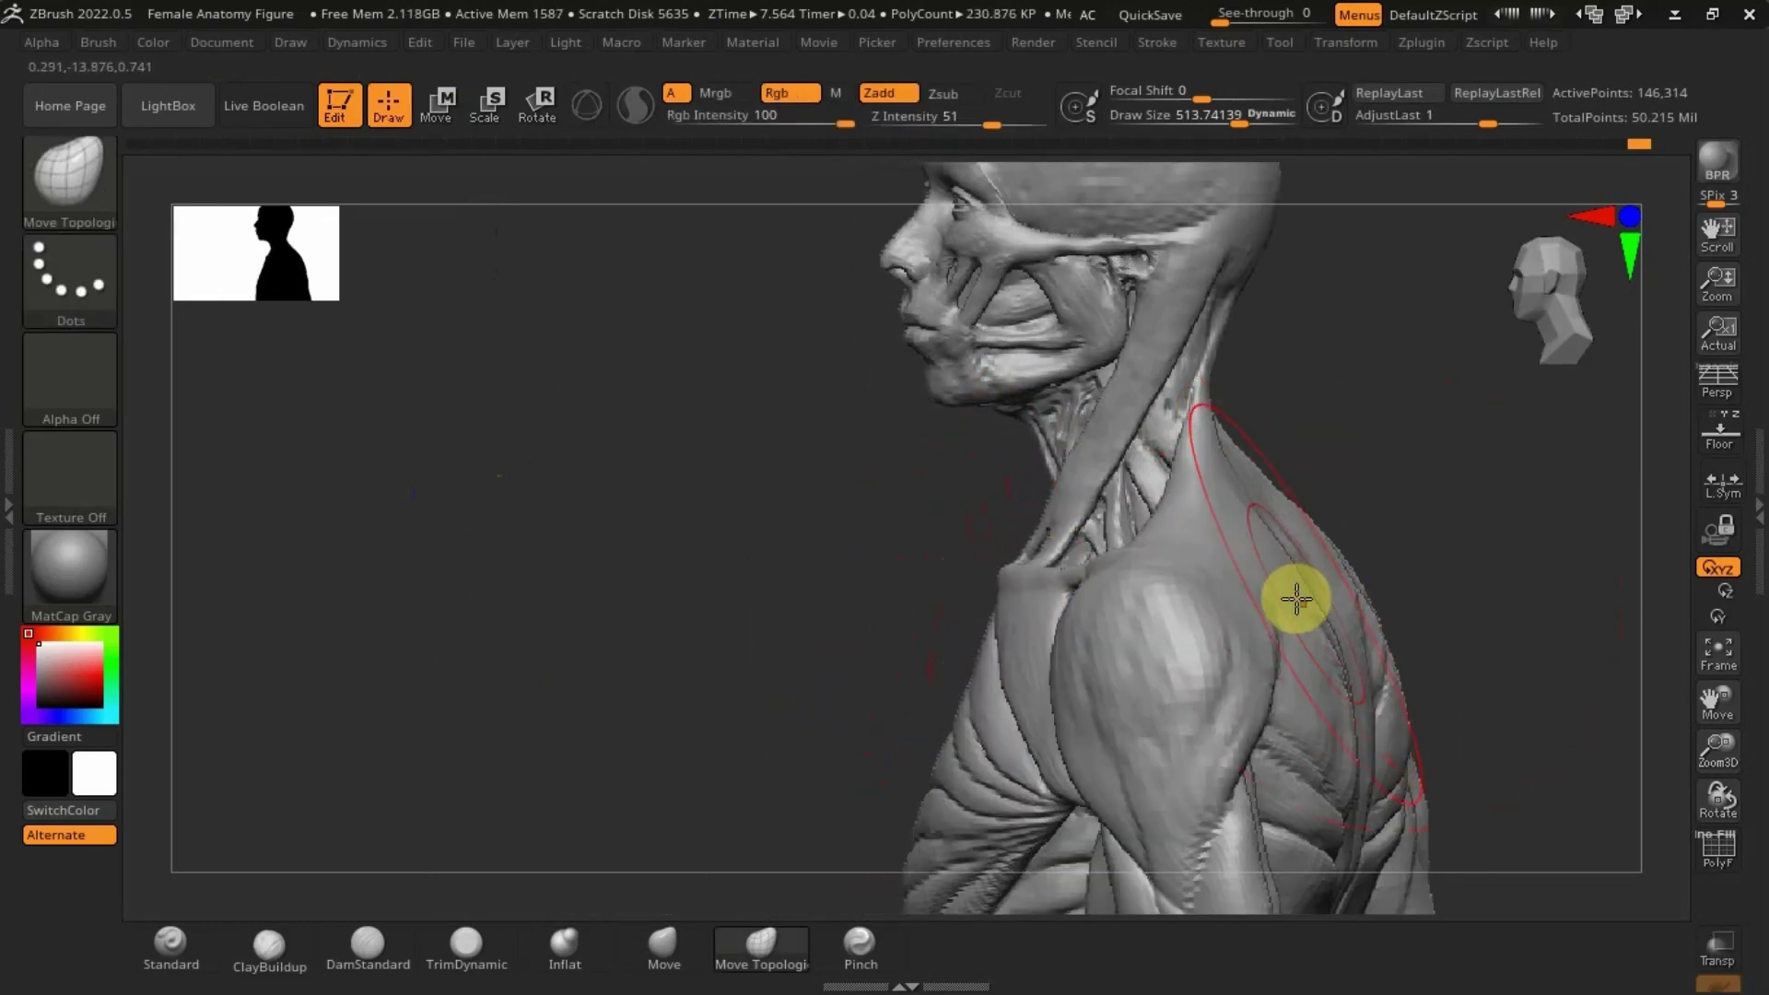
{"action": "right_click_drag", "start_coordinate": [1296, 599], "coordinate": [1310, 597]}
{"action": "right_click_drag", "start_coordinate": [1306, 530], "coordinate": [1315, 548]}
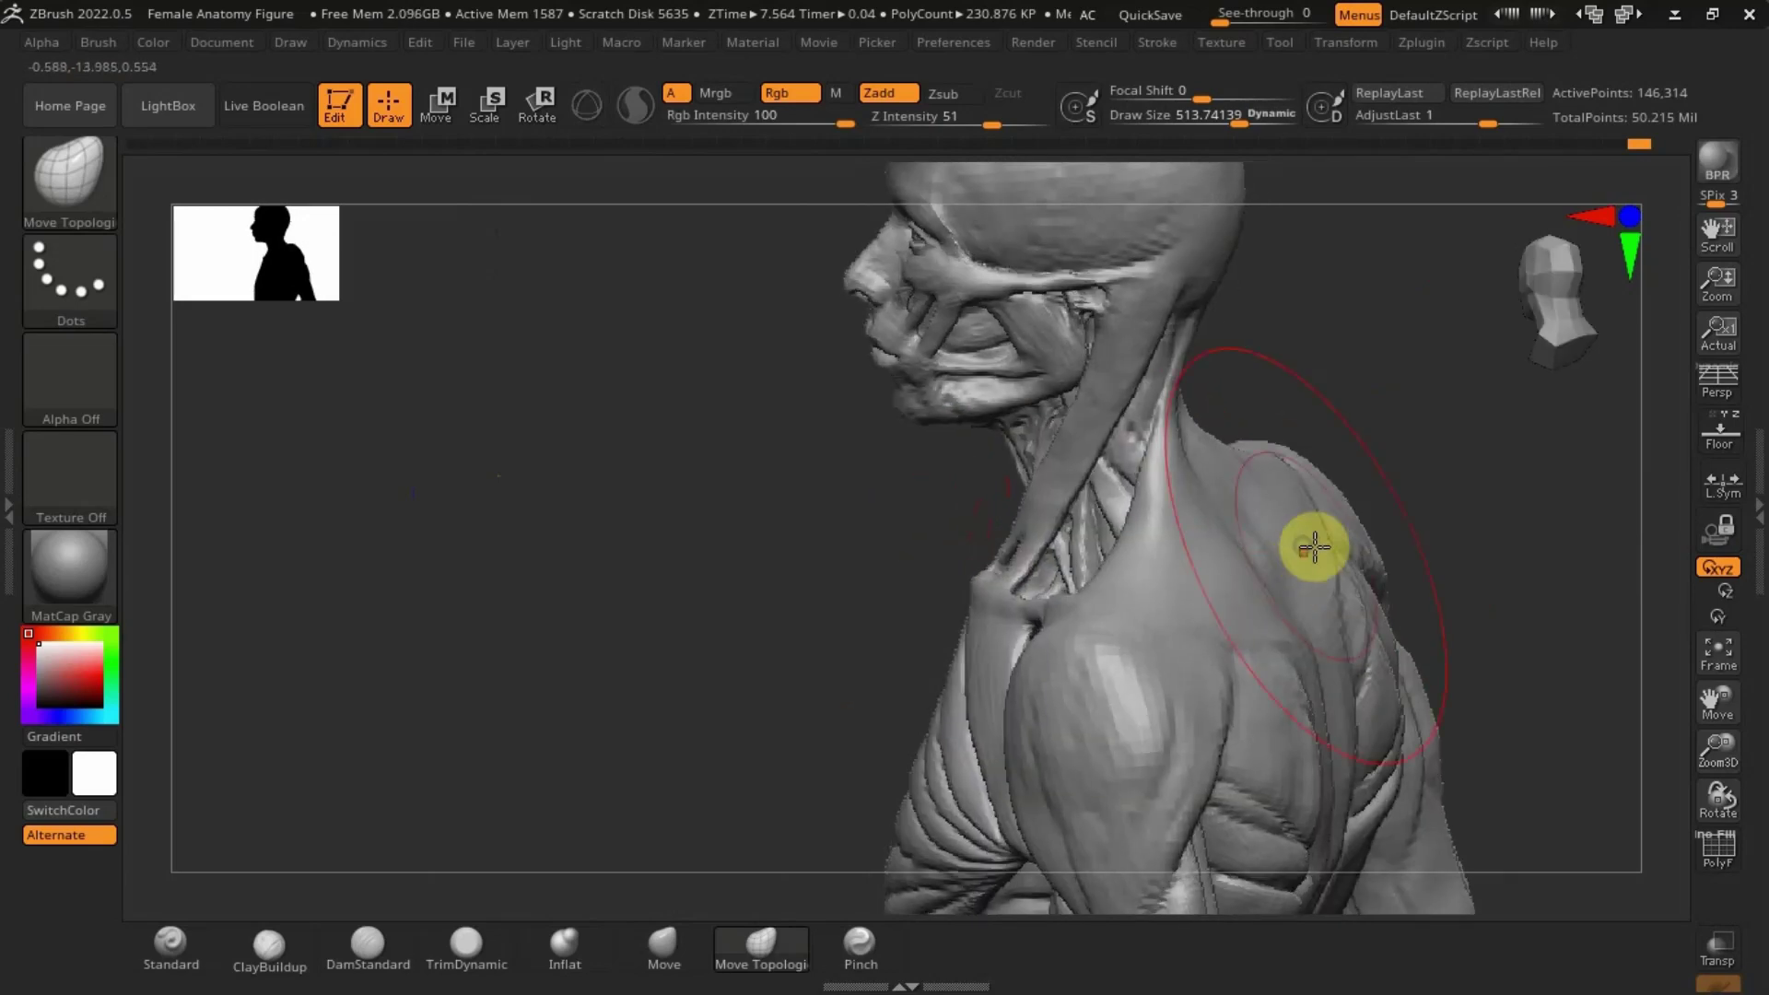
{"action": "left_click_drag", "start_coordinate": [1297, 541], "coordinate": [1270, 581]}
{"action": "mouse_move", "coordinate": [1263, 632]}
{"action": "right_mouse_down"}
{"action": "mouse_move", "coordinate": [1225, 568]}
{"action": "mouse_move", "coordinate": [1197, 624]}
{"action": "mouse_move", "coordinate": [1293, 623]}
{"action": "right_mouse_up"}
{"action": "right_click_drag", "start_coordinate": [1157, 581], "coordinate": [1134, 647], "text": "alt"}
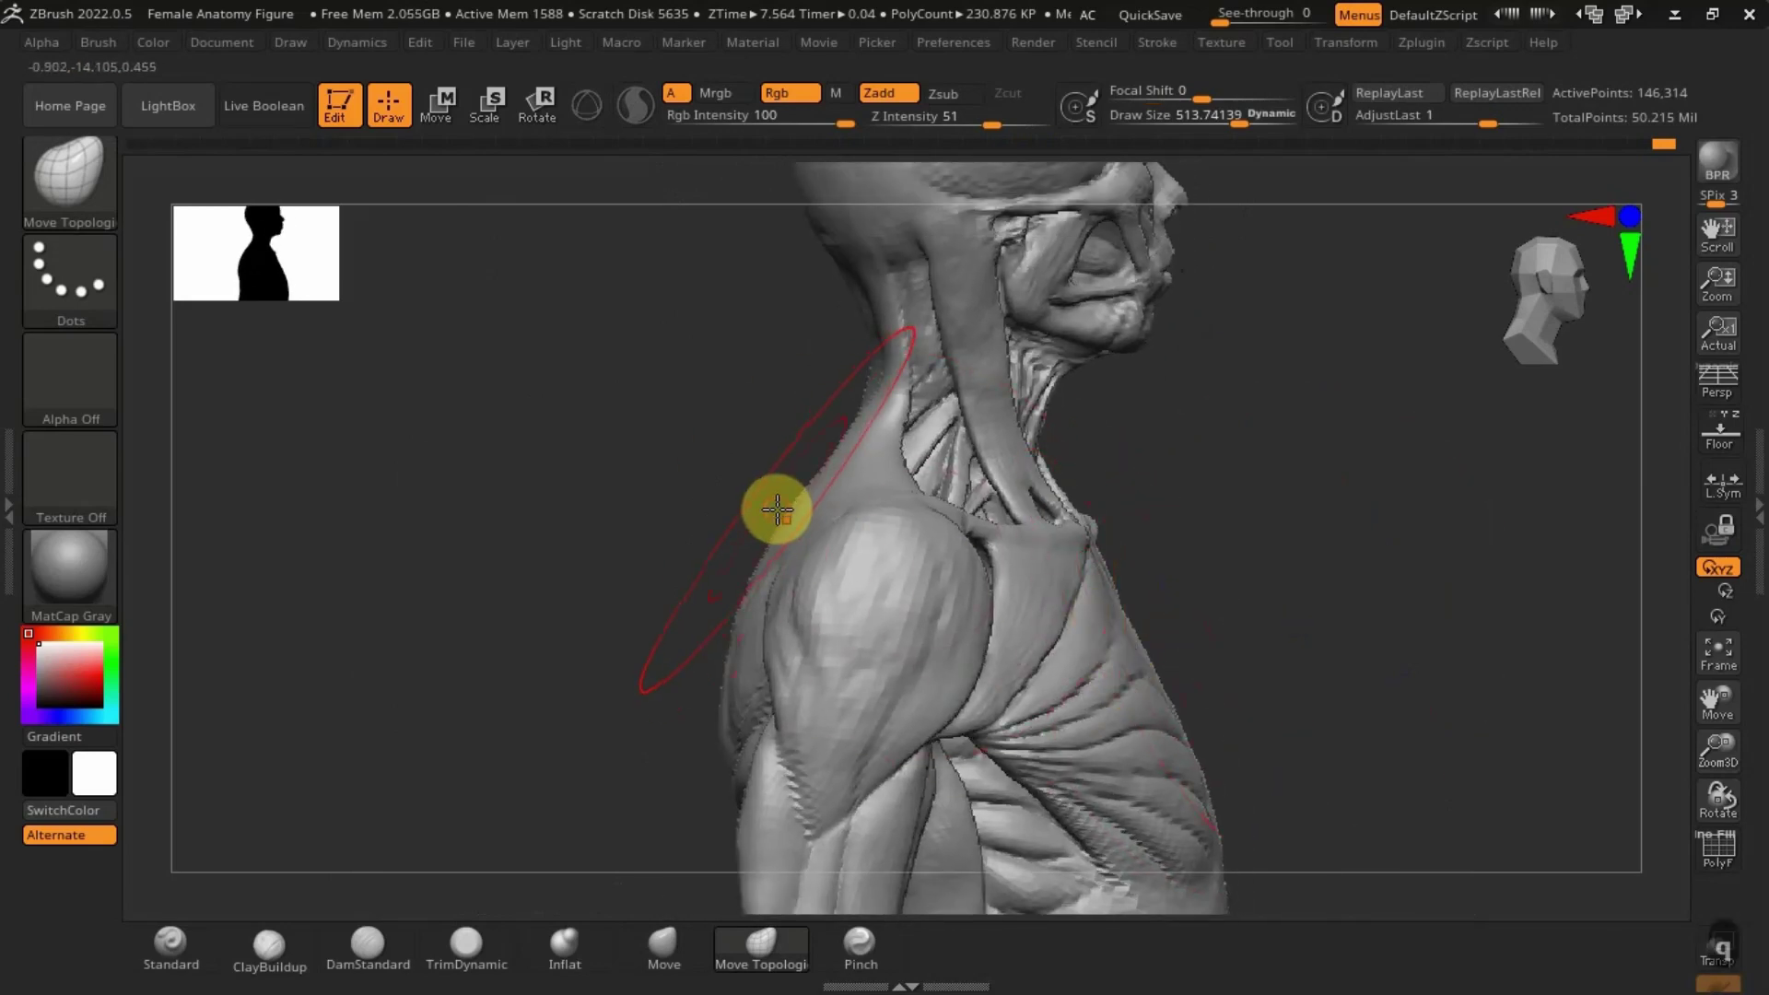
{"action": "key", "text": "w"}
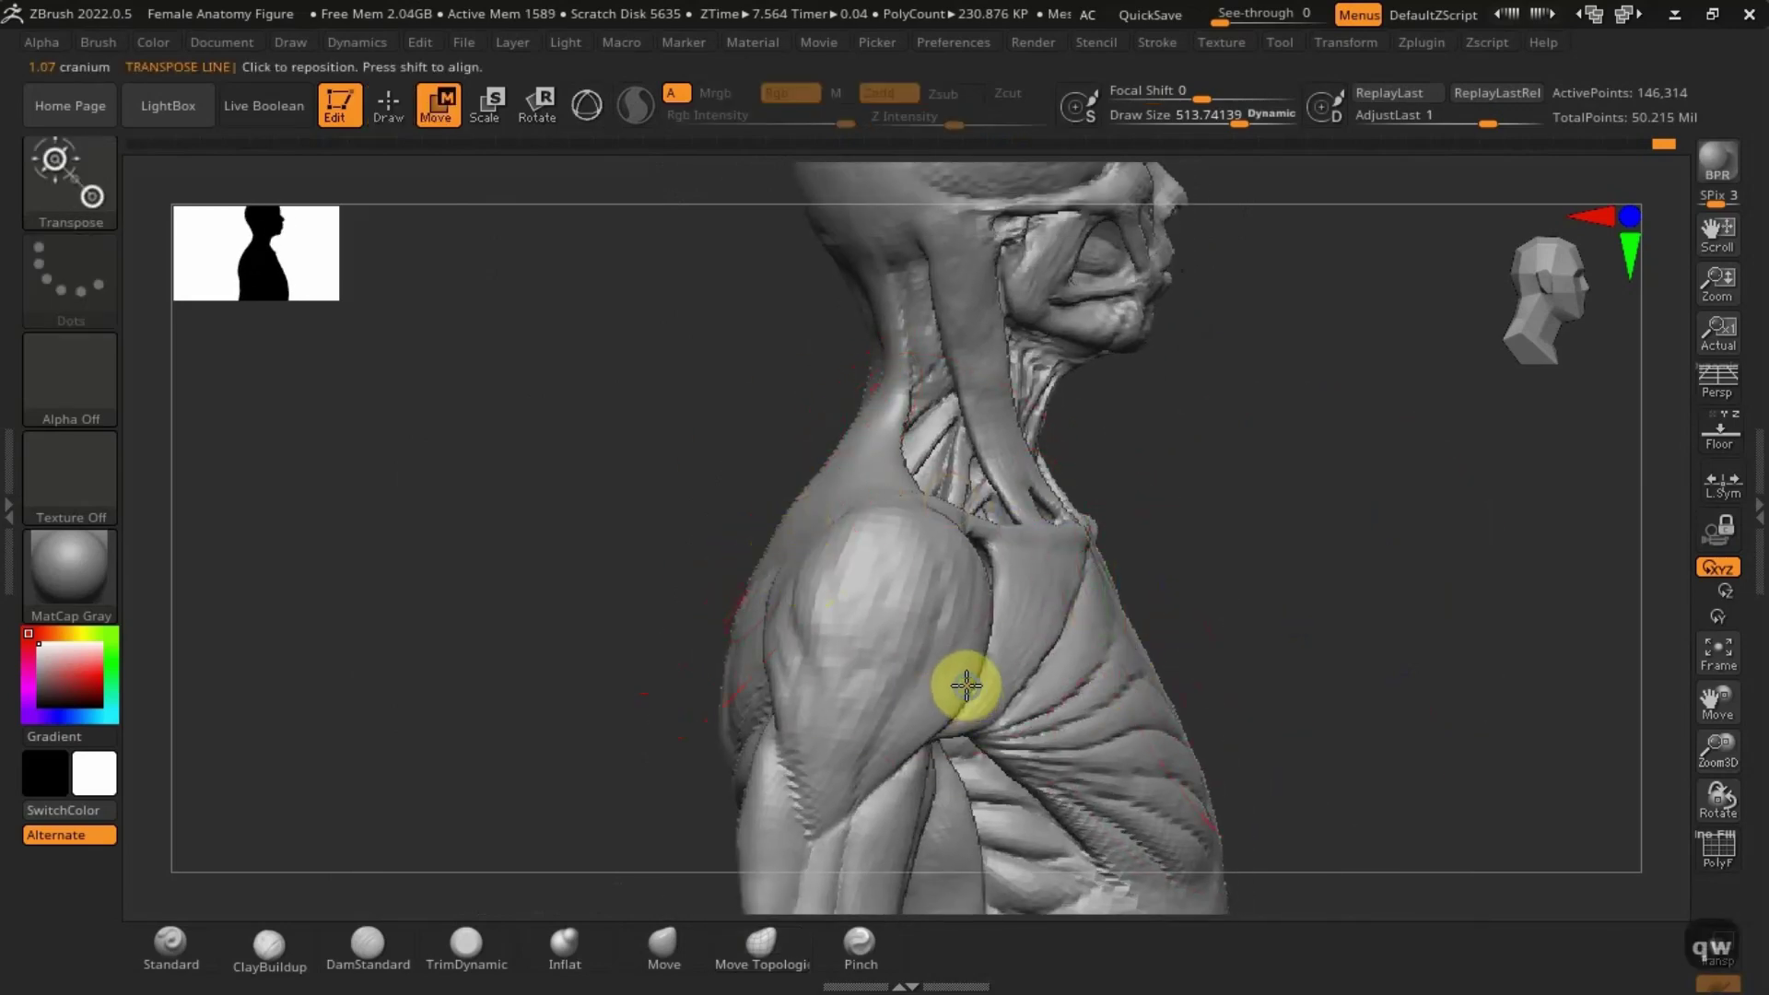
Step: Measure the sternum in front view from the pit of the neck down to its lower end with the transpose line
{"action": "right_click_drag", "start_coordinate": [966, 685], "coordinate": [1059, 632]}
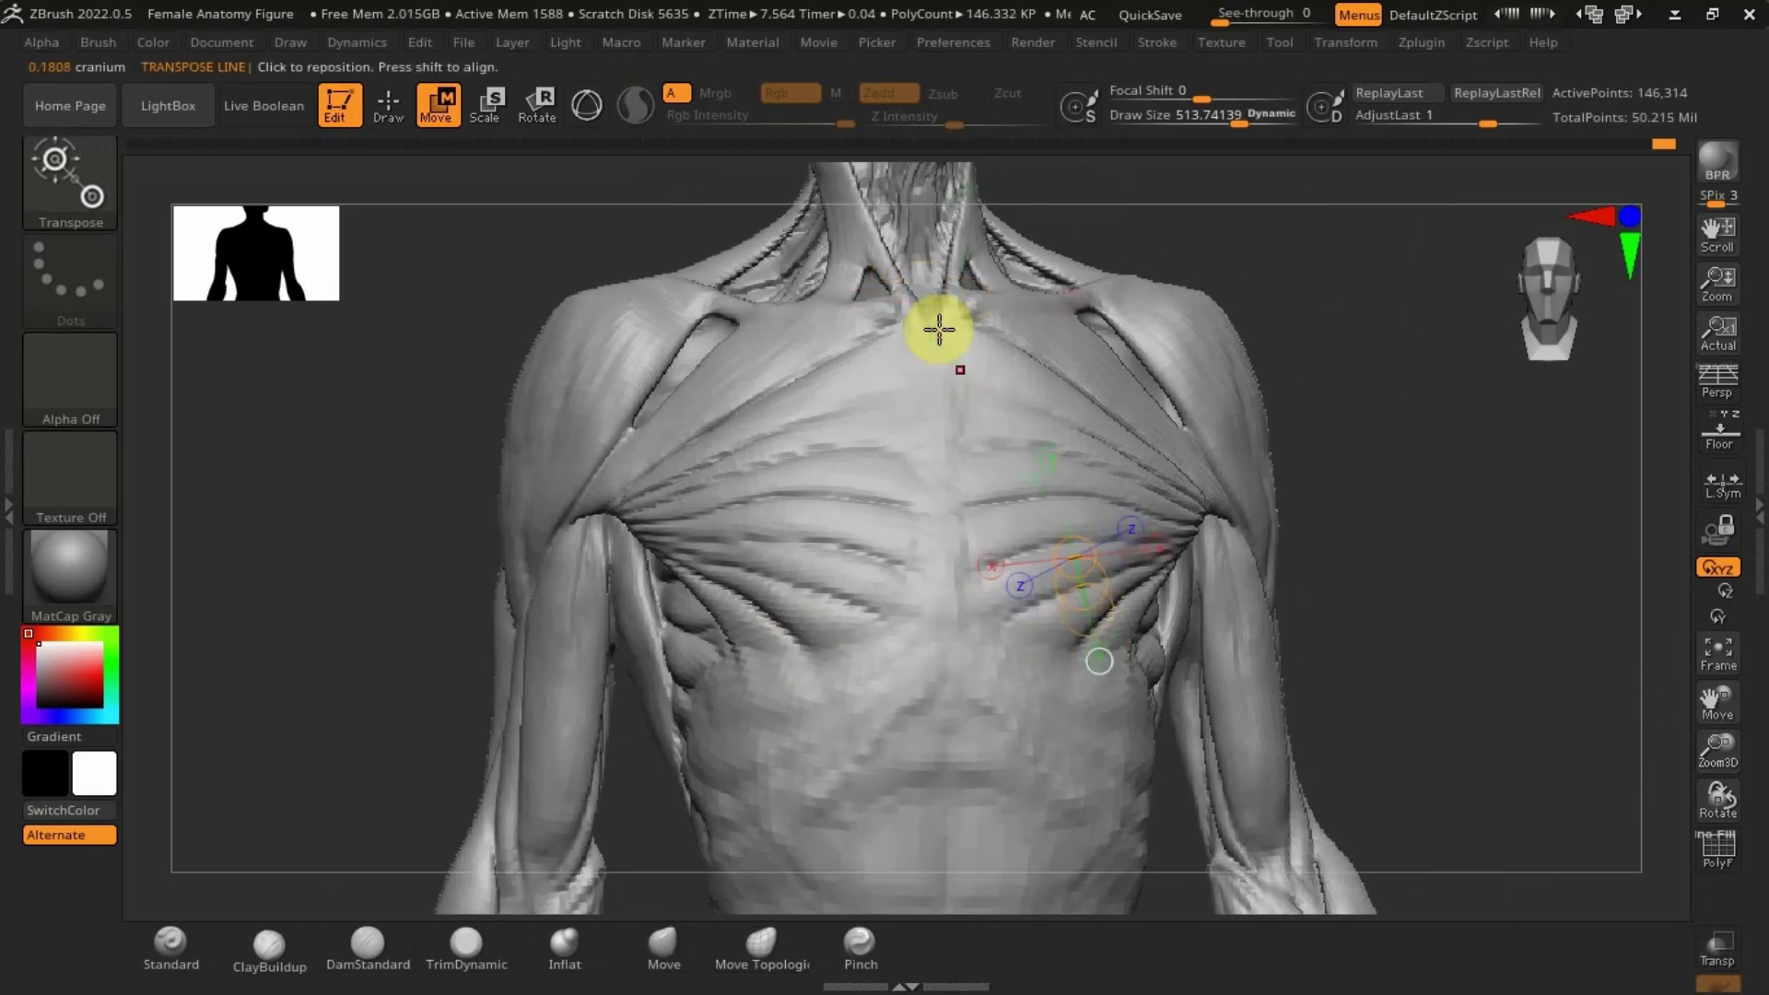
{"action": "left_click_drag", "start_coordinate": [939, 329], "coordinate": [951, 631]}
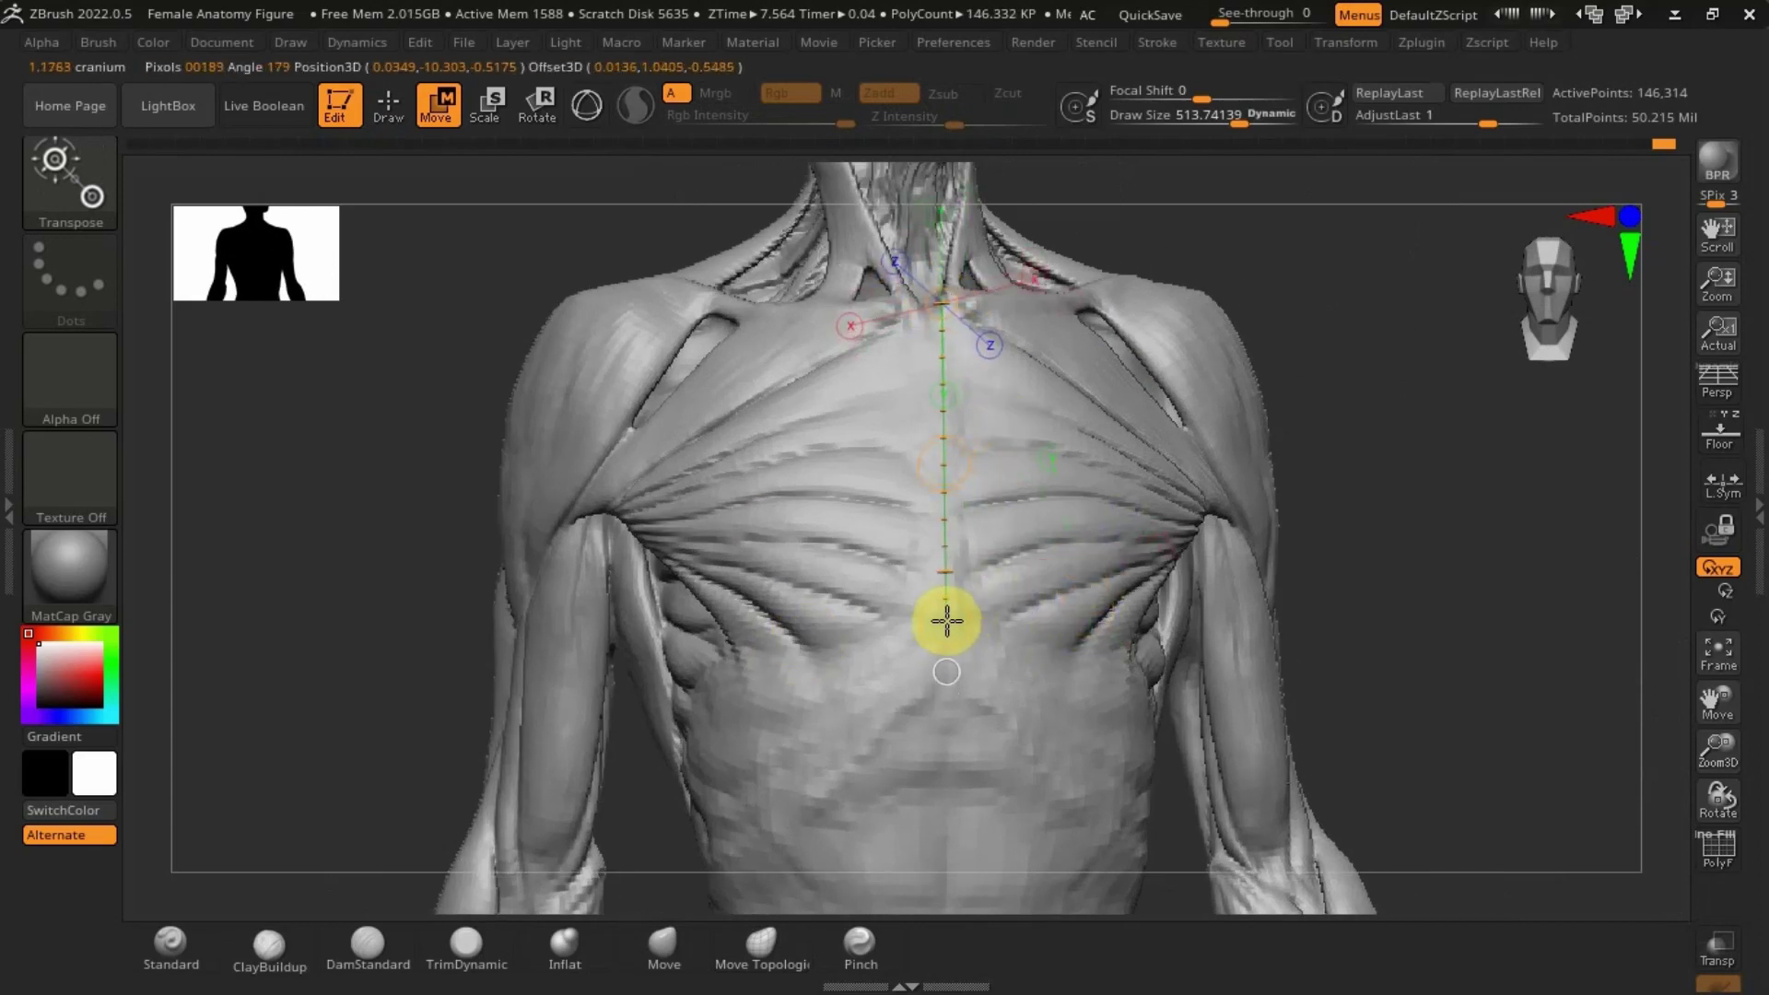
{"action": "left_click_drag", "start_coordinate": [936, 329], "coordinate": [964, 619]}
Step: Measure diagonally from the lower end of the sternum to the lower side of the rib cage with the transpose line
{"action": "right_click_drag", "start_coordinate": [1006, 699], "coordinate": [1234, 374], "text": "alt"}
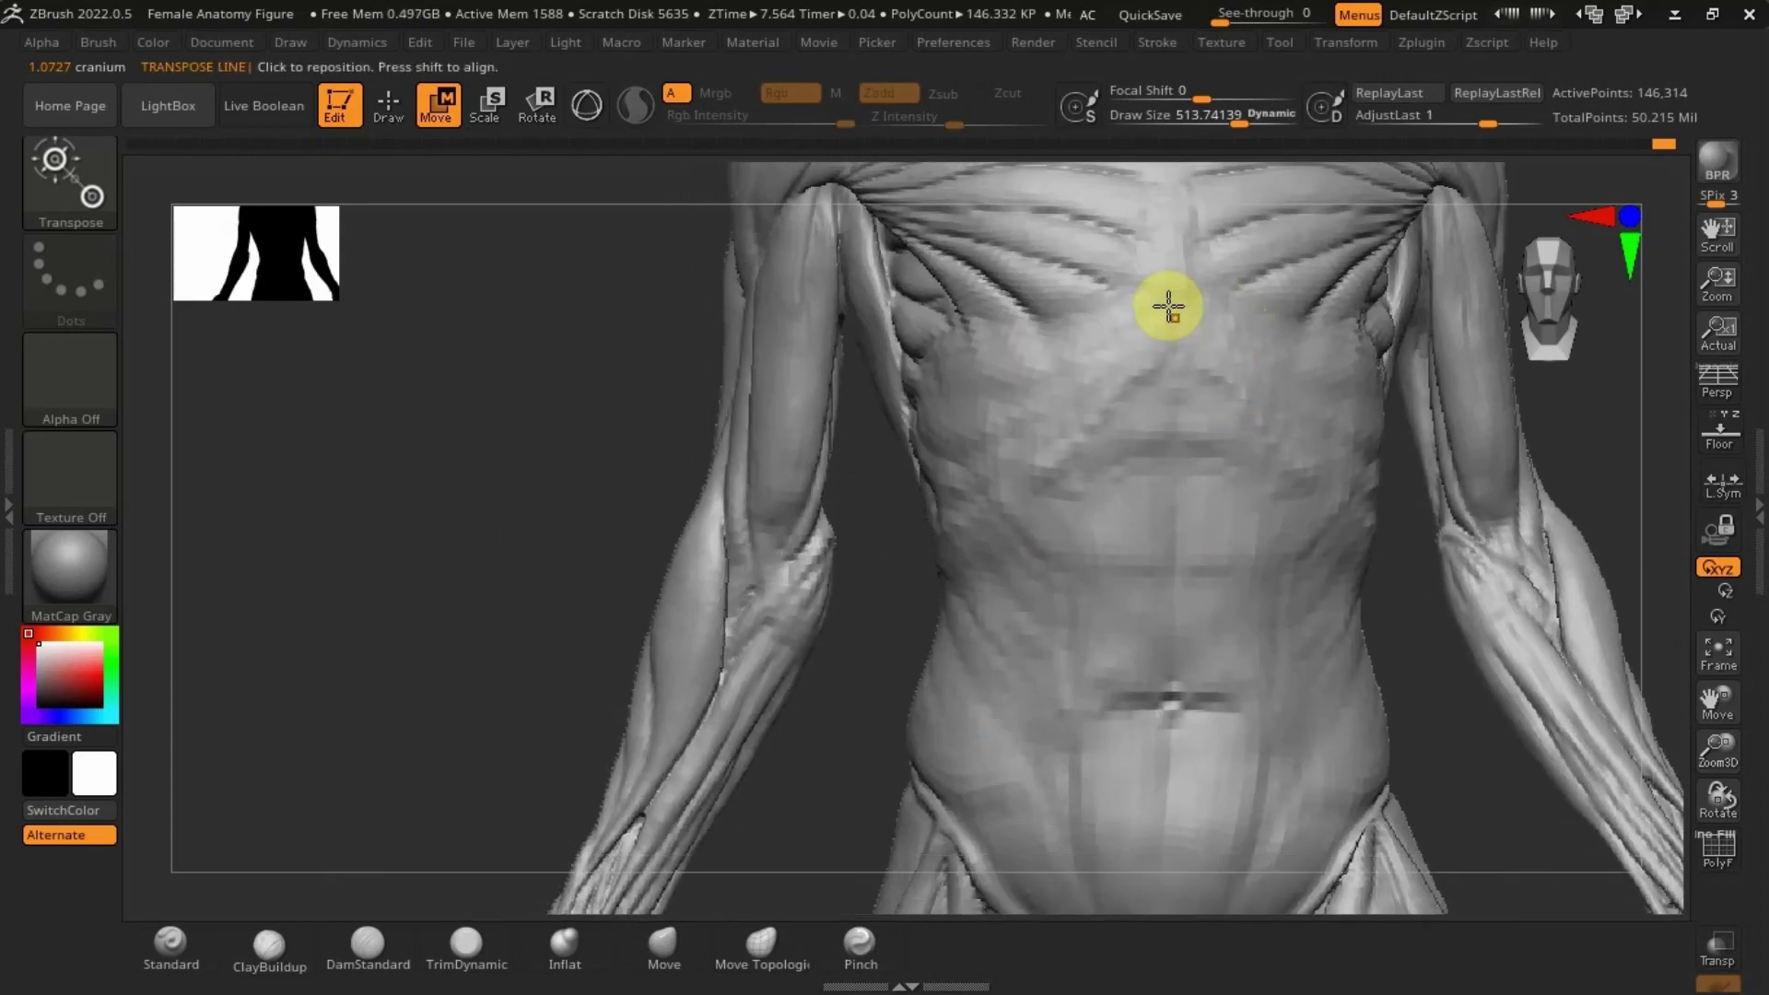
{"action": "left_click_drag", "start_coordinate": [1162, 287], "coordinate": [935, 562]}
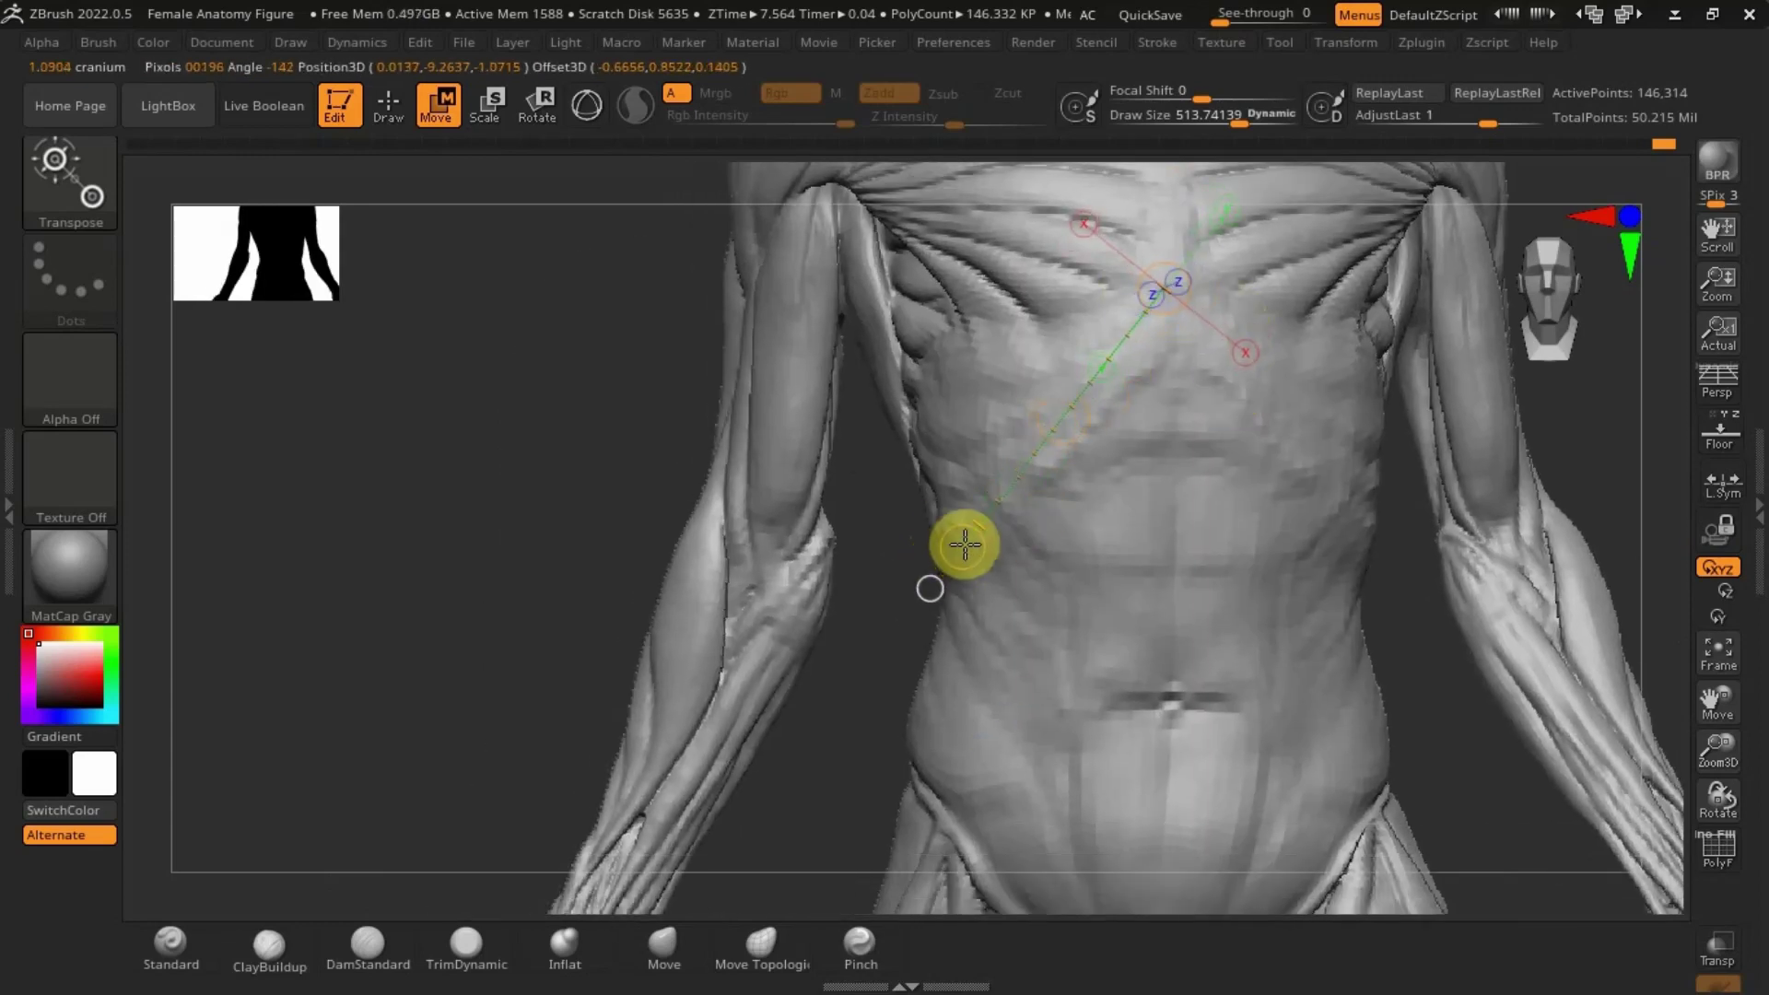
{"action": "left_click_drag", "start_coordinate": [1143, 483], "coordinate": [1184, 558]}
{"action": "left_click_drag", "start_coordinate": [1186, 303], "coordinate": [968, 517]}
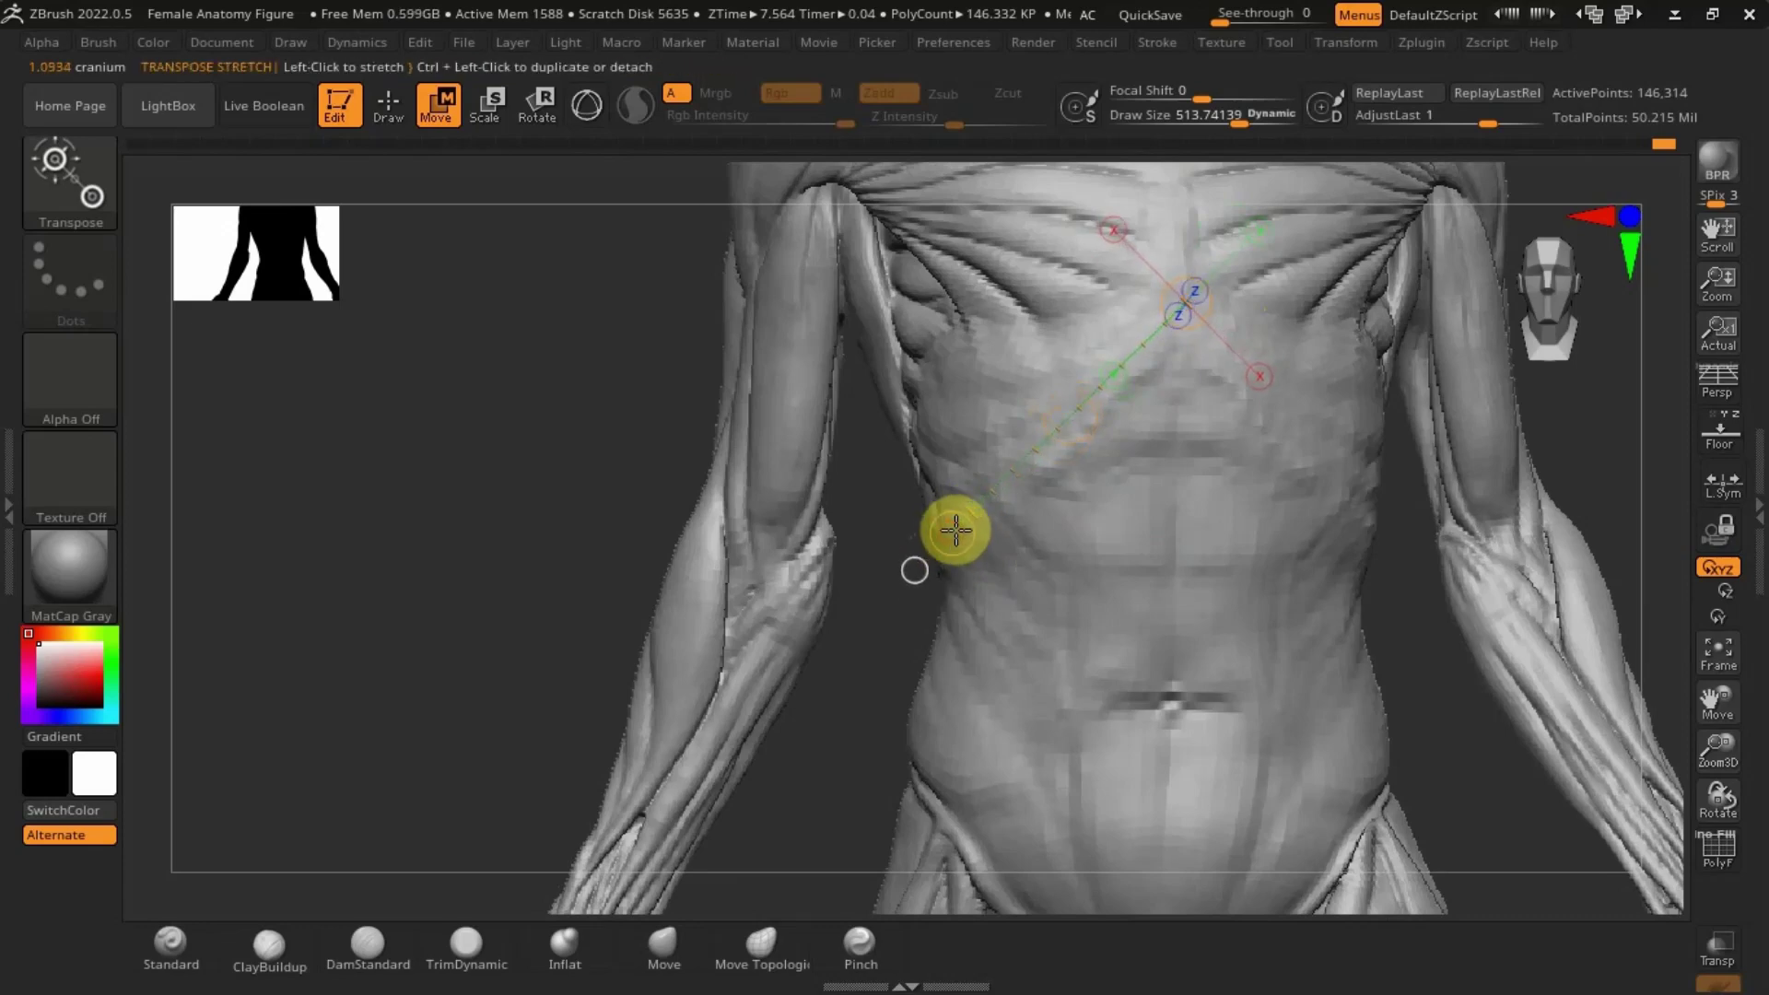
Step: Adjust the lower side of the rib cage at the waist with the Move Topological brush
{"action": "key", "text": "q"}
{"action": "right_click_drag", "start_coordinate": [976, 581], "coordinate": [1078, 576]}
{"action": "left_click_drag", "start_coordinate": [936, 576], "coordinate": [947, 551]}
{"action": "mouse_move", "coordinate": [1197, 588]}
{"action": "right_mouse_down"}
{"action": "mouse_move", "coordinate": [1108, 587]}
{"action": "mouse_move", "coordinate": [1360, 608]}
{"action": "right_mouse_up"}
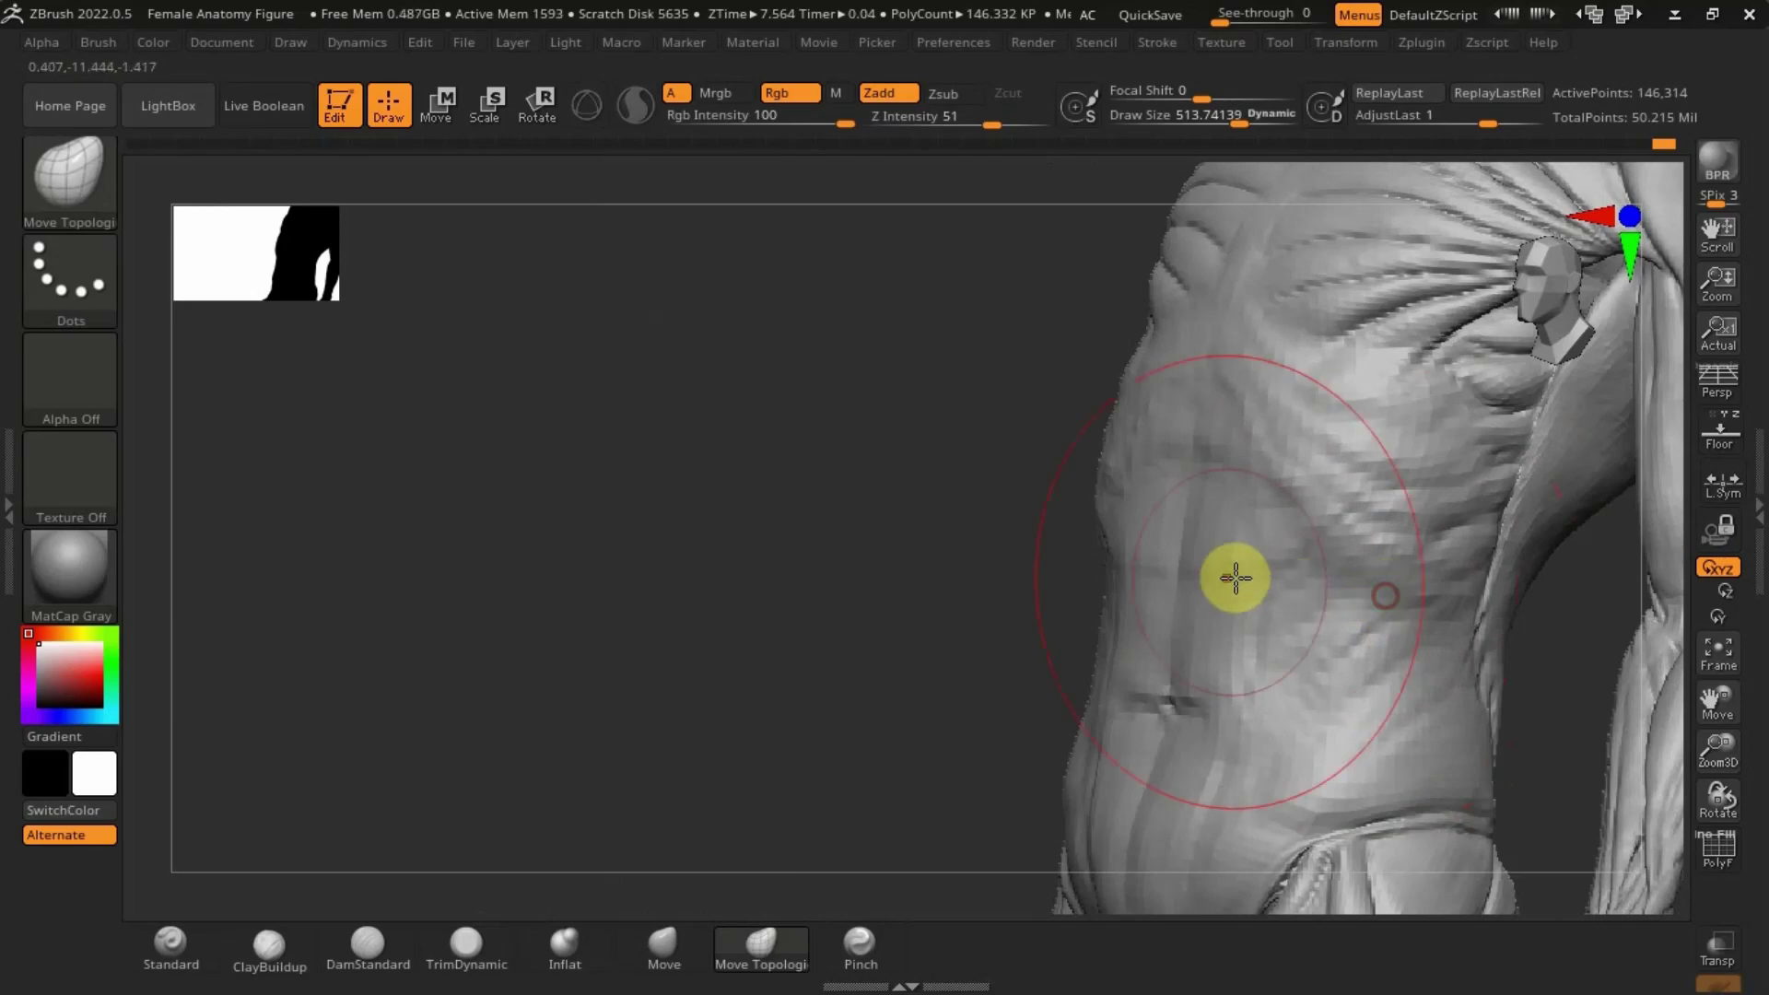
{"action": "right_click_drag", "start_coordinate": [1236, 578], "coordinate": [1139, 596]}
Step: Measure from the lower side of the rib cage down to the front point of the pelvis with the transpose line
{"action": "key", "text": "w"}
{"action": "right_click_drag", "start_coordinate": [1277, 512], "coordinate": [1338, 520]}
{"action": "right_click_drag", "start_coordinate": [1113, 627], "coordinate": [1023, 414], "text": "alt"}
{"action": "right_click_drag", "start_coordinate": [1230, 445], "coordinate": [1244, 296]}
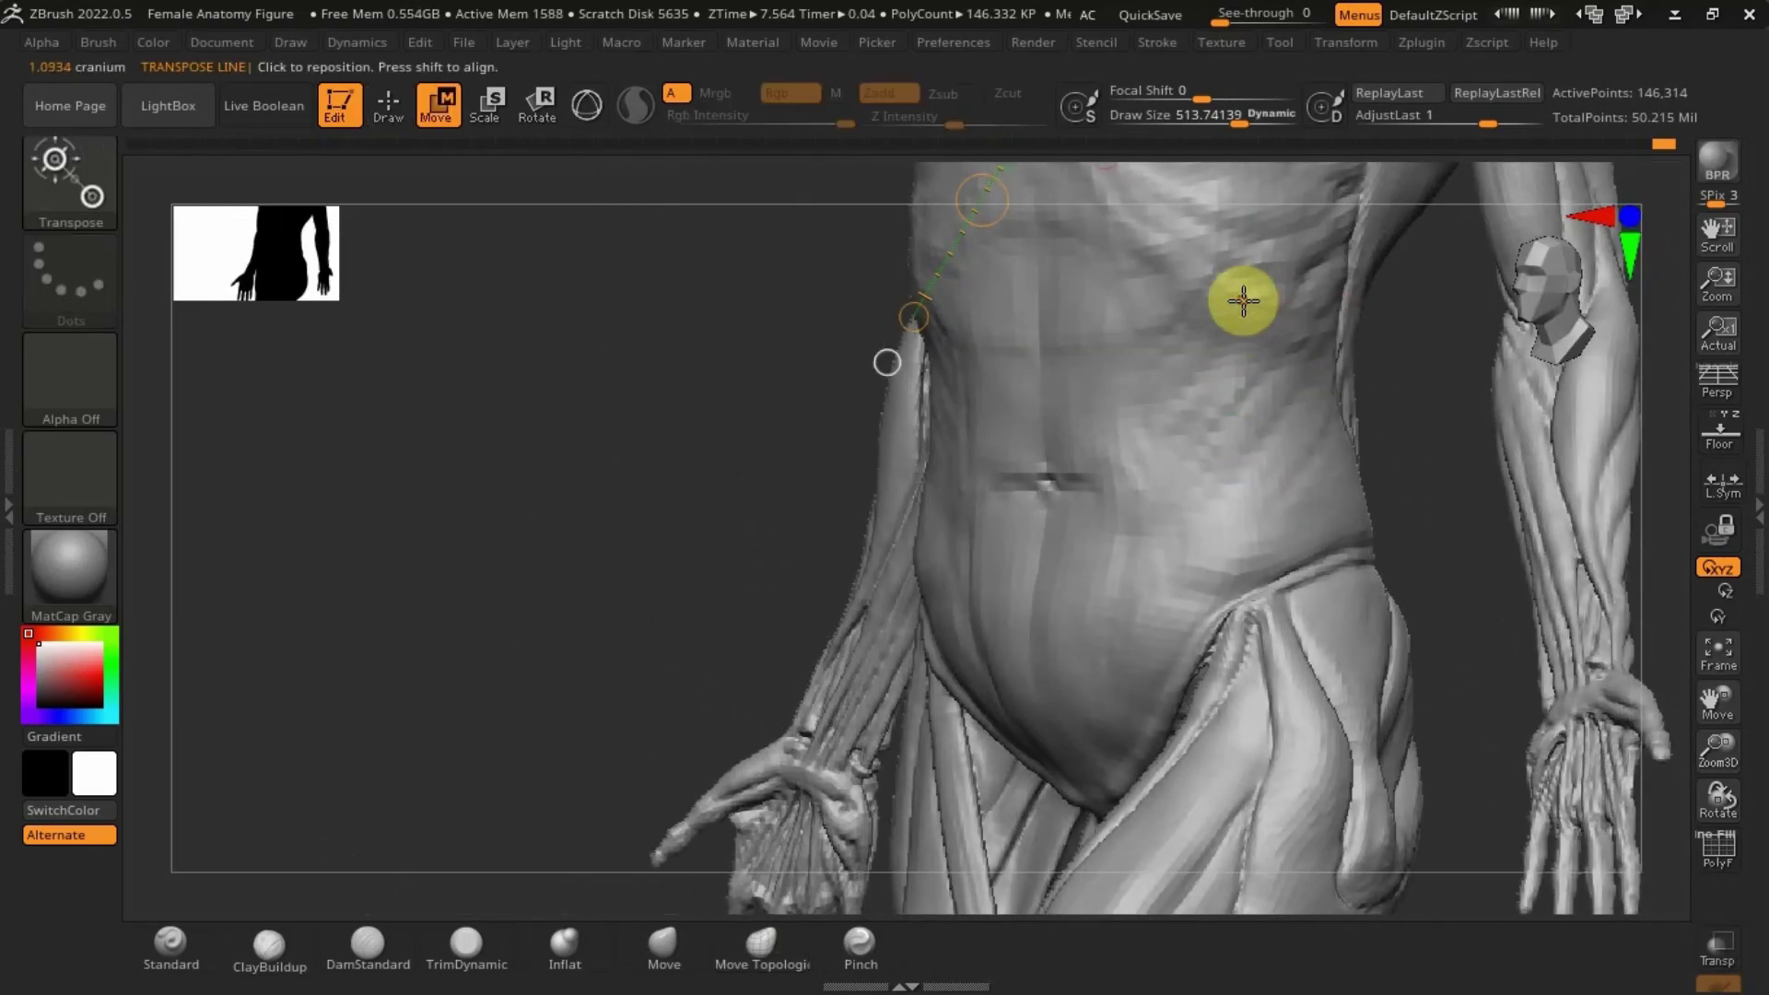
{"action": "right_click_drag", "start_coordinate": [1358, 406], "coordinate": [1330, 260]}
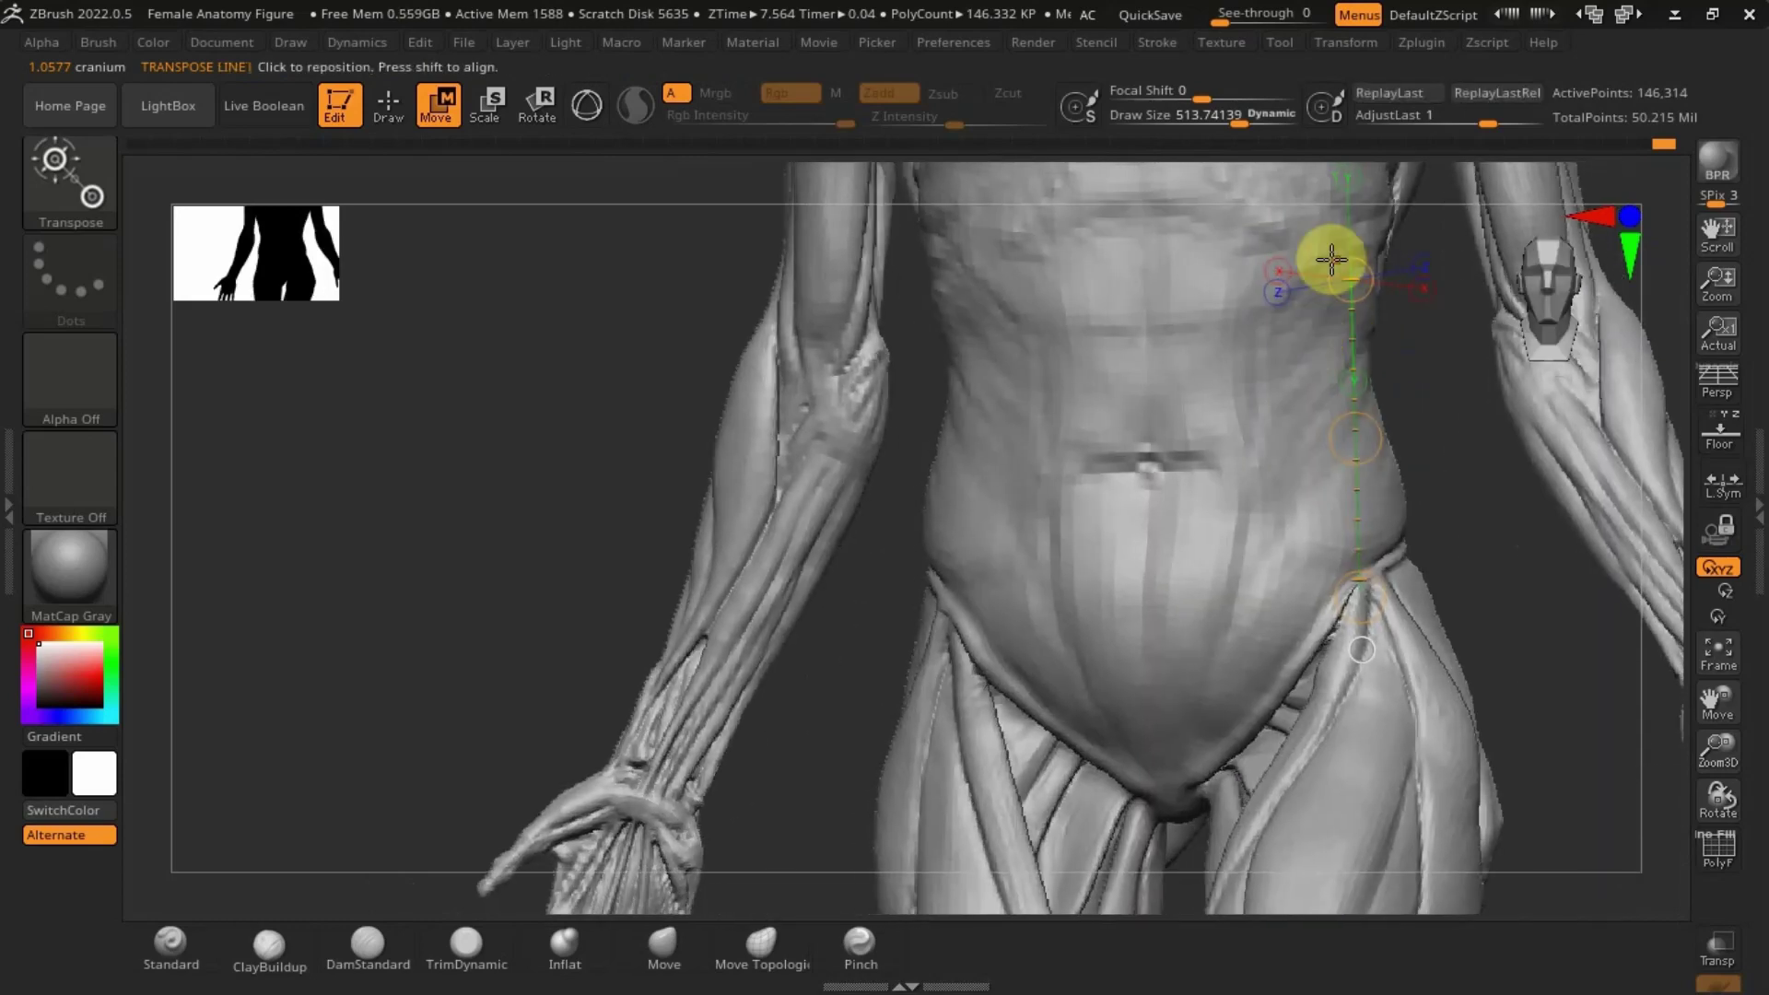
Step: Measure from the front point of the pelvis to the outer side of the hip with the transpose line
{"action": "right_click_drag", "start_coordinate": [1157, 549], "coordinate": [1015, 390], "text": "alt"}
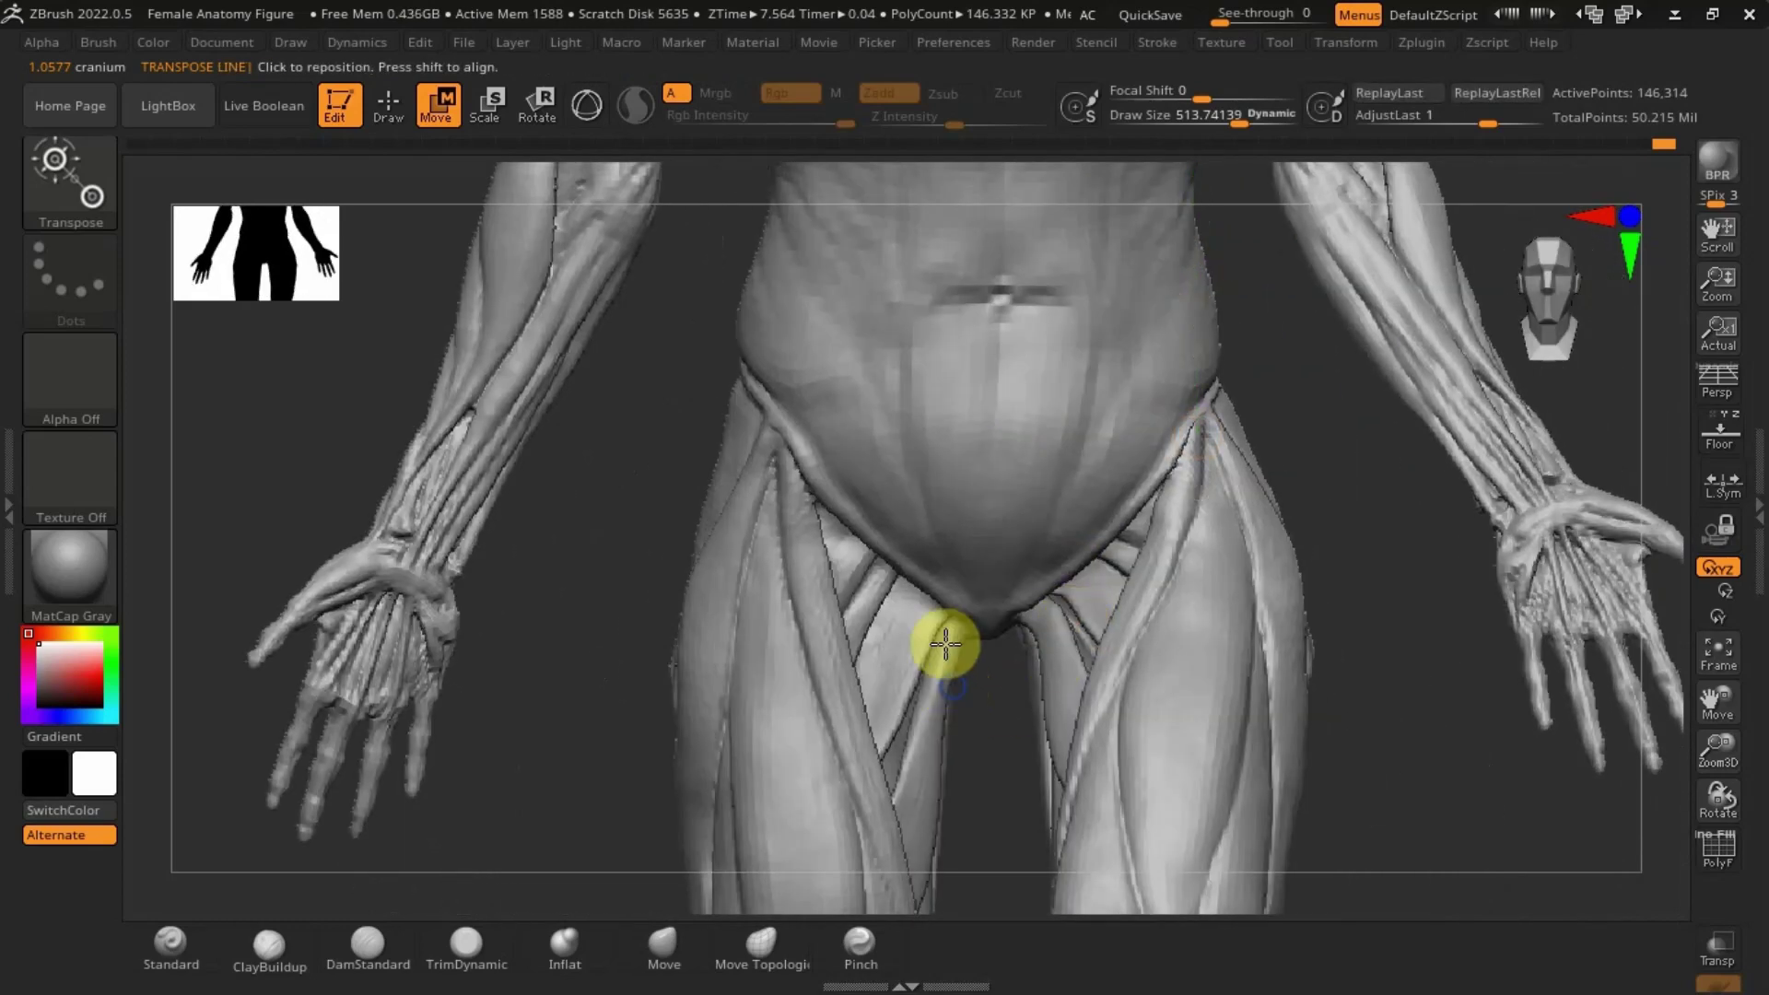
{"action": "right_click_drag", "start_coordinate": [948, 640], "coordinate": [993, 584]}
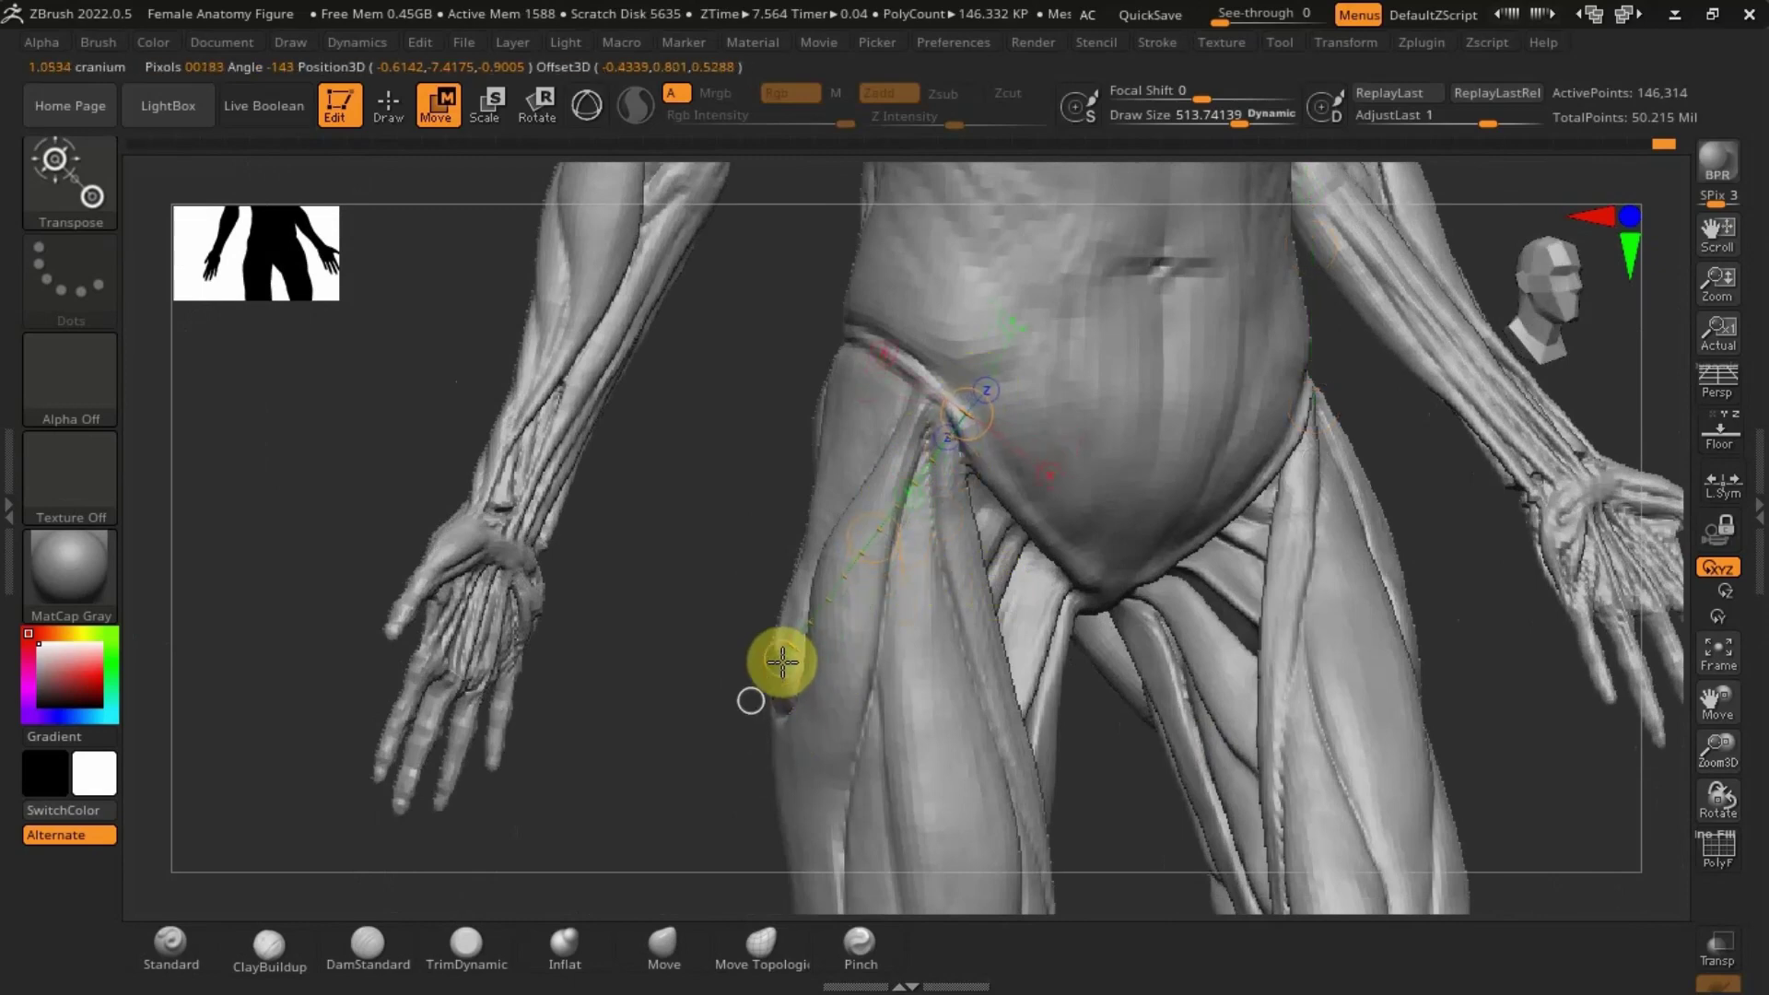
{"action": "right_click_drag", "start_coordinate": [952, 446], "coordinate": [952, 308]}
Step: Measure the outer thigh in two consecutive segments from the hip down toward the knee with the transpose line
{"action": "left_click_drag", "start_coordinate": [951, 308], "coordinate": [1013, 680]}
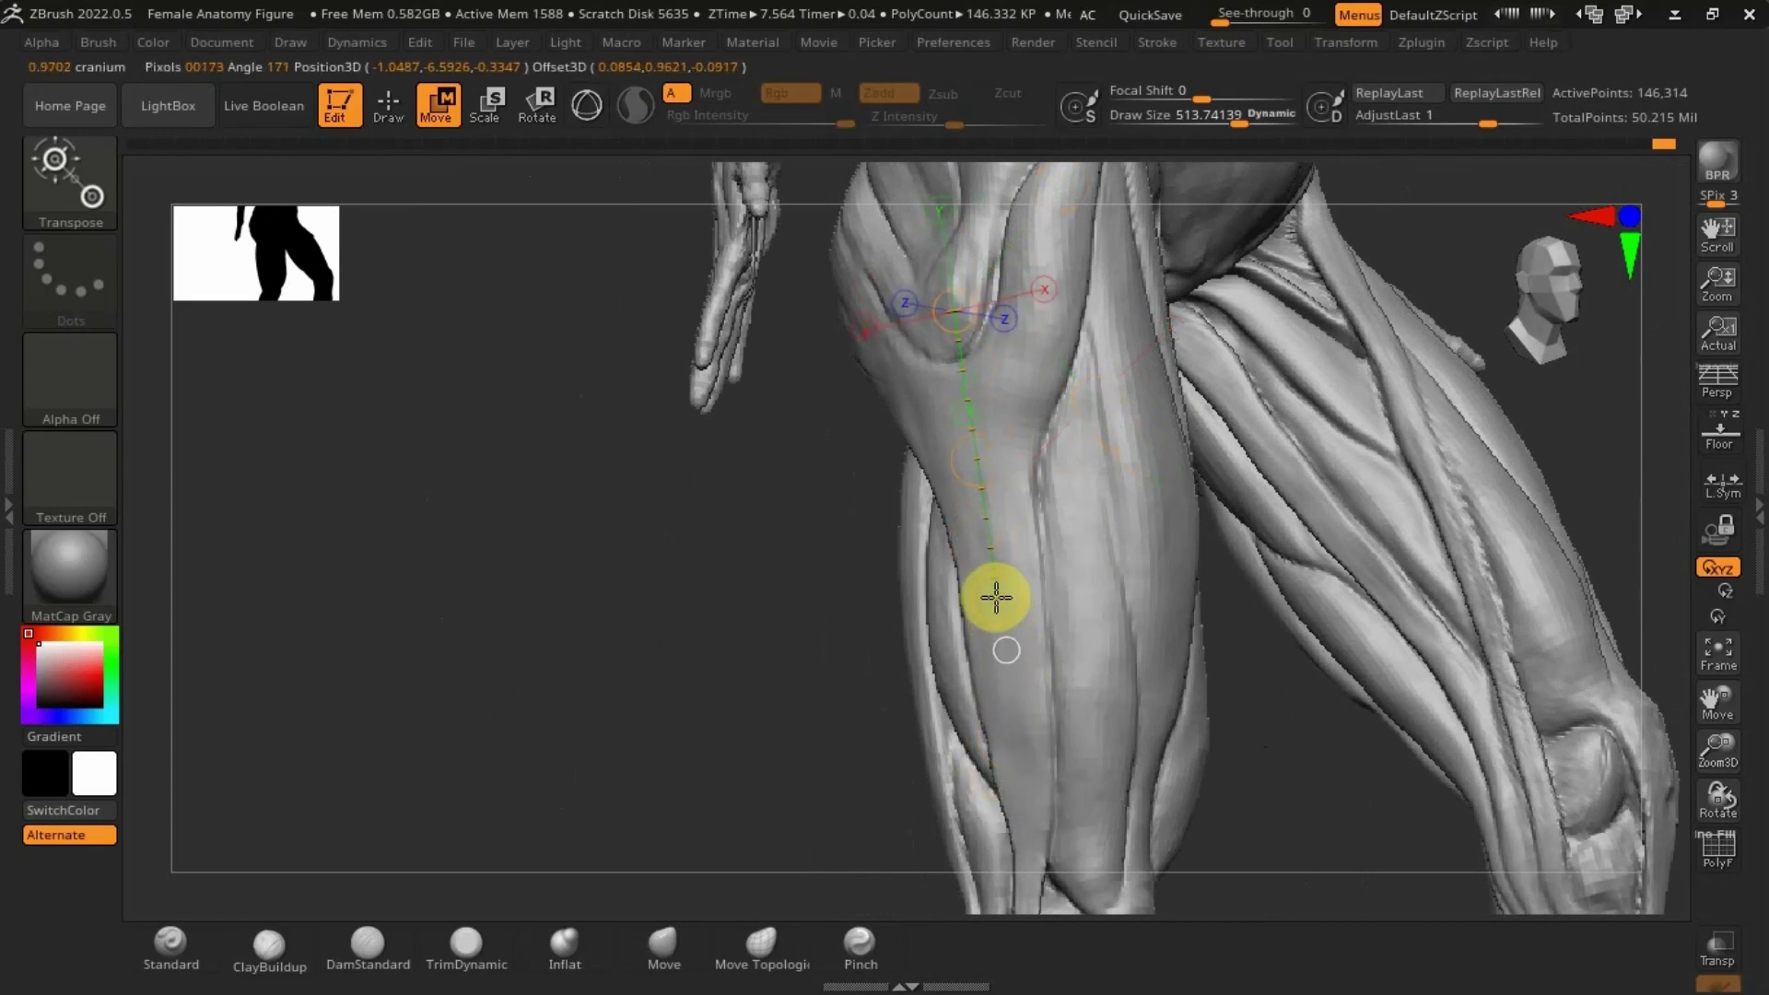
{"action": "mouse_move", "coordinate": [996, 598]}
{"action": "right_mouse_down"}
{"action": "mouse_move", "coordinate": [1002, 533]}
{"action": "mouse_move", "coordinate": [971, 478]}
{"action": "right_mouse_up"}
{"action": "mouse_move", "coordinate": [972, 477]}
{"action": "left_mouse_down"}
{"action": "mouse_move", "coordinate": [971, 802]}
{"action": "mouse_move", "coordinate": [944, 800]}
{"action": "left_mouse_up"}
Step: Measure the upper part of the lower leg from the knee down the calf with the transpose line
{"action": "right_click_drag", "start_coordinate": [940, 810], "coordinate": [1090, 468]}
{"action": "right_click_drag", "start_coordinate": [1108, 705], "coordinate": [1213, 343], "text": "alt"}
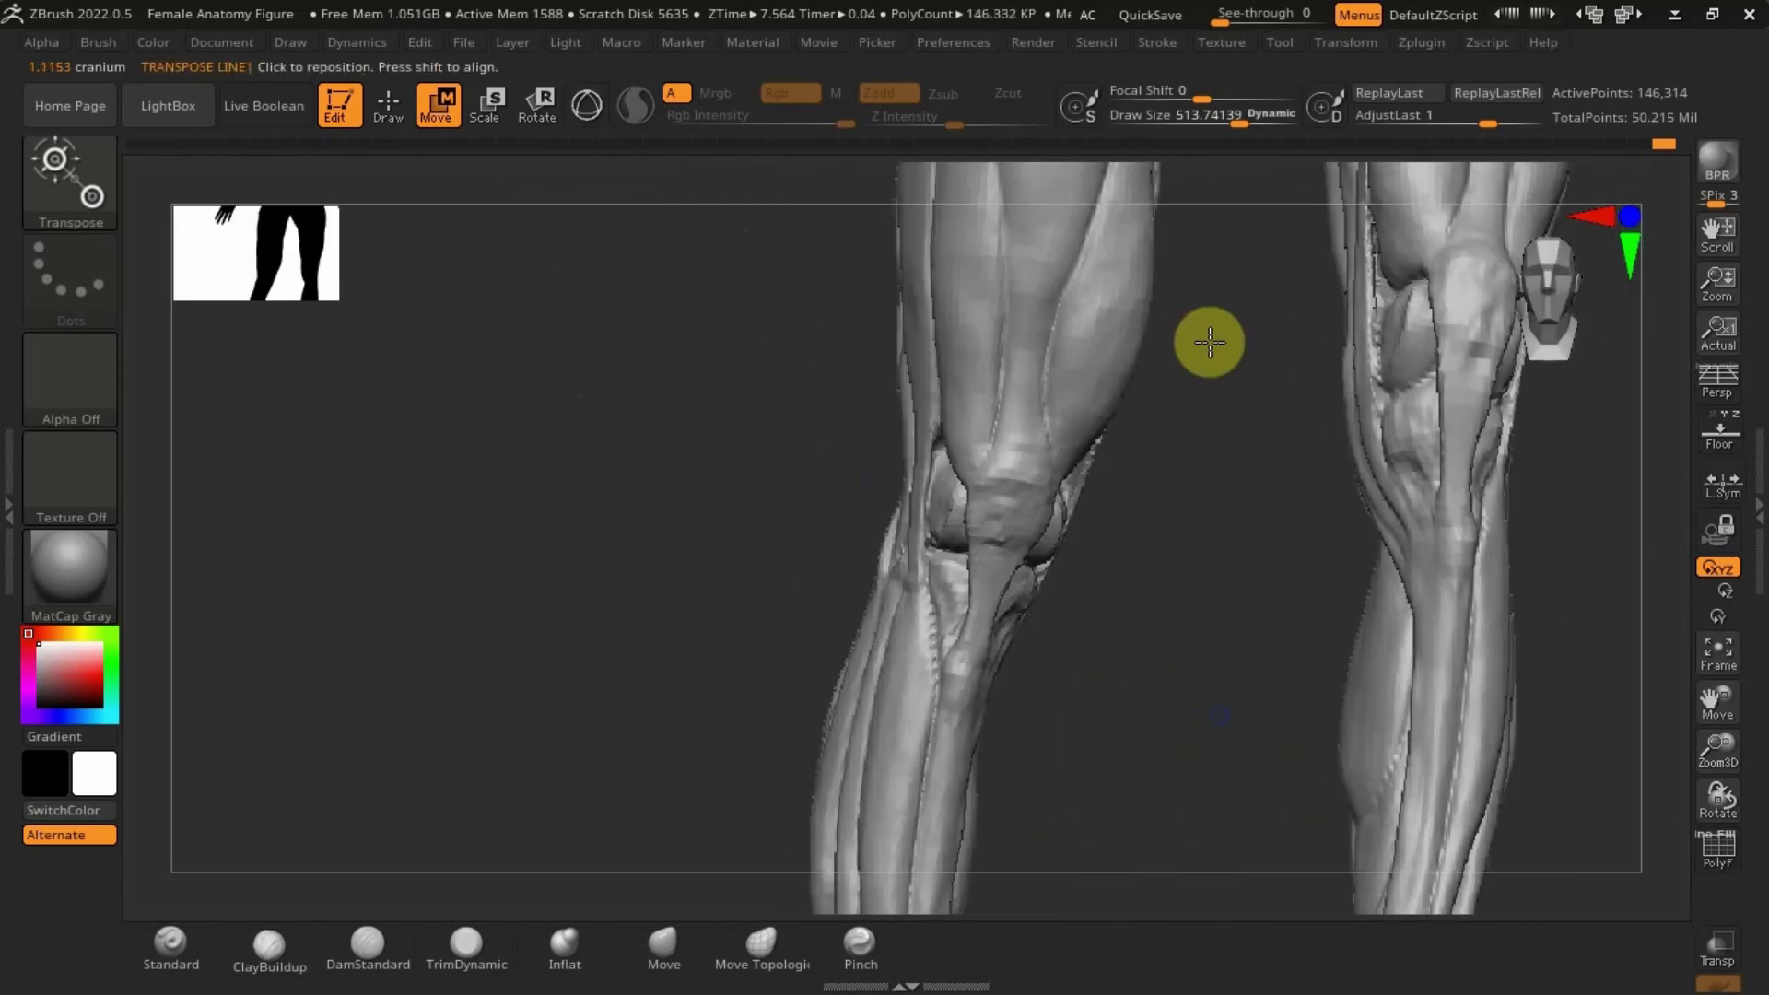
{"action": "mouse_move", "coordinate": [1198, 634]}
{"action": "right_mouse_down", "text": "alt"}
{"action": "mouse_move", "coordinate": [1194, 516]}
{"action": "mouse_move", "coordinate": [1248, 584]}
{"action": "right_mouse_up", "text": "alt"}
{"action": "mouse_move", "coordinate": [866, 308]}
{"action": "left_mouse_down"}
{"action": "mouse_move", "coordinate": [810, 640]}
{"action": "mouse_move", "coordinate": [839, 644]}
{"action": "left_mouse_up"}
Step: Measure from the lower end of the calf down to the heel with the transpose line and check it from several angles
{"action": "mouse_move", "coordinate": [840, 628]}
{"action": "right_mouse_down", "text": "alt"}
{"action": "mouse_move", "coordinate": [876, 580]}
{"action": "mouse_move", "coordinate": [869, 458]}
{"action": "right_mouse_up", "text": "alt"}
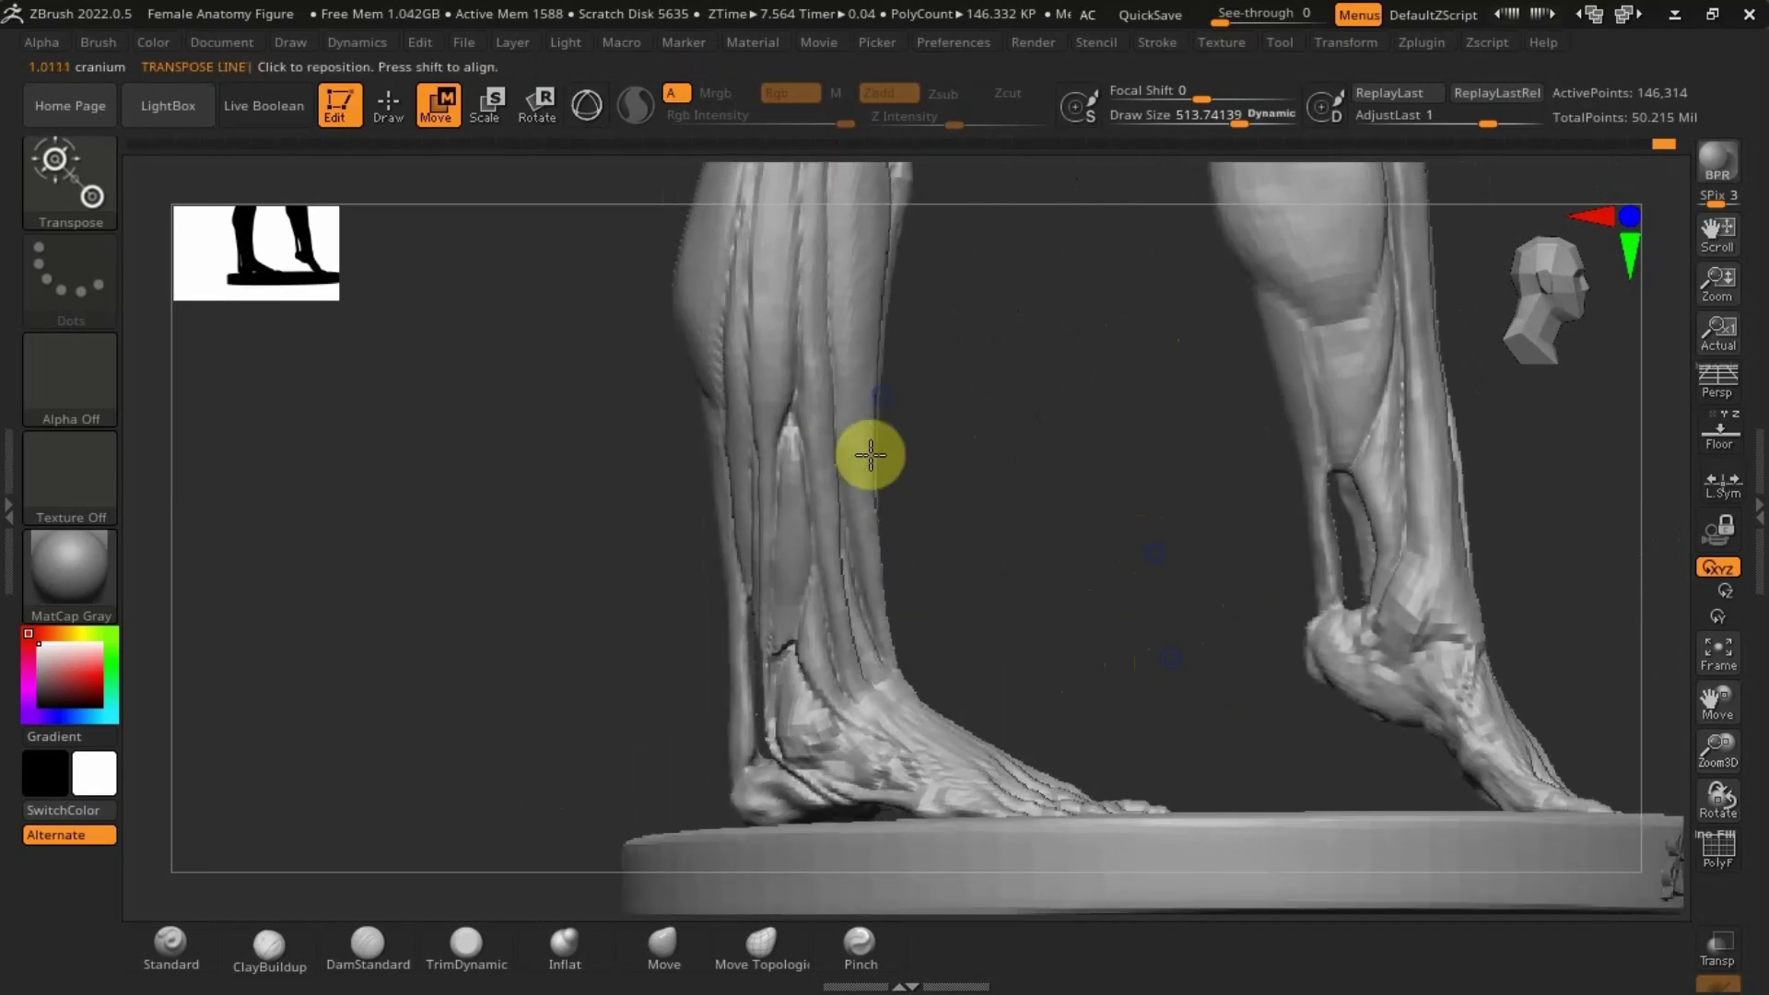
{"action": "left_click_drag", "start_coordinate": [750, 379], "coordinate": [757, 770]}
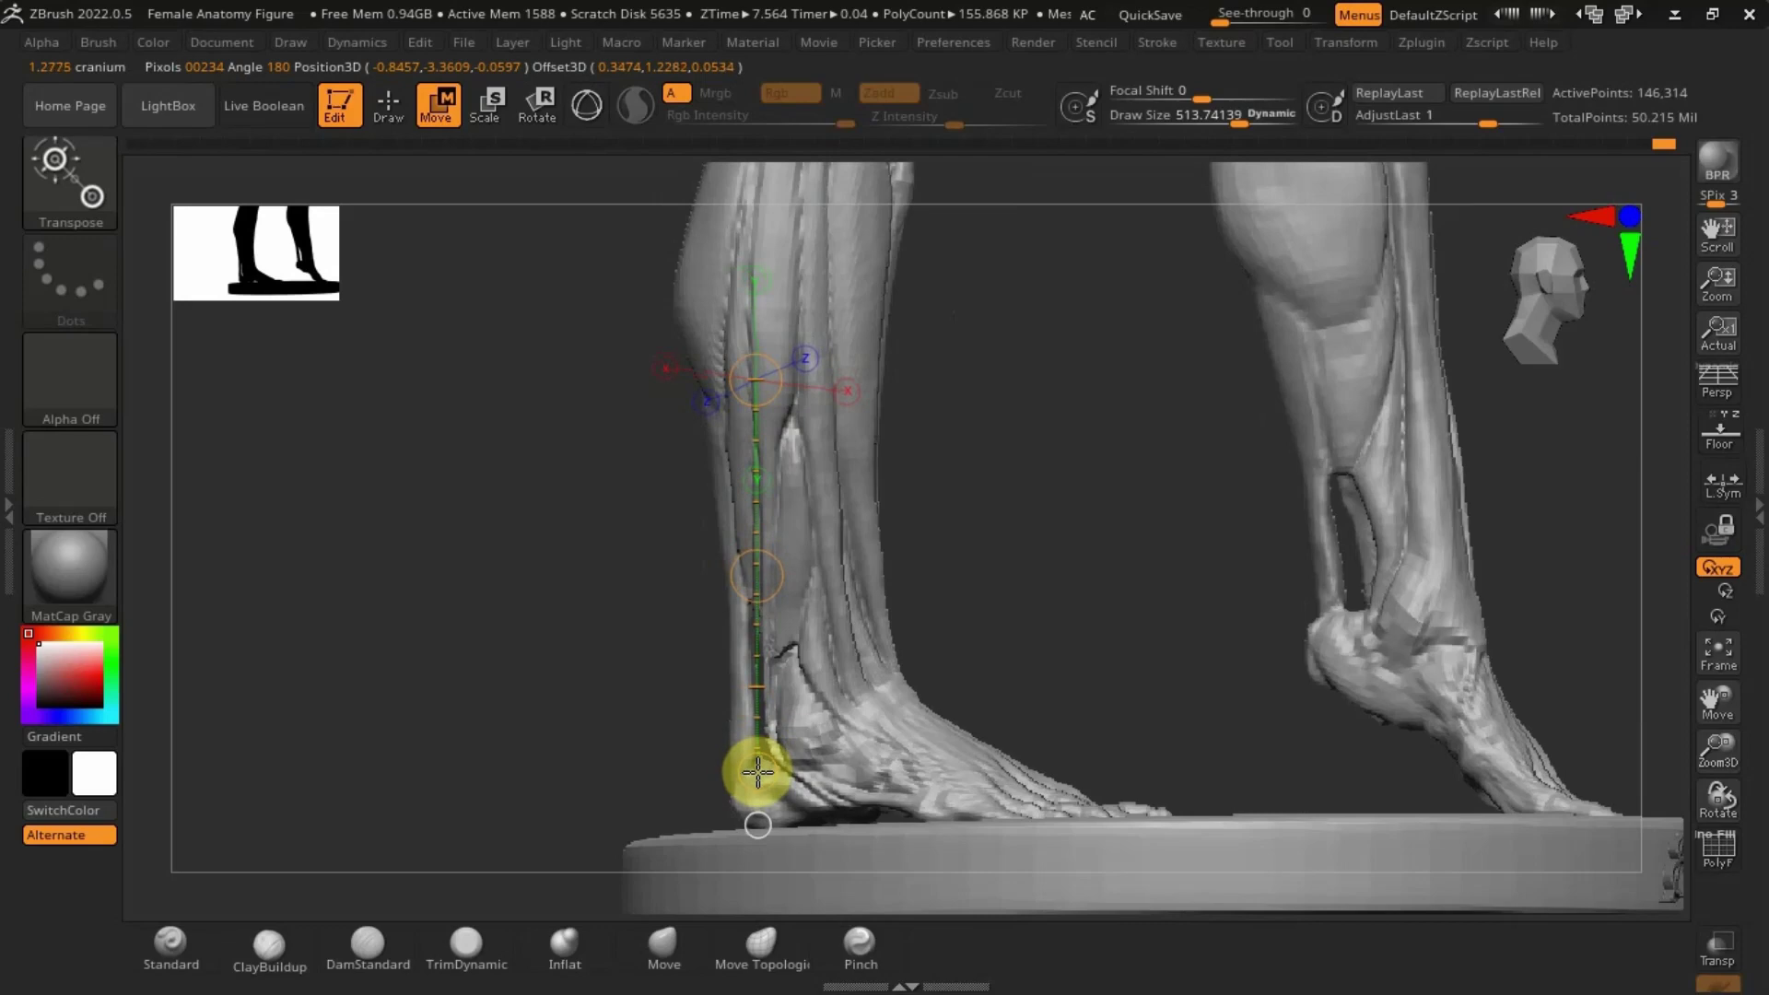
{"action": "right_click_drag", "start_coordinate": [845, 704], "coordinate": [802, 684]}
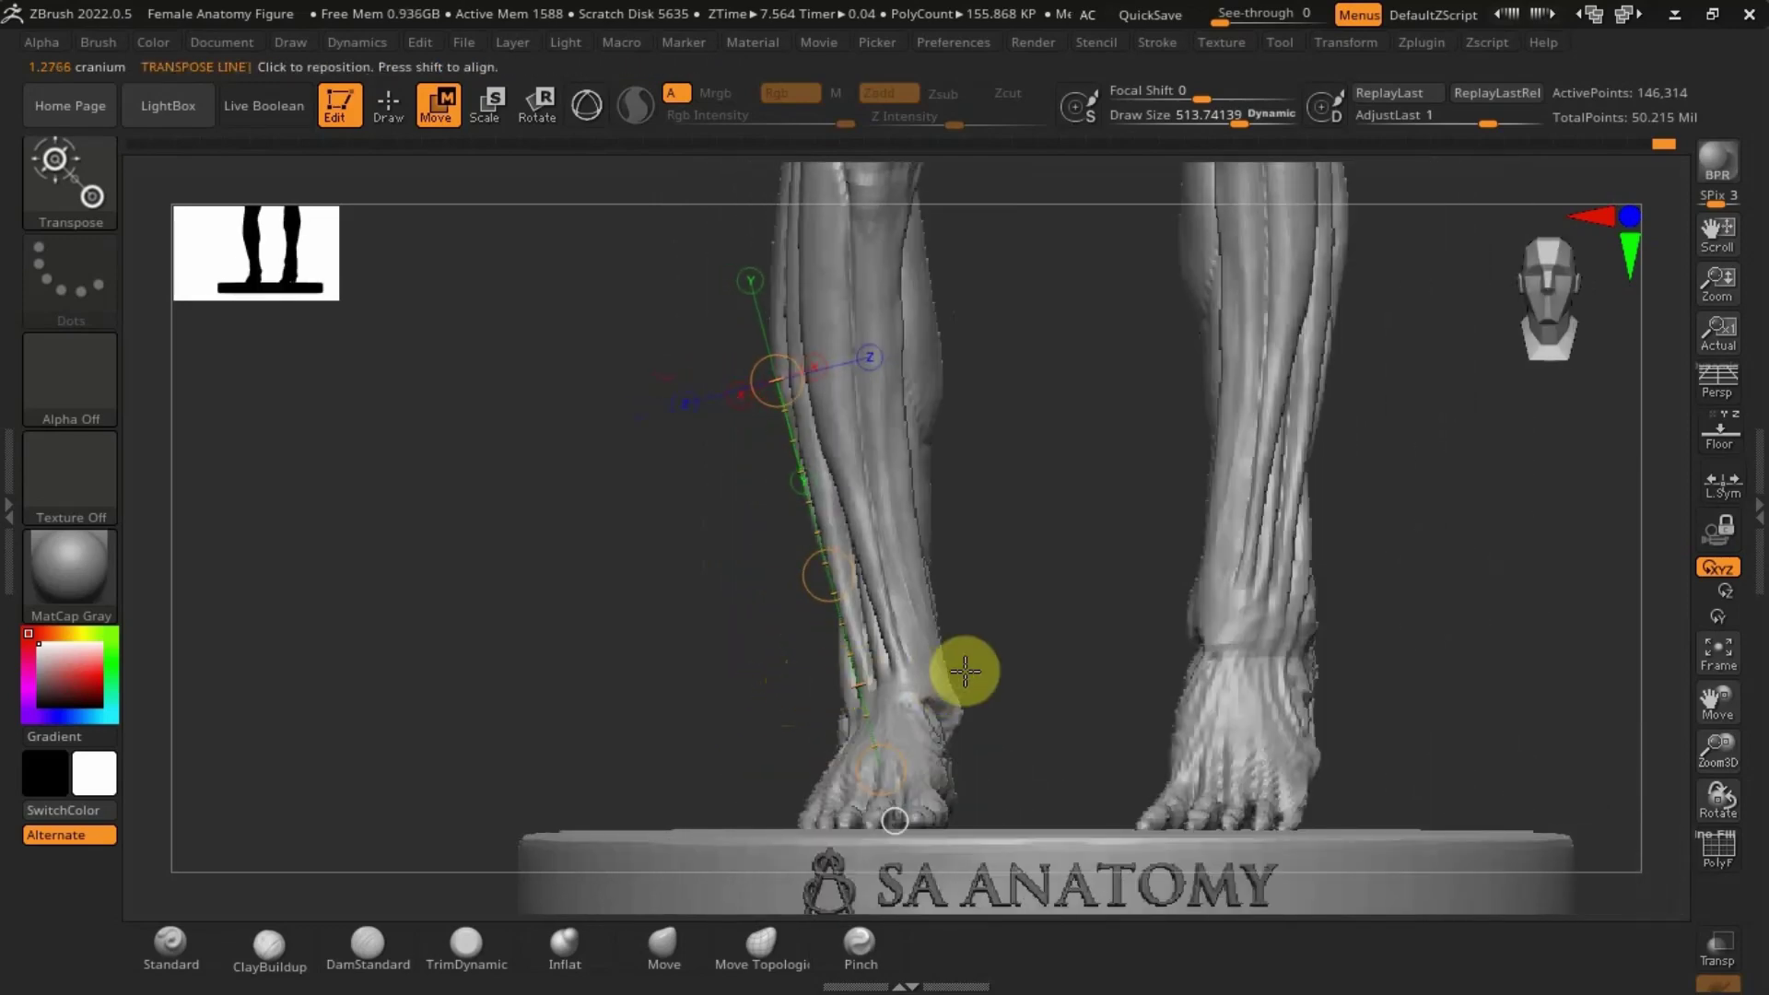
{"action": "left_click_drag", "start_coordinate": [964, 671], "coordinate": [803, 767]}
{"action": "left_click_drag", "start_coordinate": [1179, 656], "coordinate": [936, 679]}
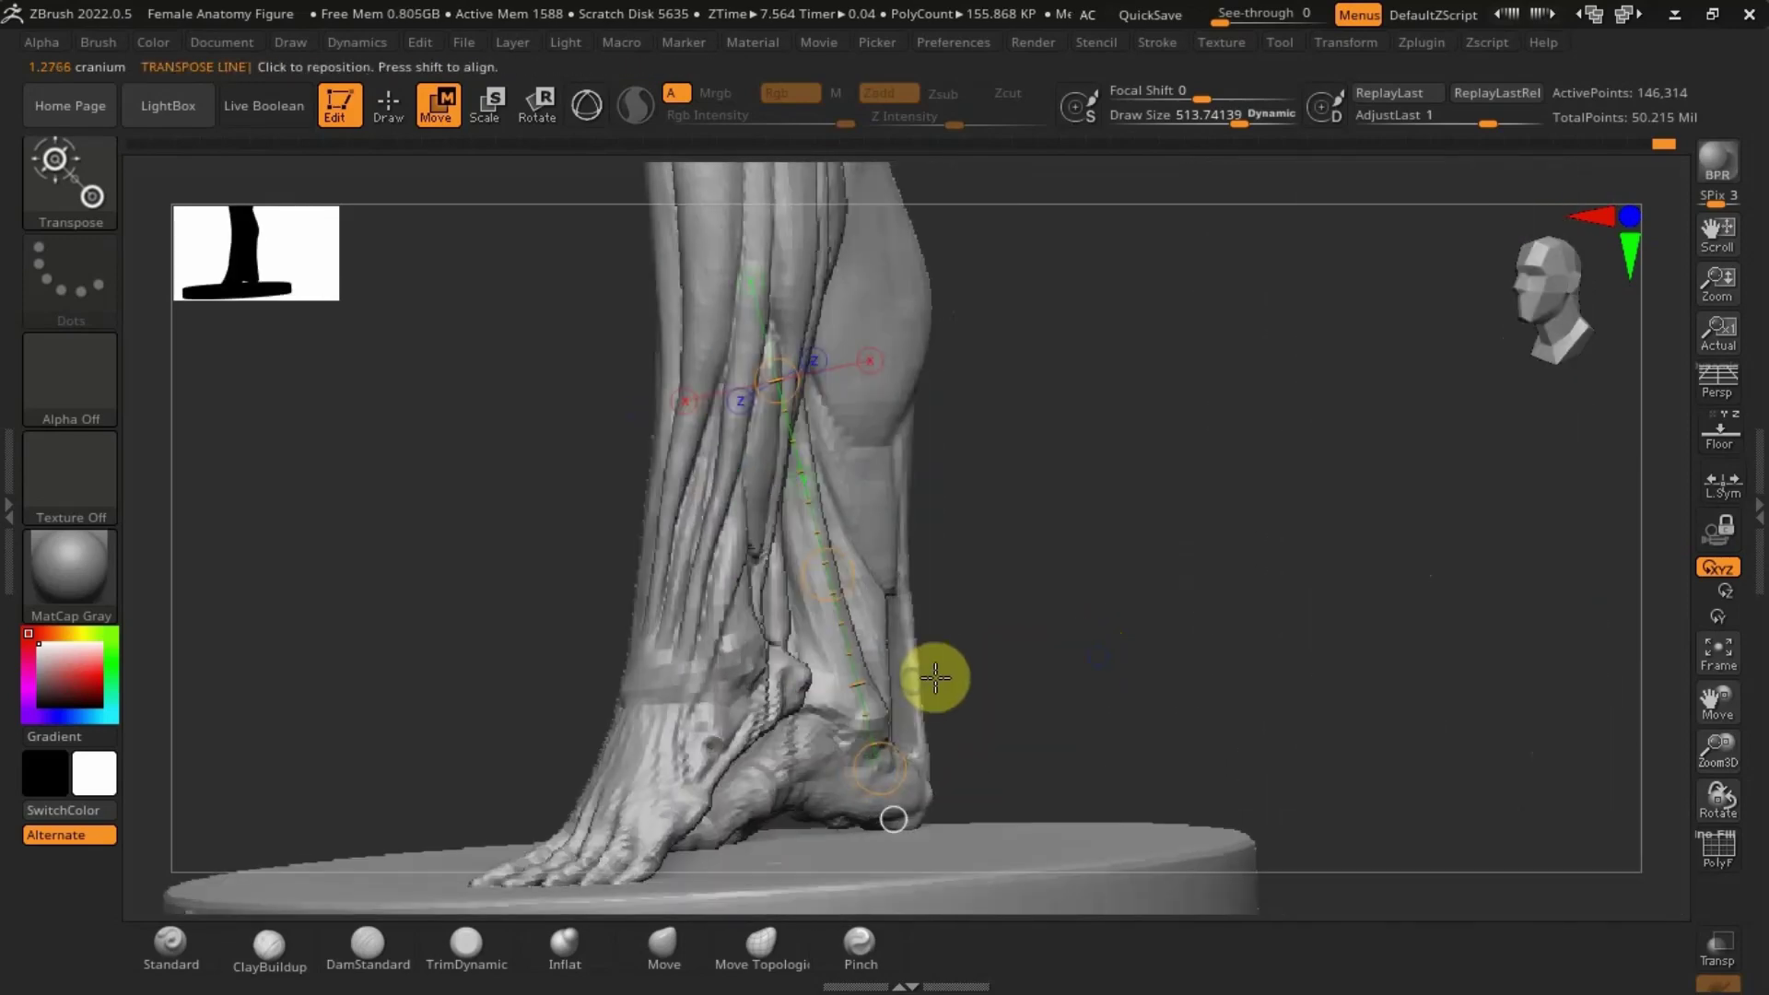
Step: Return to the Move Topological brush with the full figure in view and raise the figure's subdivision level
{"action": "key", "text": "q"}
{"action": "mouse_move", "coordinate": [1031, 604]}
{"action": "left_mouse_down", "text": "alt"}
{"action": "mouse_move", "coordinate": [1114, 881]}
{"action": "mouse_move", "coordinate": [953, 553]}
{"action": "left_mouse_up", "text": "alt"}
{"action": "right_click_drag", "start_coordinate": [953, 553], "coordinate": [1092, 561]}
{"action": "right_click_drag", "start_coordinate": [880, 553], "coordinate": [996, 719], "text": "alt"}
{"action": "right_click_drag", "start_coordinate": [971, 489], "coordinate": [964, 596]}
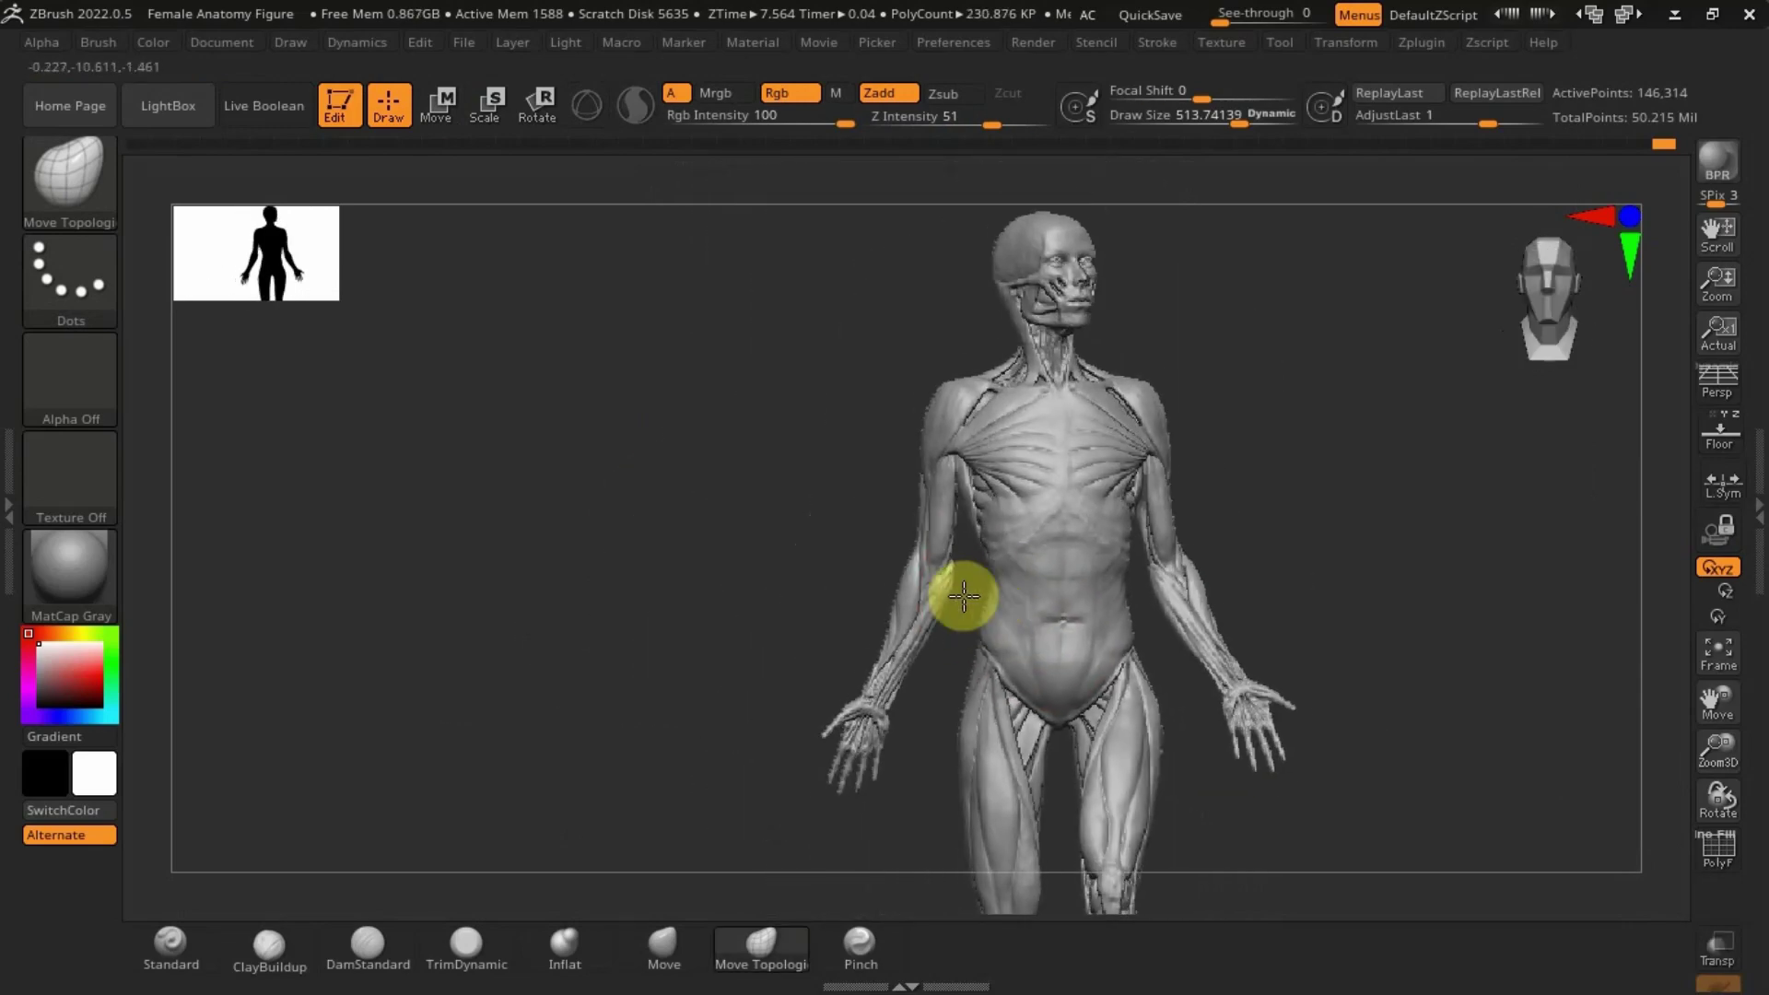
{"action": "right_click_drag", "start_coordinate": [1115, 567], "coordinate": [1008, 510], "text": "alt"}
{"action": "left_click_drag", "start_coordinate": [1008, 509], "coordinate": [1049, 633]}
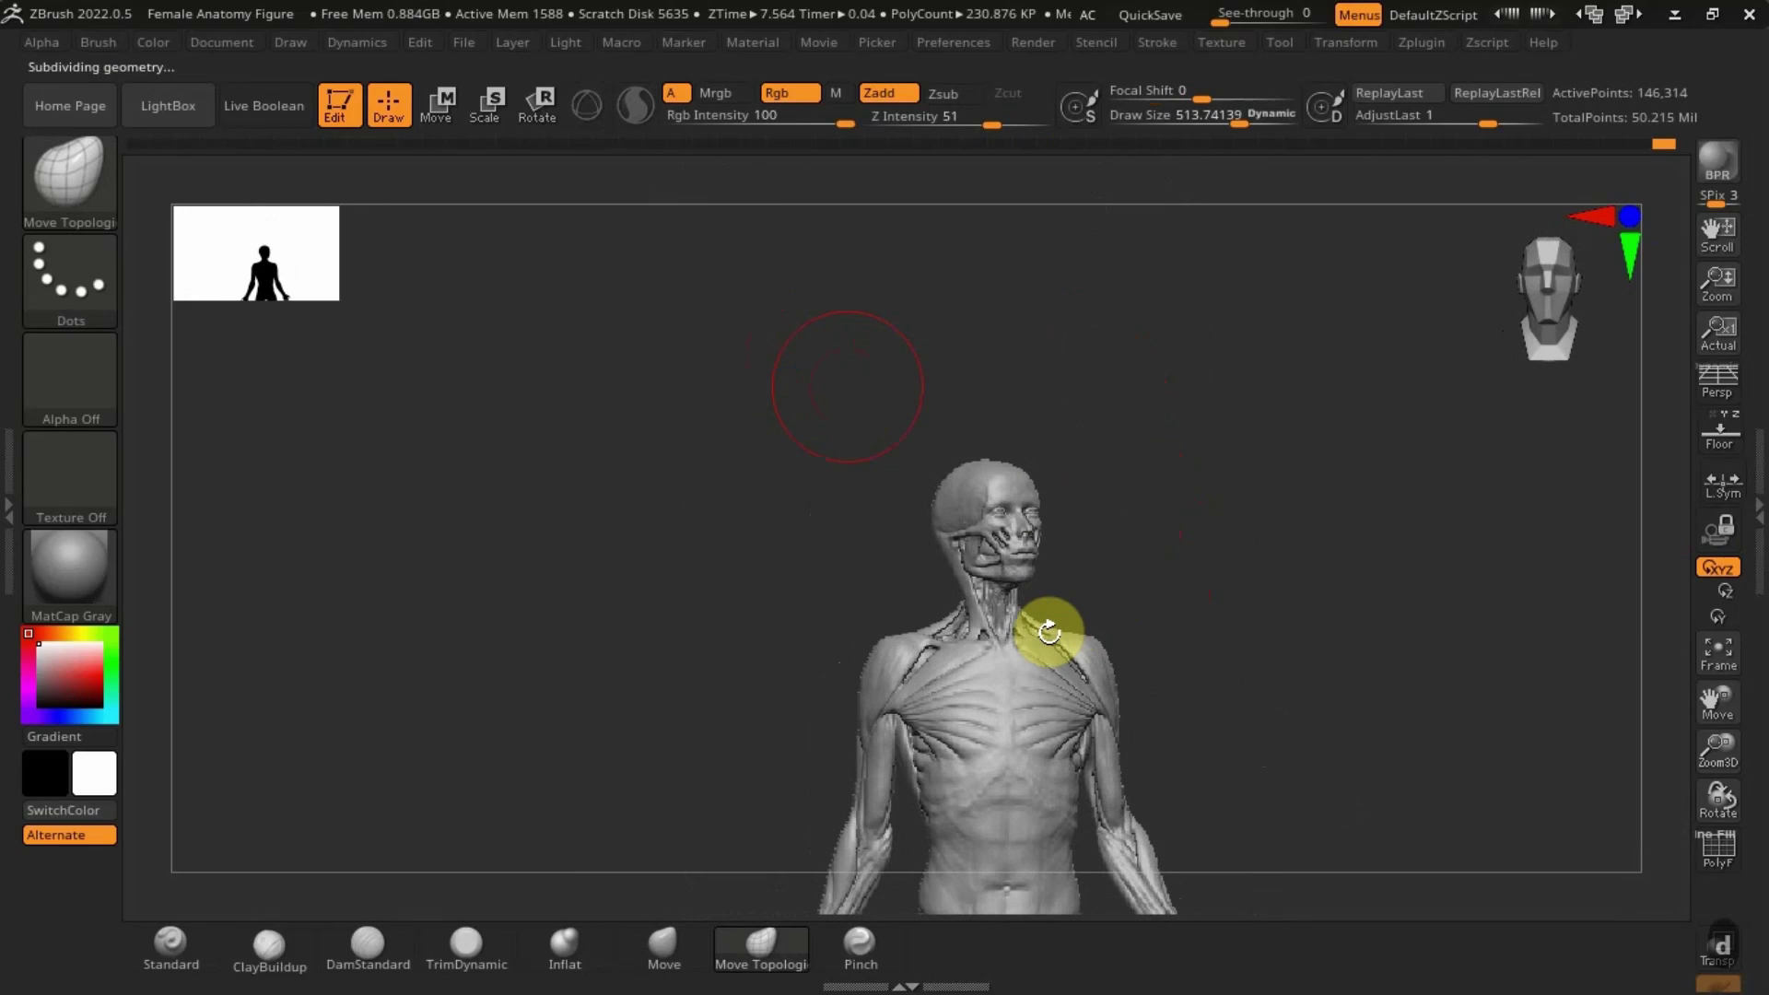
{"action": "left_click_drag", "start_coordinate": [1042, 772], "coordinate": [872, 553]}
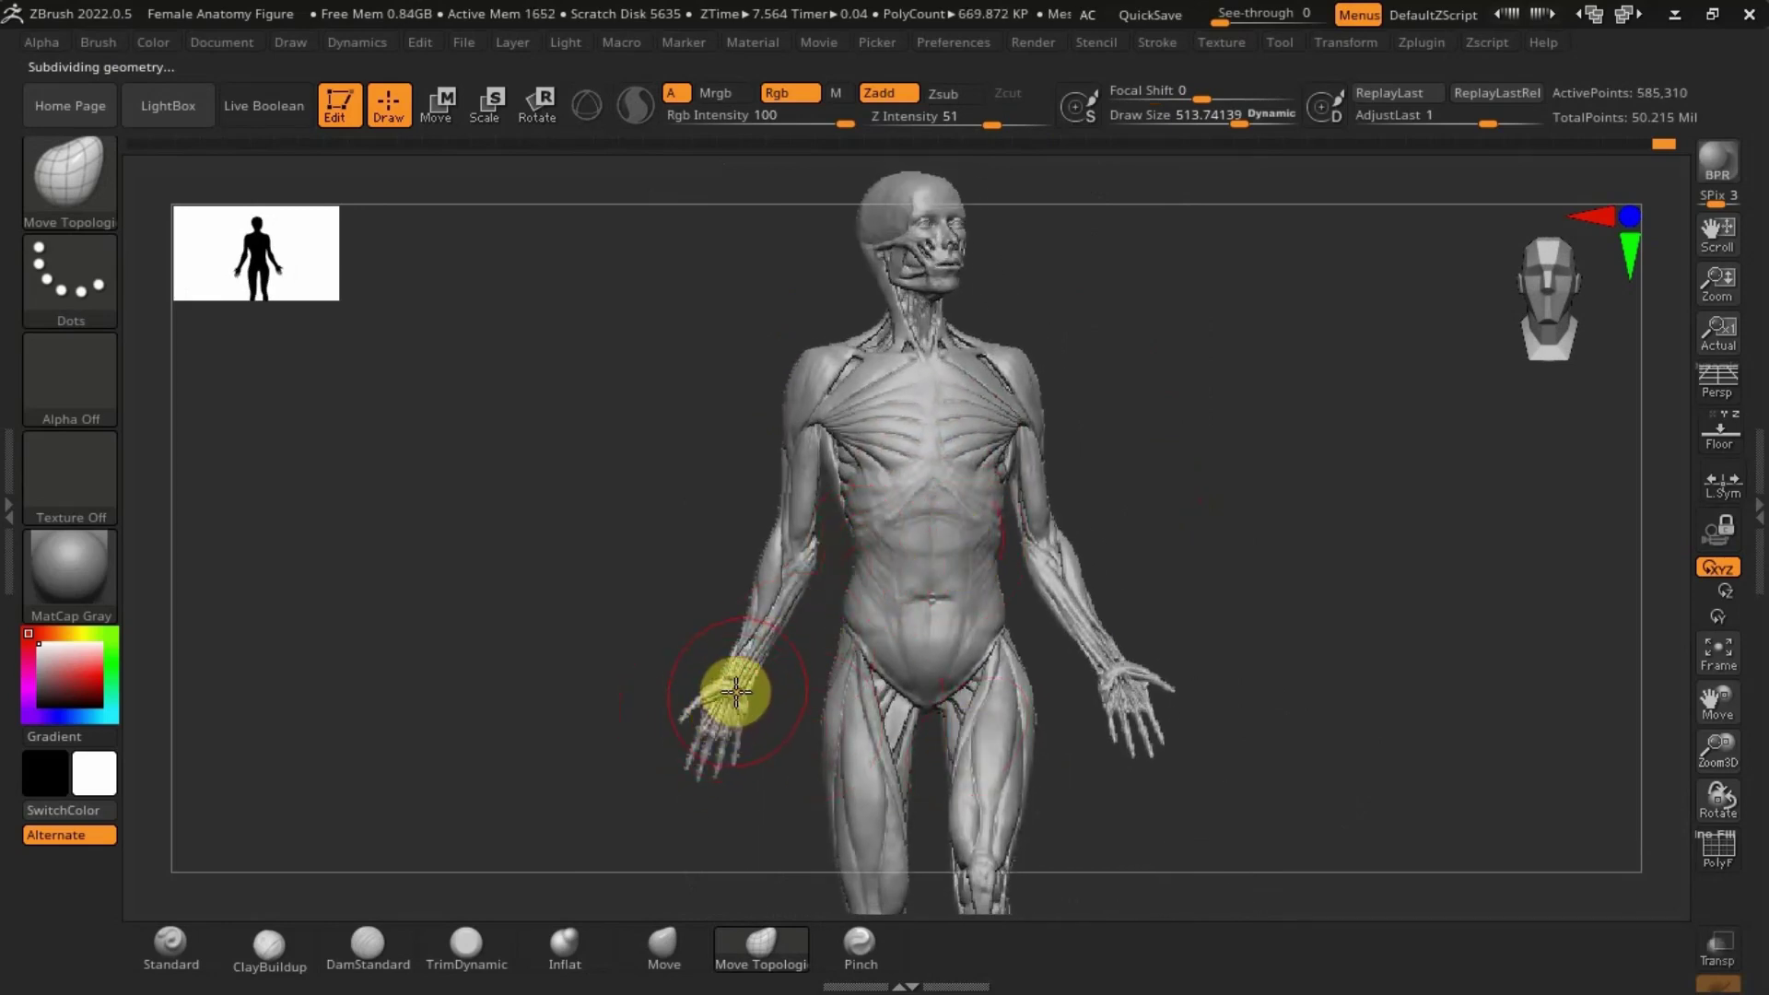
Step: Undo the last change and examine the figure's hips and legs from the front and the side
{"action": "key", "text": "ctrl+z"}
{"action": "key", "text": "q"}
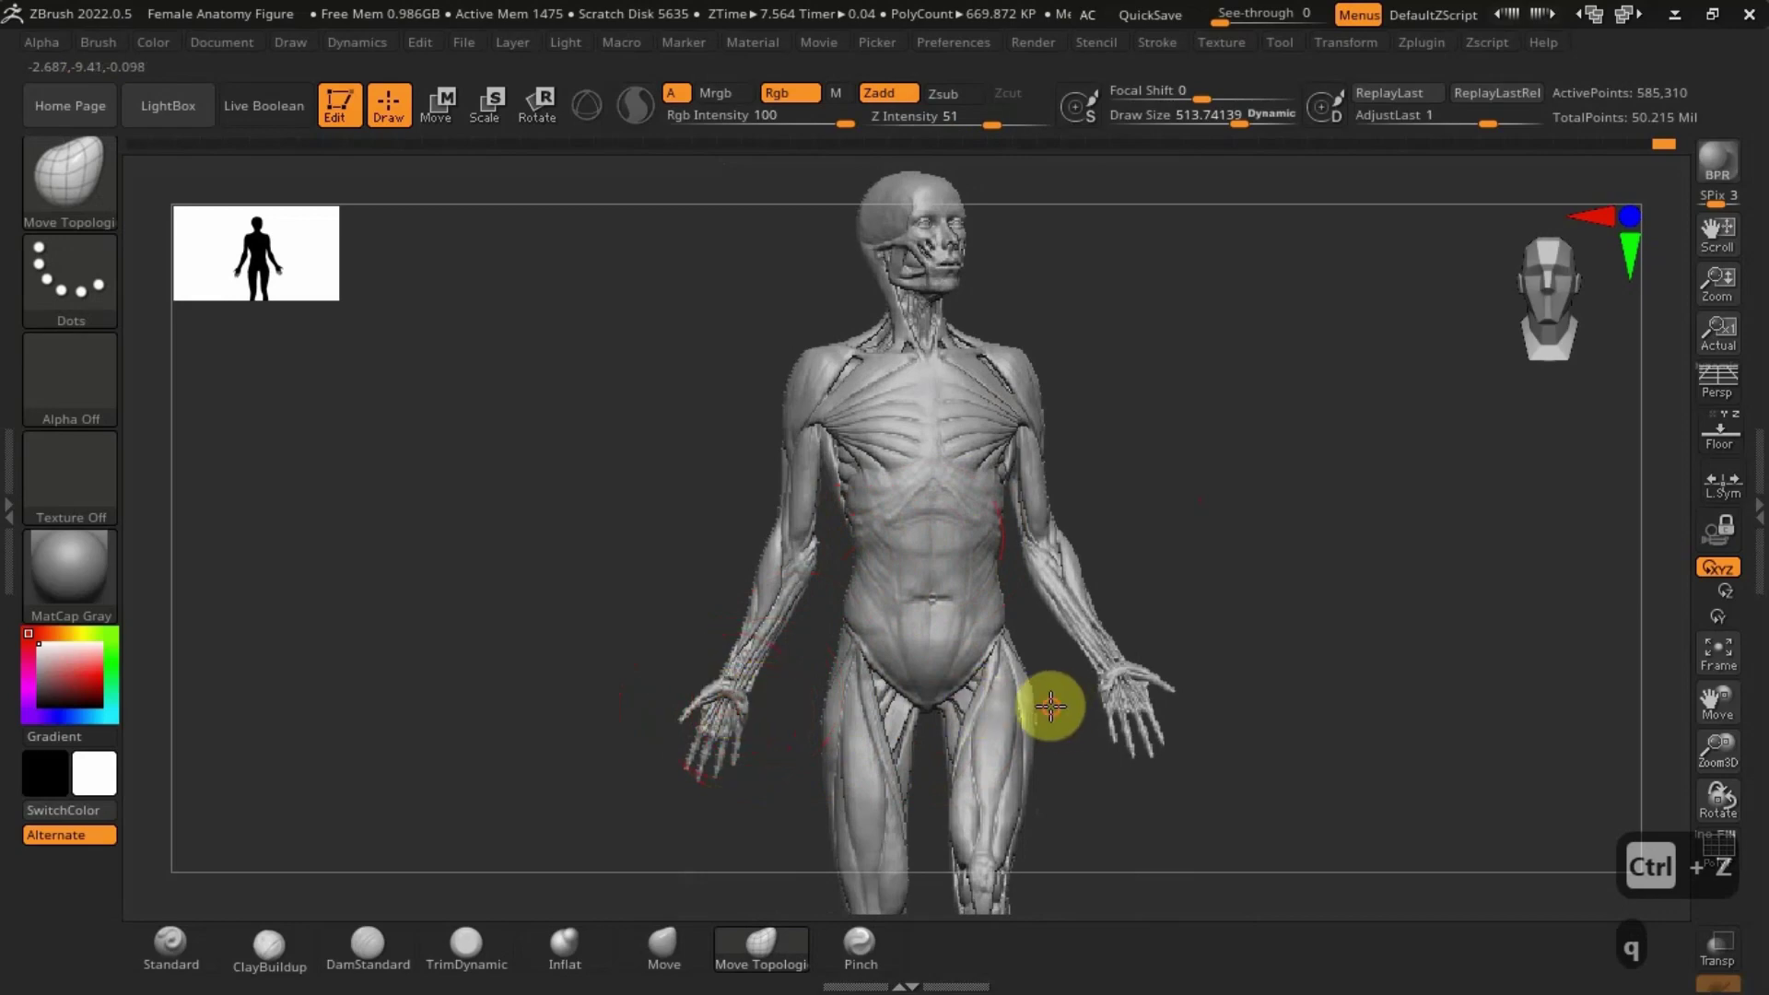
{"action": "left_click_drag", "start_coordinate": [872, 700], "coordinate": [1024, 777]}
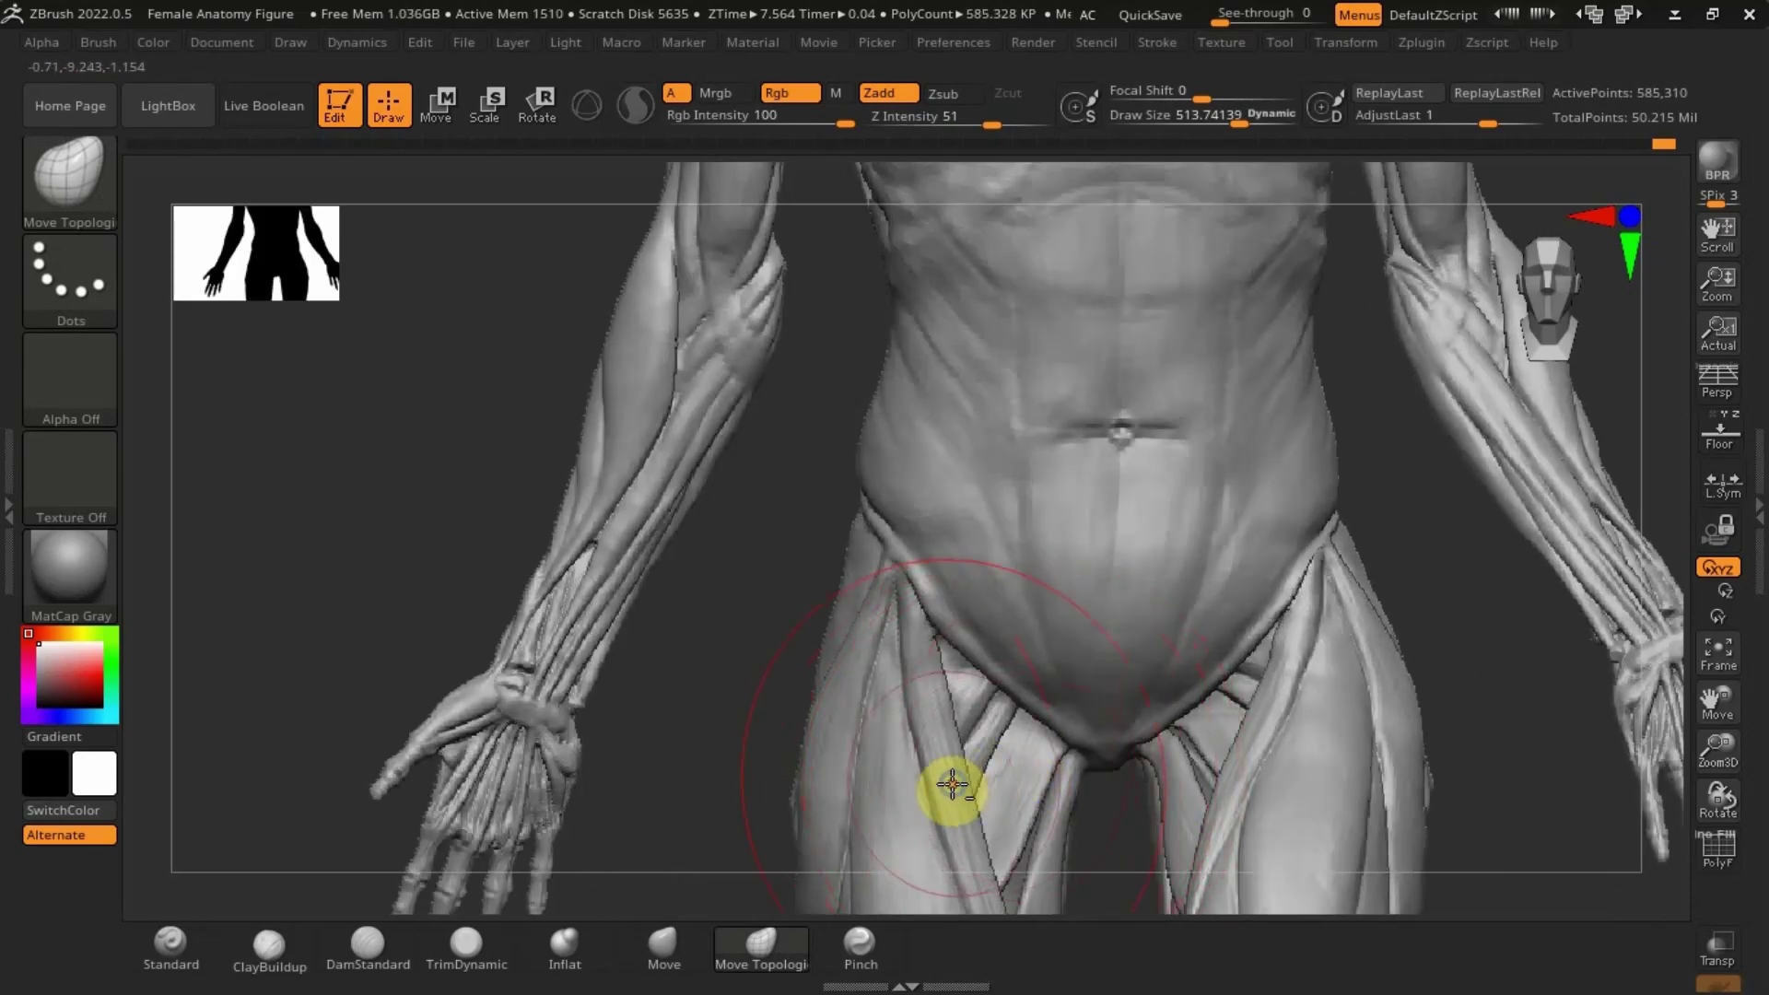
{"action": "right_click_drag", "start_coordinate": [901, 681], "coordinate": [1037, 234]}
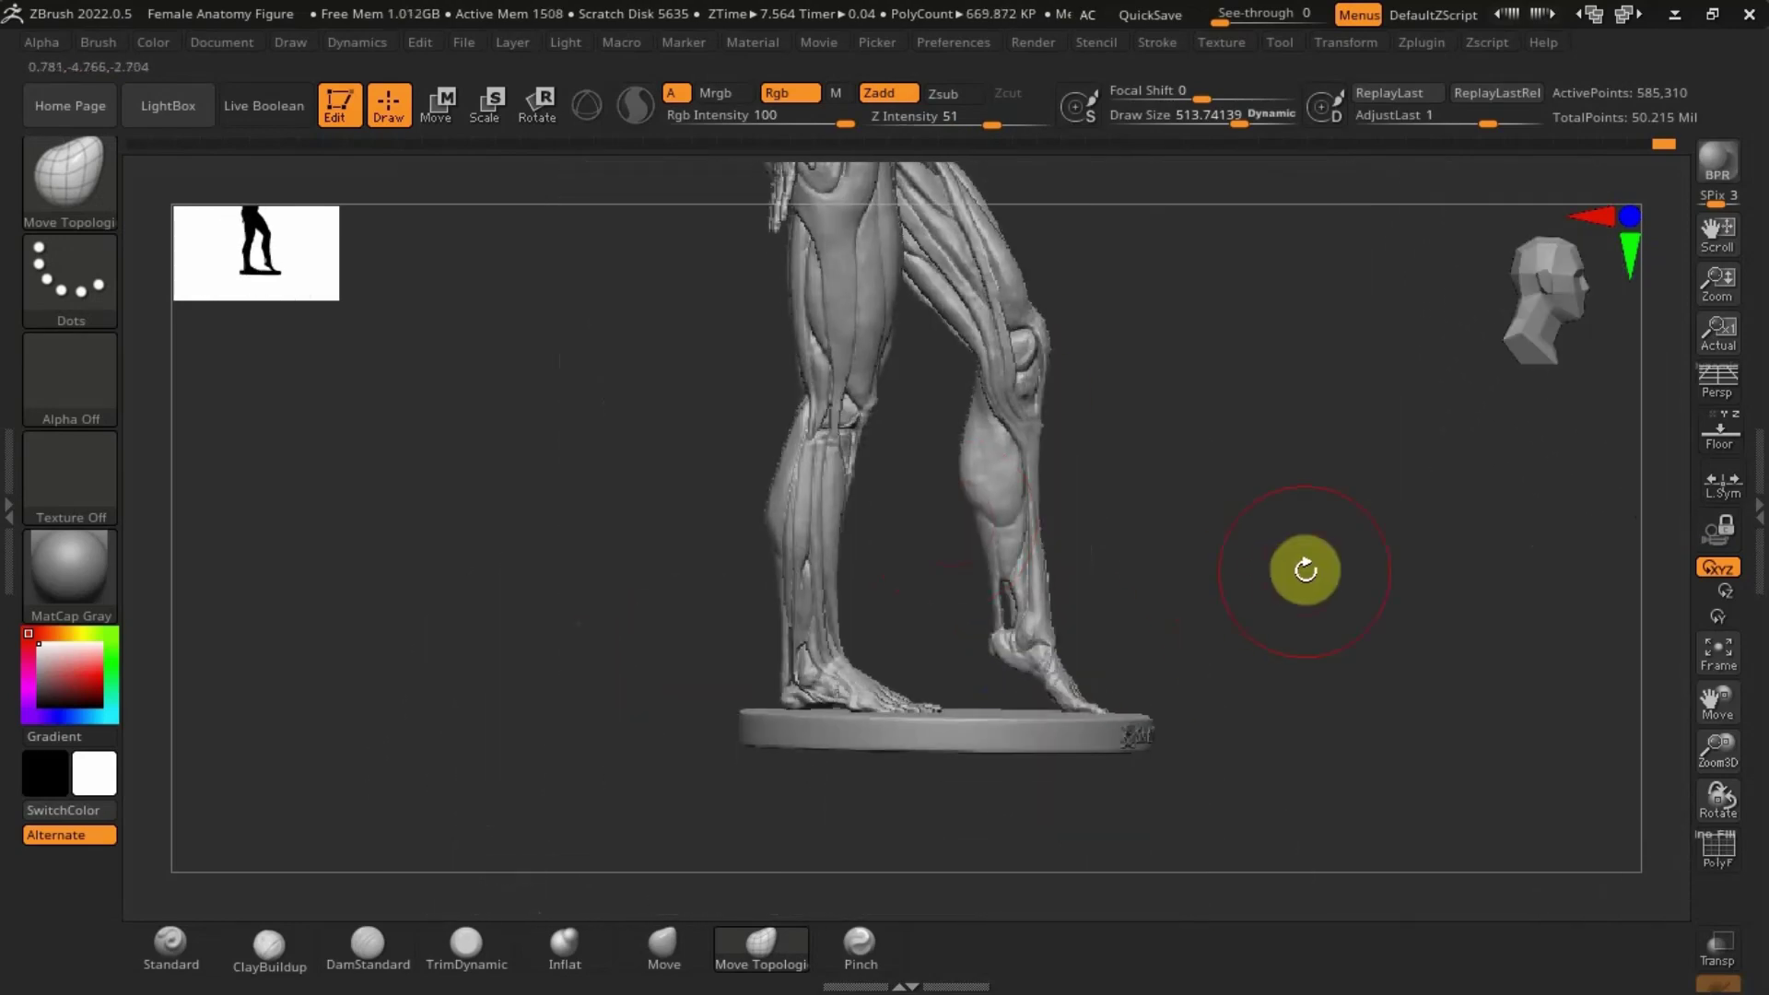